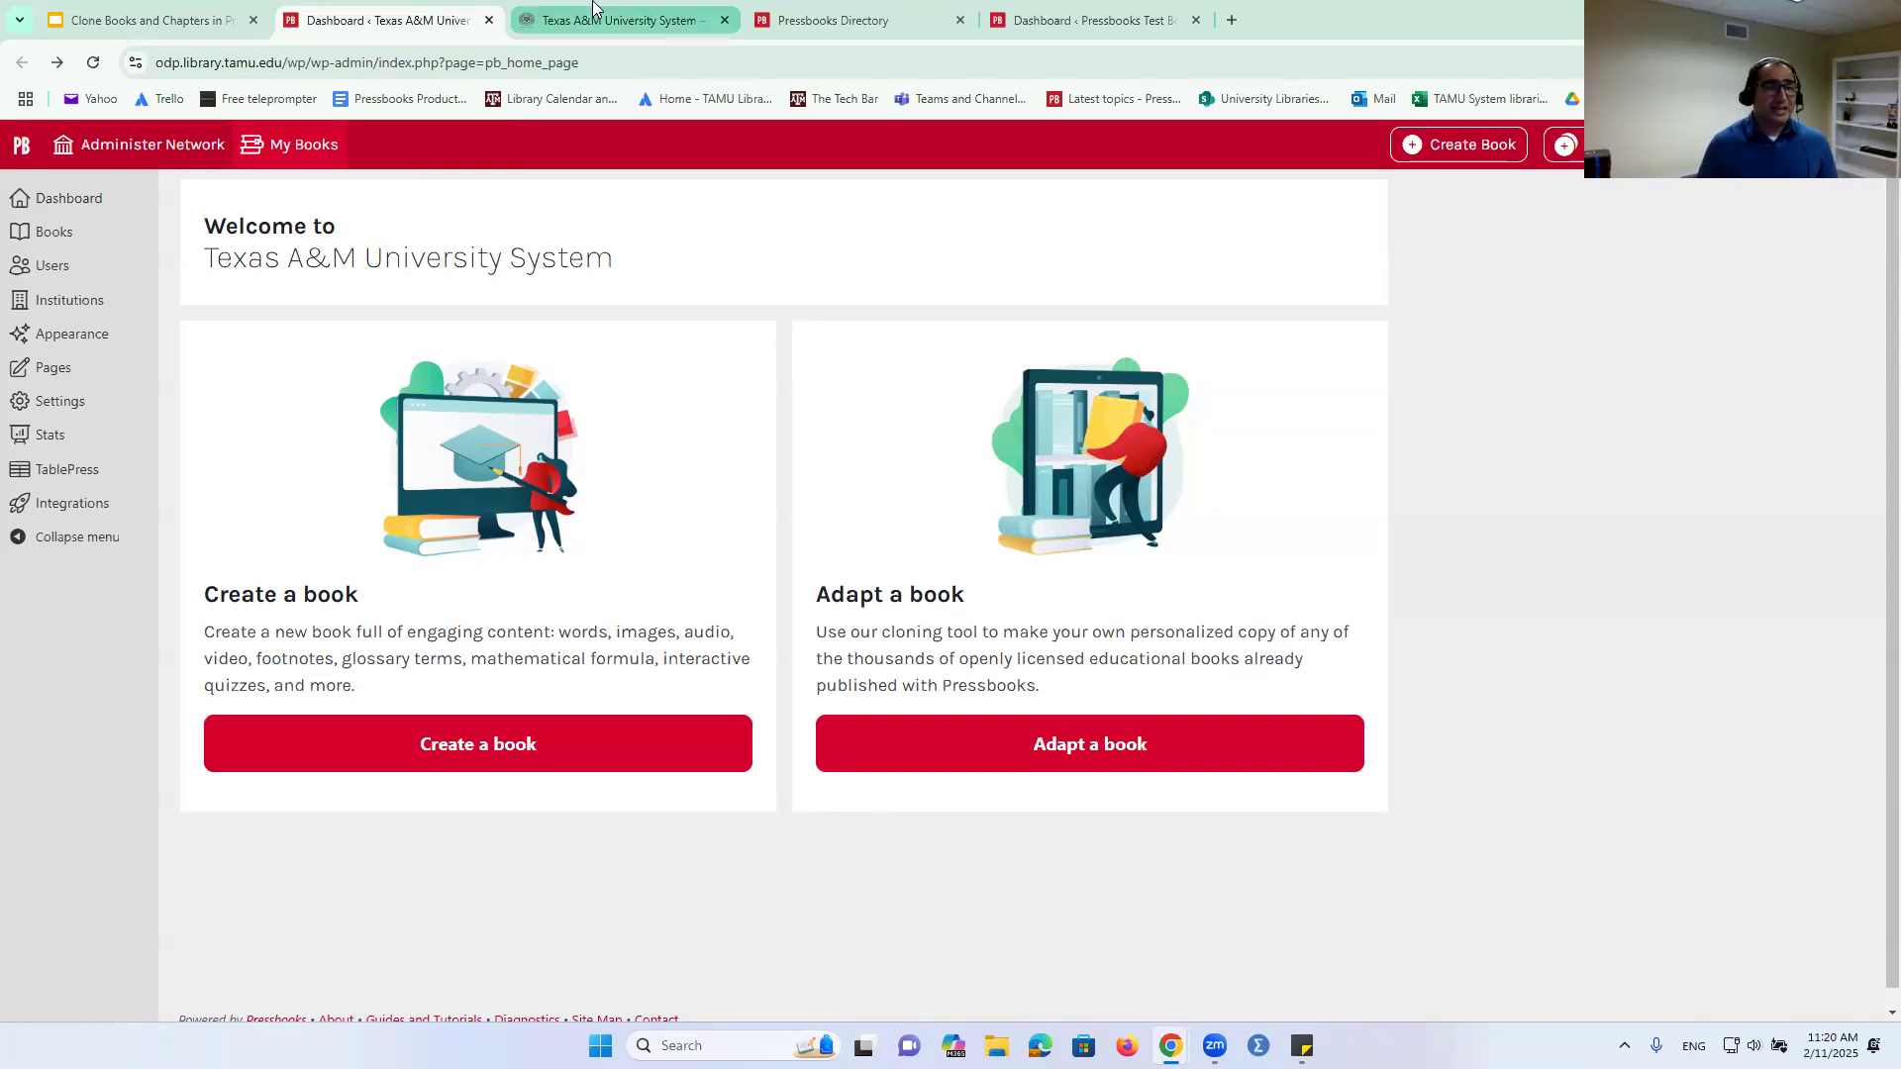
- View the Open Digital Publishing home page, then examine the Pressbooks Directory's curated collections, filters and book listings
{"action": "left_click", "coordinate": [593, 7]}
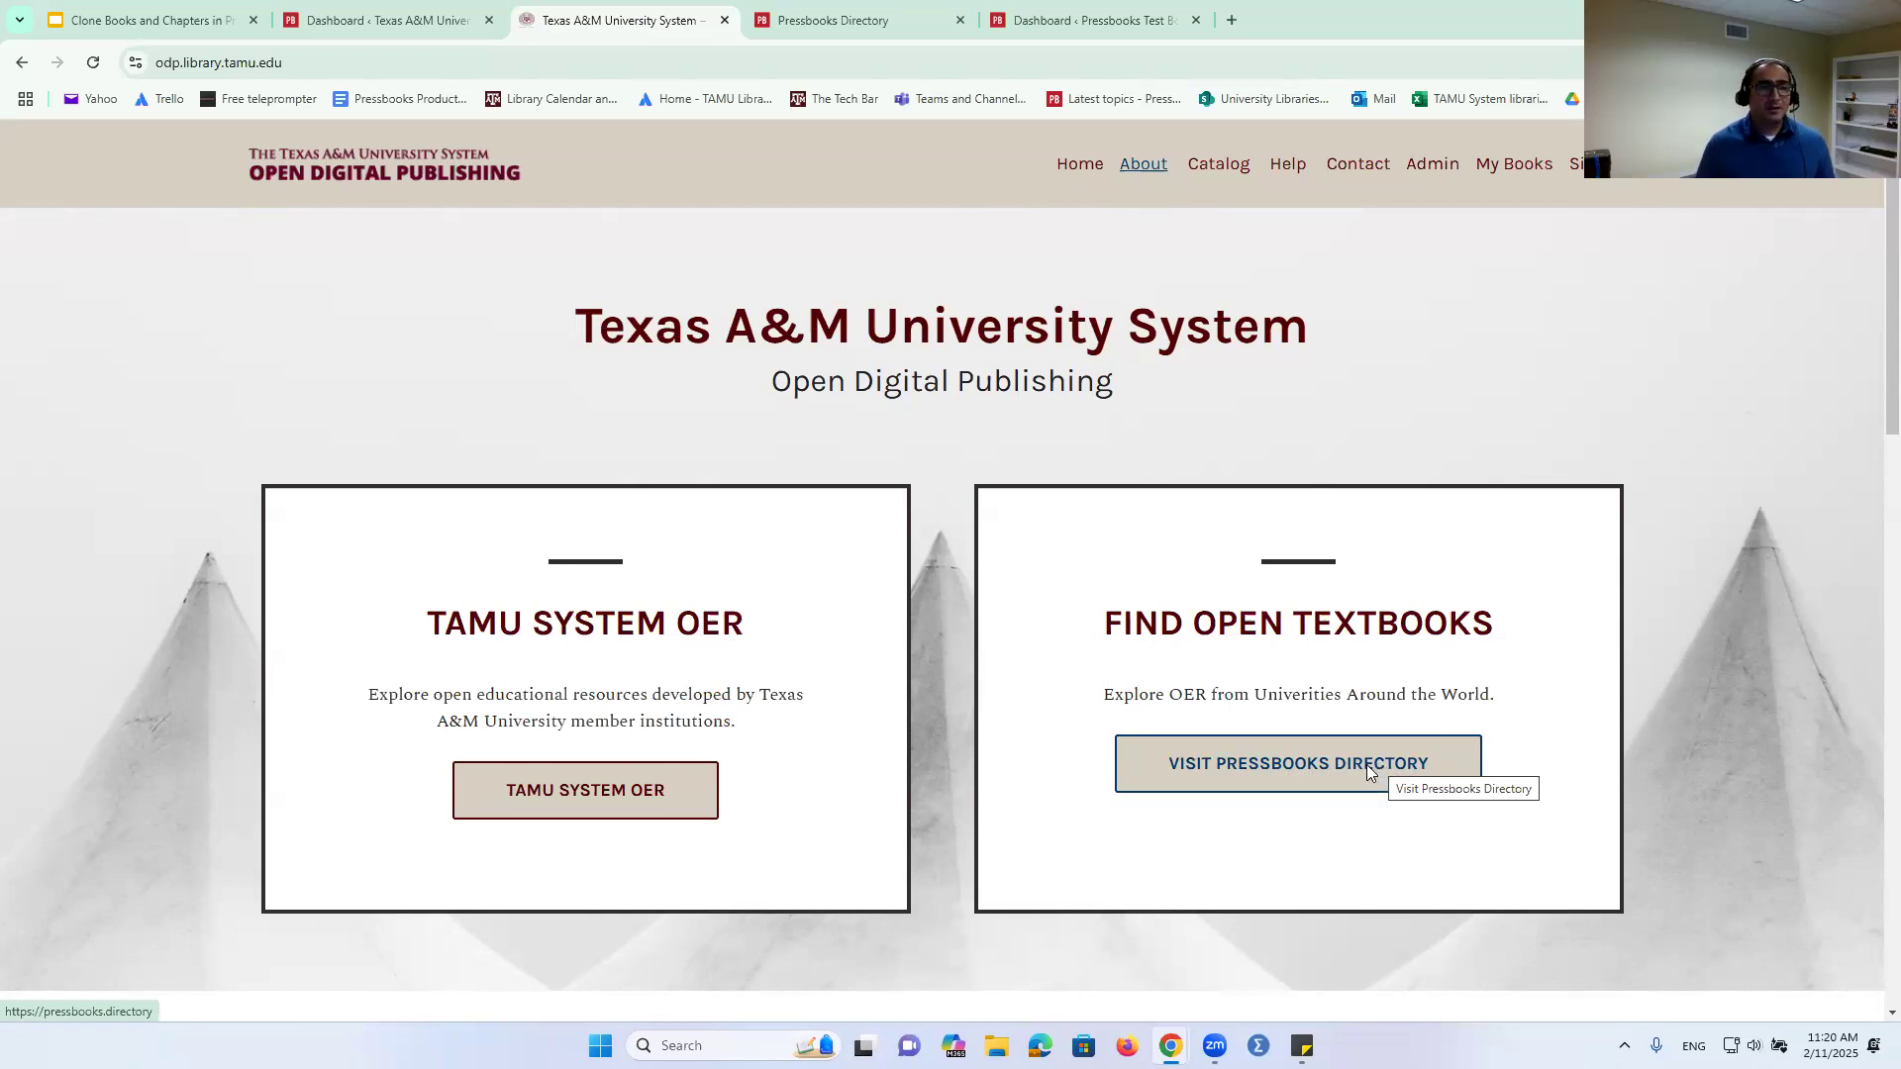
{"action": "left_click", "coordinate": [921, 8]}
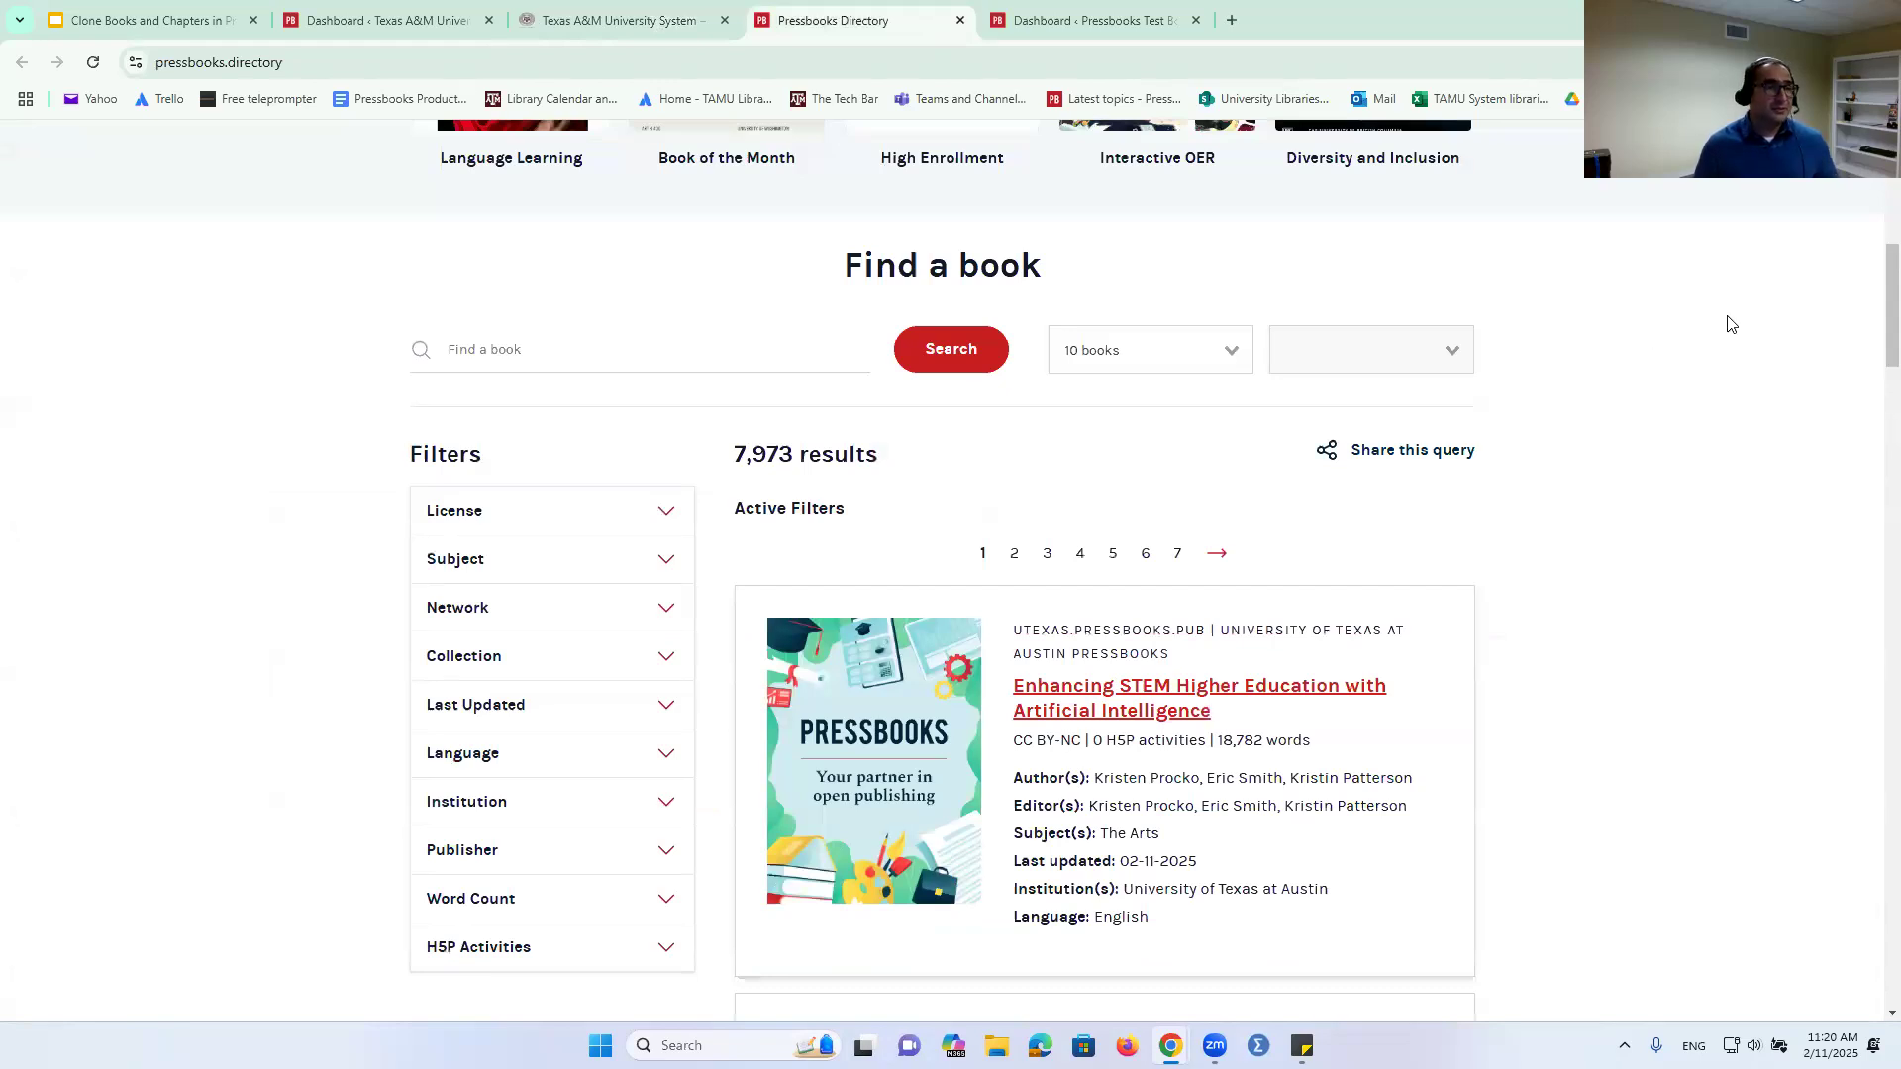
{"action": "scroll", "coordinate": [1727, 322], "scroll_direction": "up", "scroll_amount": 1}
{"action": "scroll", "coordinate": [1731, 324], "scroll_direction": "up", "scroll_amount": 3}
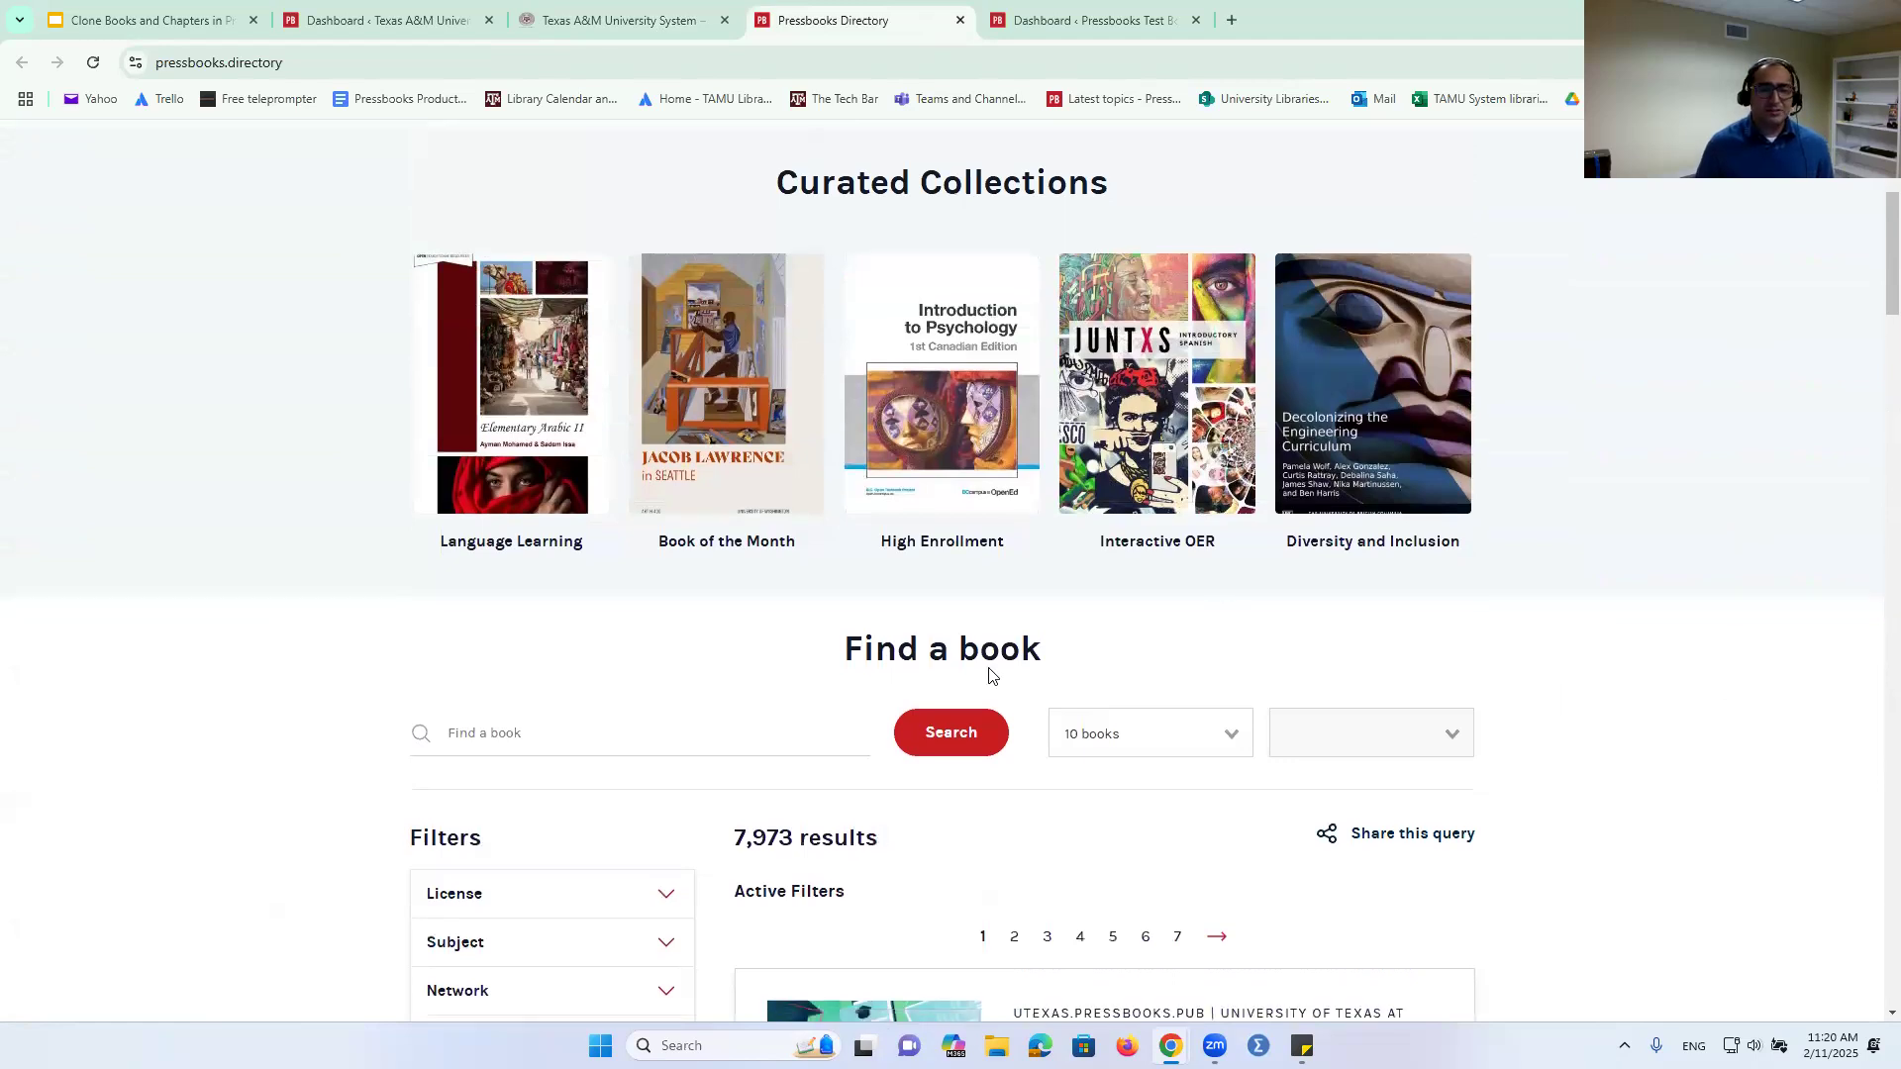
{"action": "scroll", "coordinate": [941, 678], "scroll_direction": "down", "scroll_amount": 2}
{"action": "scroll", "coordinate": [707, 592], "scroll_direction": "down", "scroll_amount": 3}
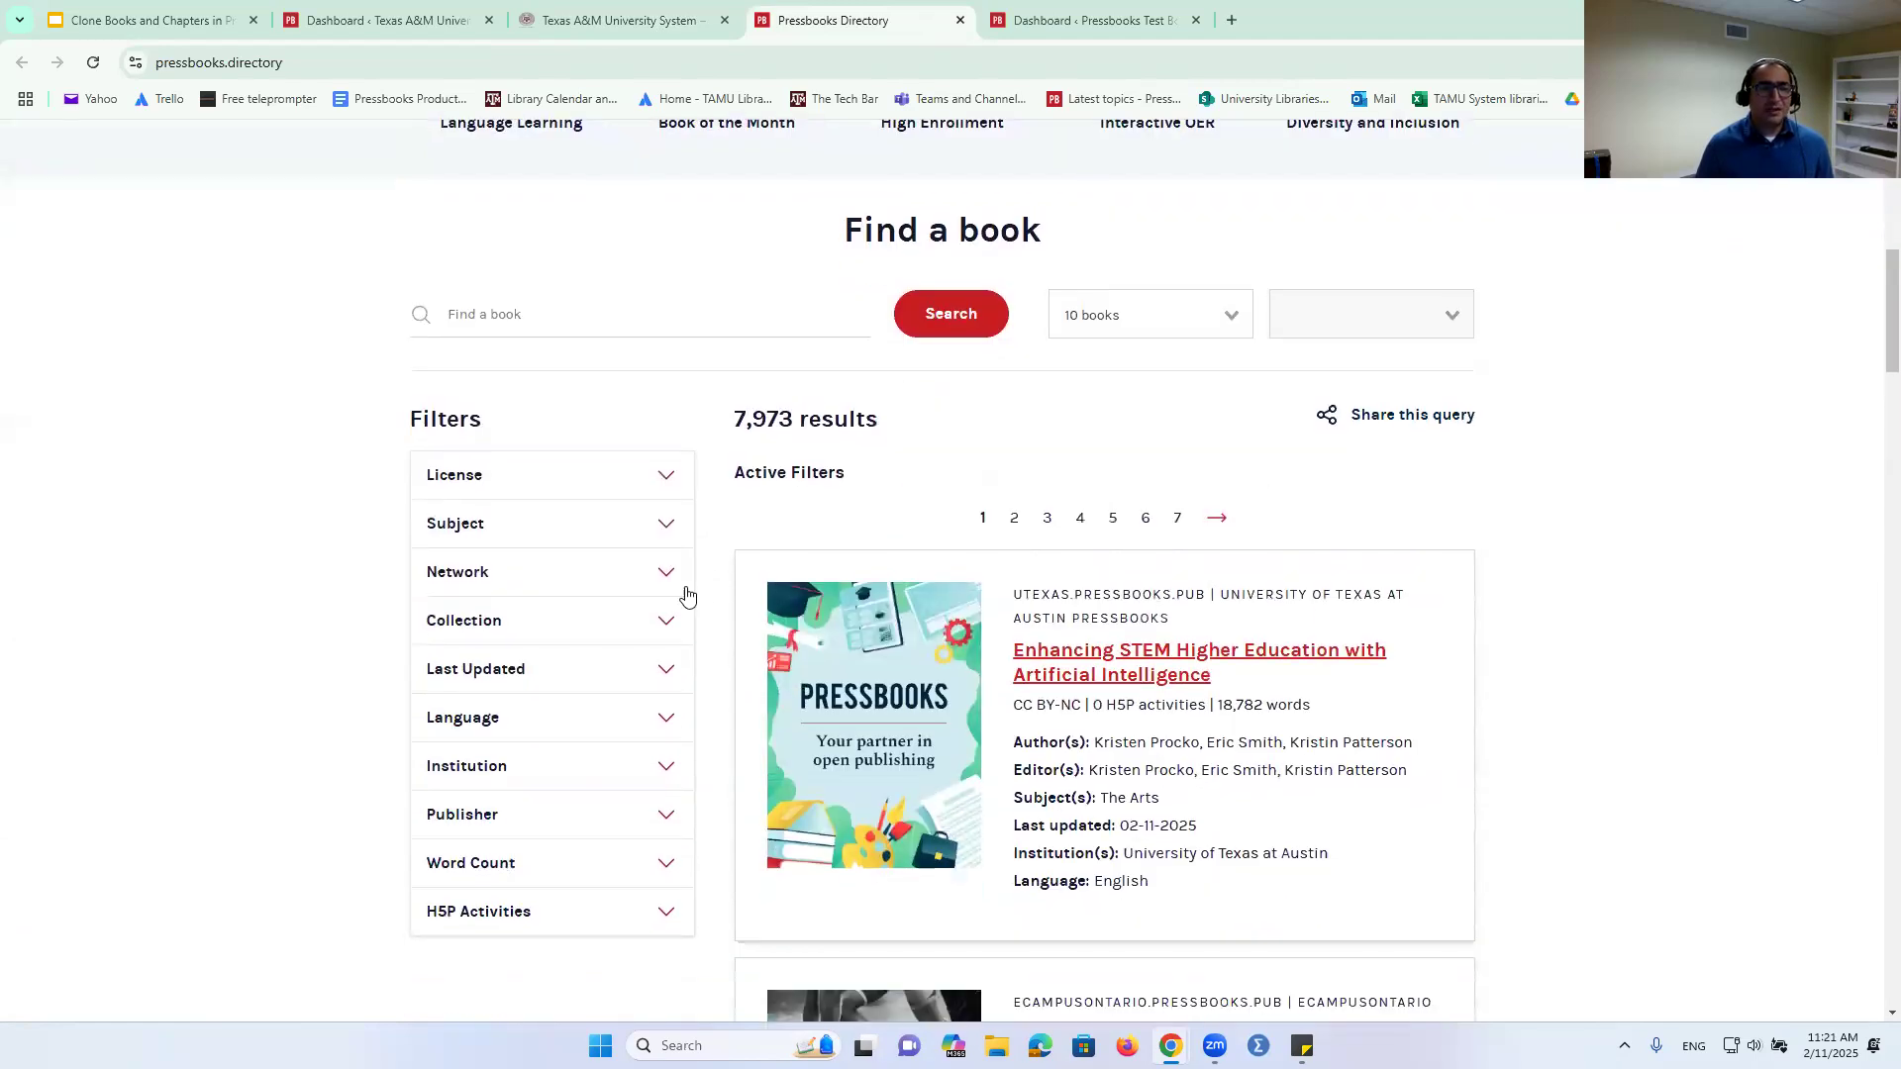
{"action": "scroll", "coordinate": [681, 597], "scroll_direction": "down", "scroll_amount": 7}
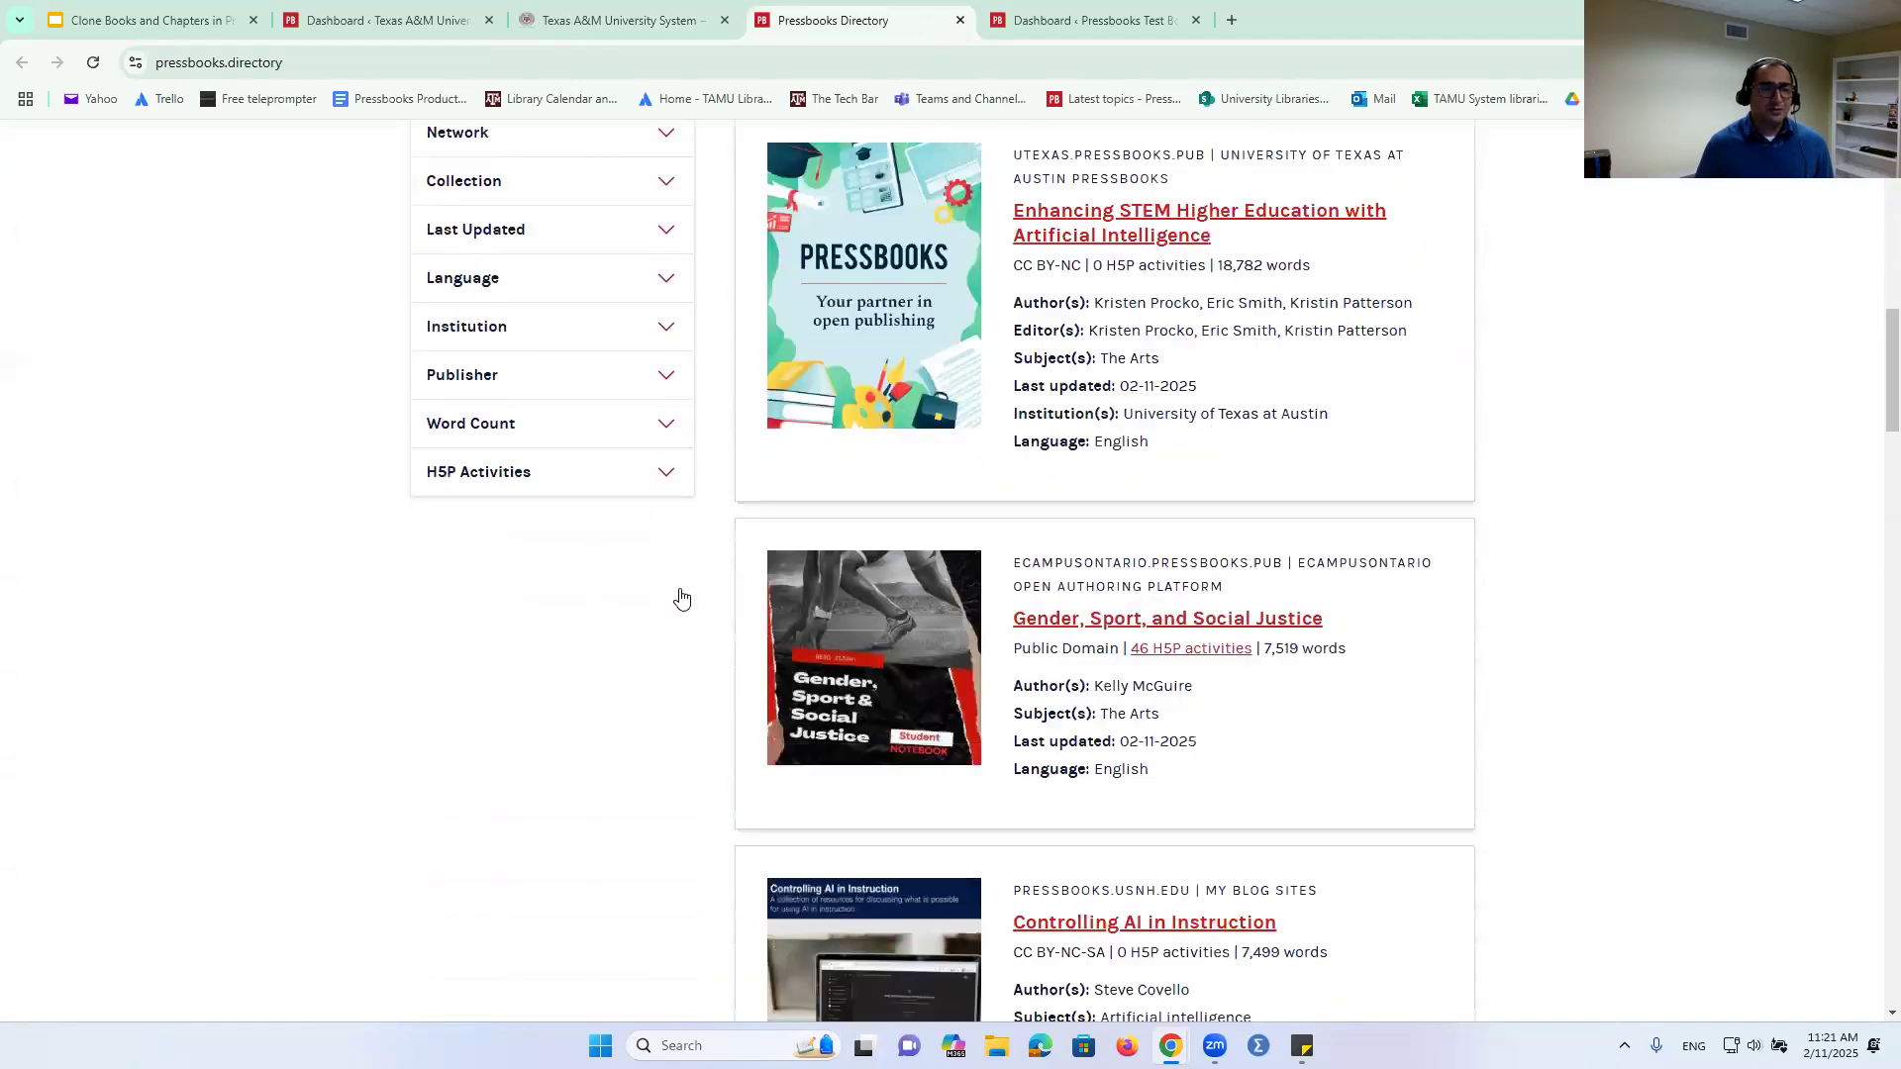
{"action": "scroll", "coordinate": [680, 597], "scroll_direction": "up", "scroll_amount": 15}
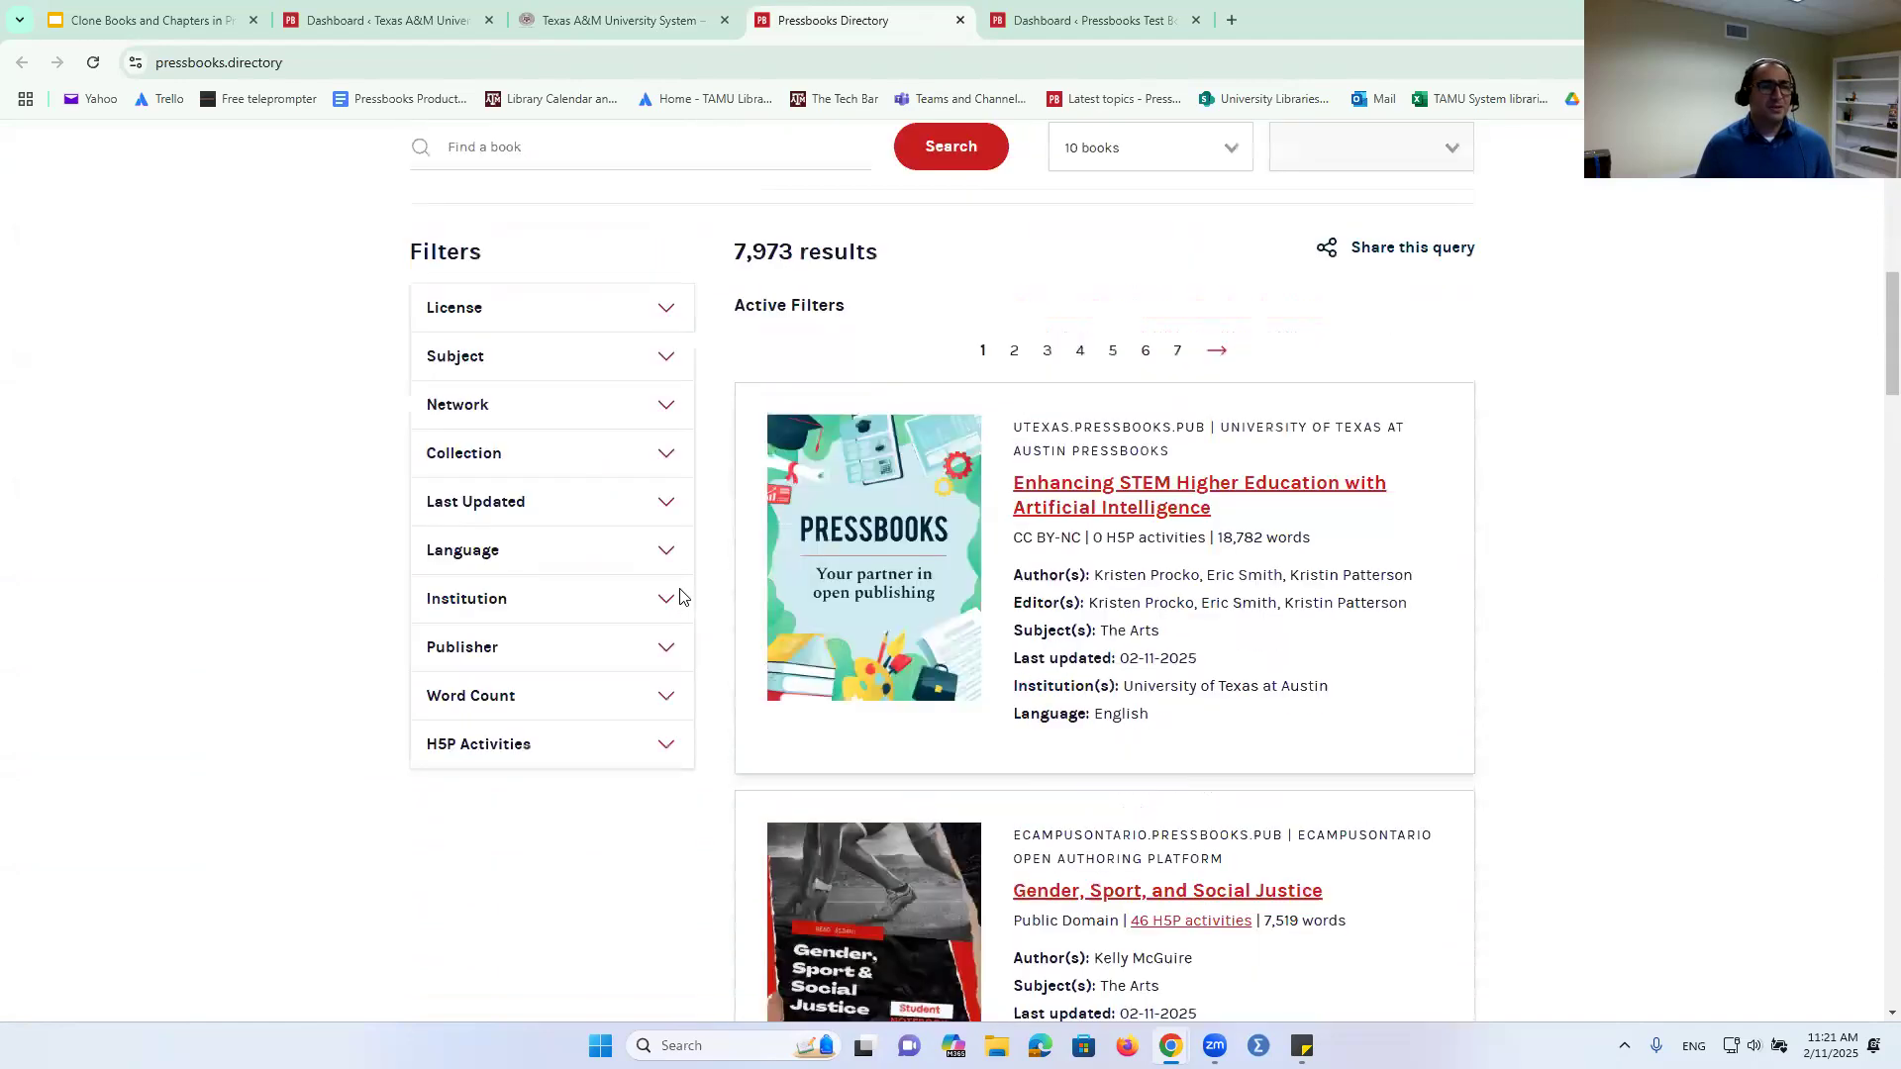
{"action": "scroll", "coordinate": [737, 729], "scroll_direction": "down", "scroll_amount": 1}
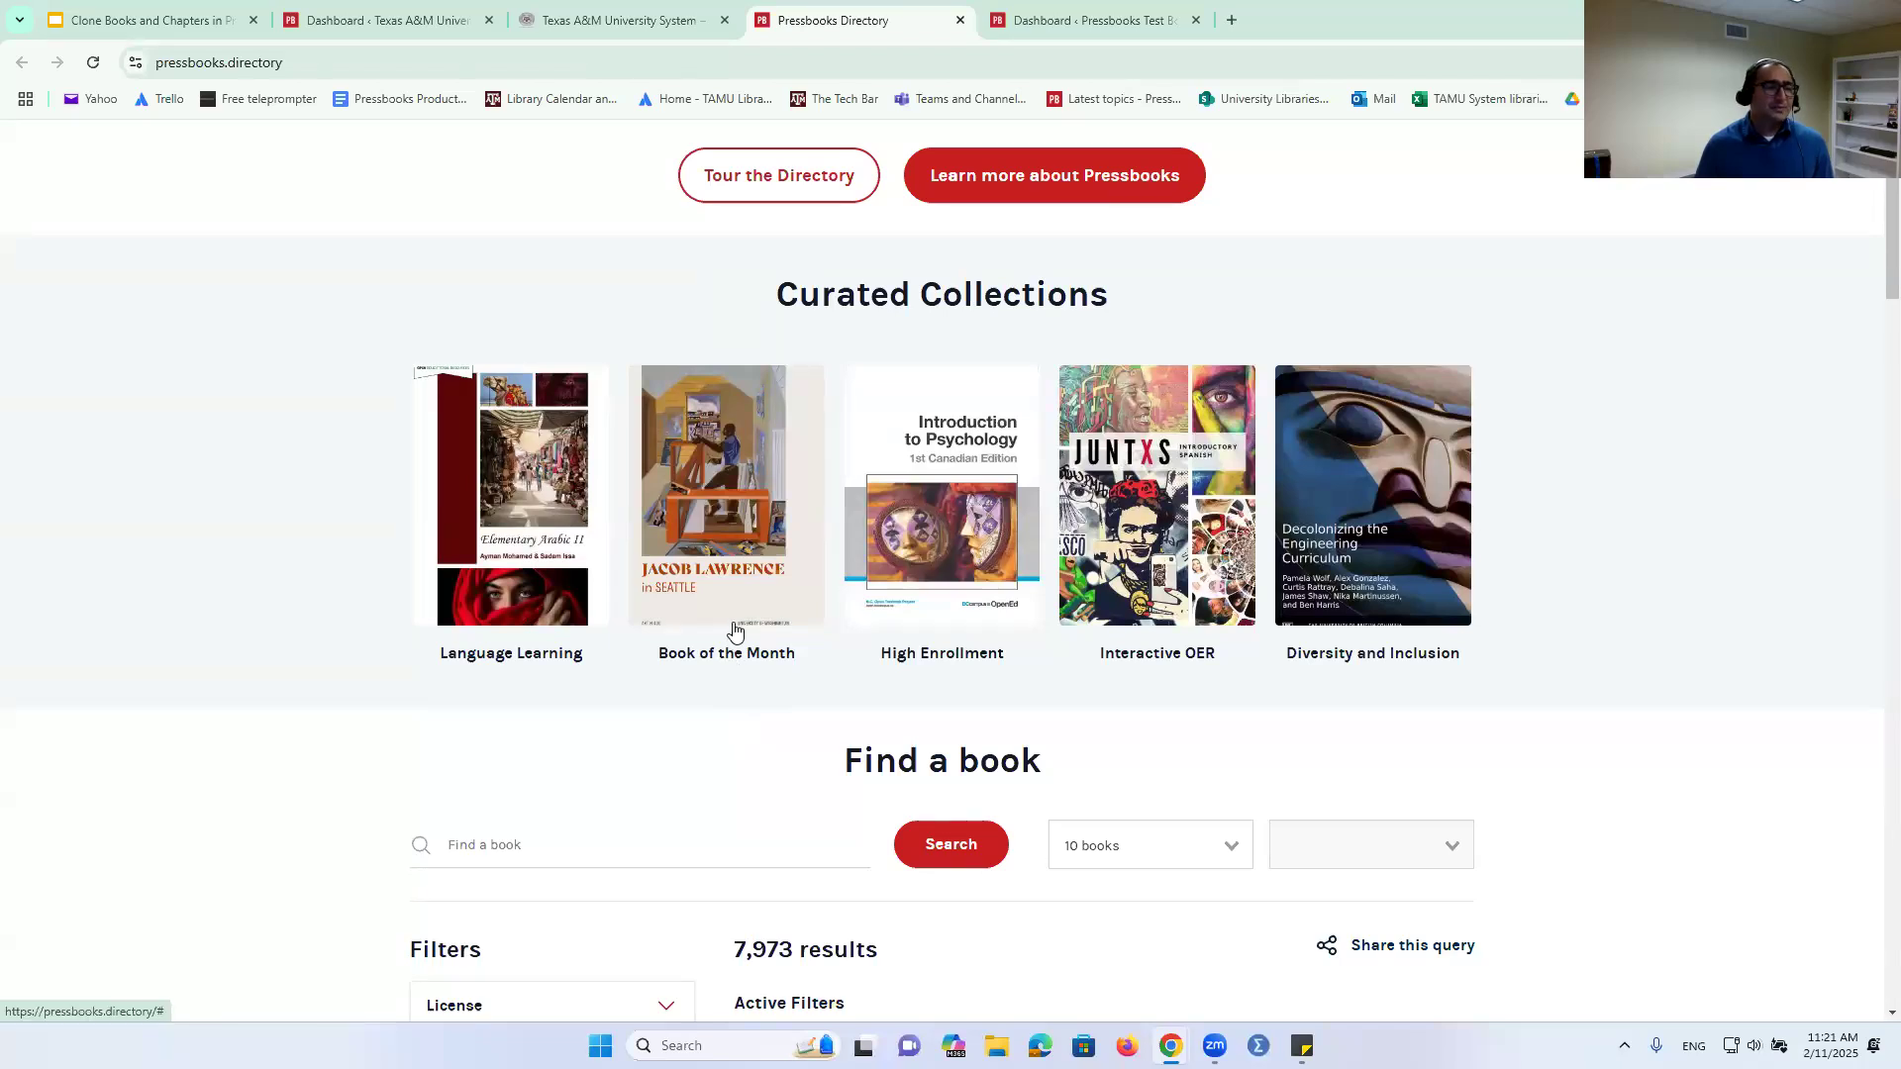
- Show the Language Learning collection in the Pressbooks Directory and open the book A Digital Workbook for Beginning ESOL
{"action": "left_click", "coordinate": [561, 503]}
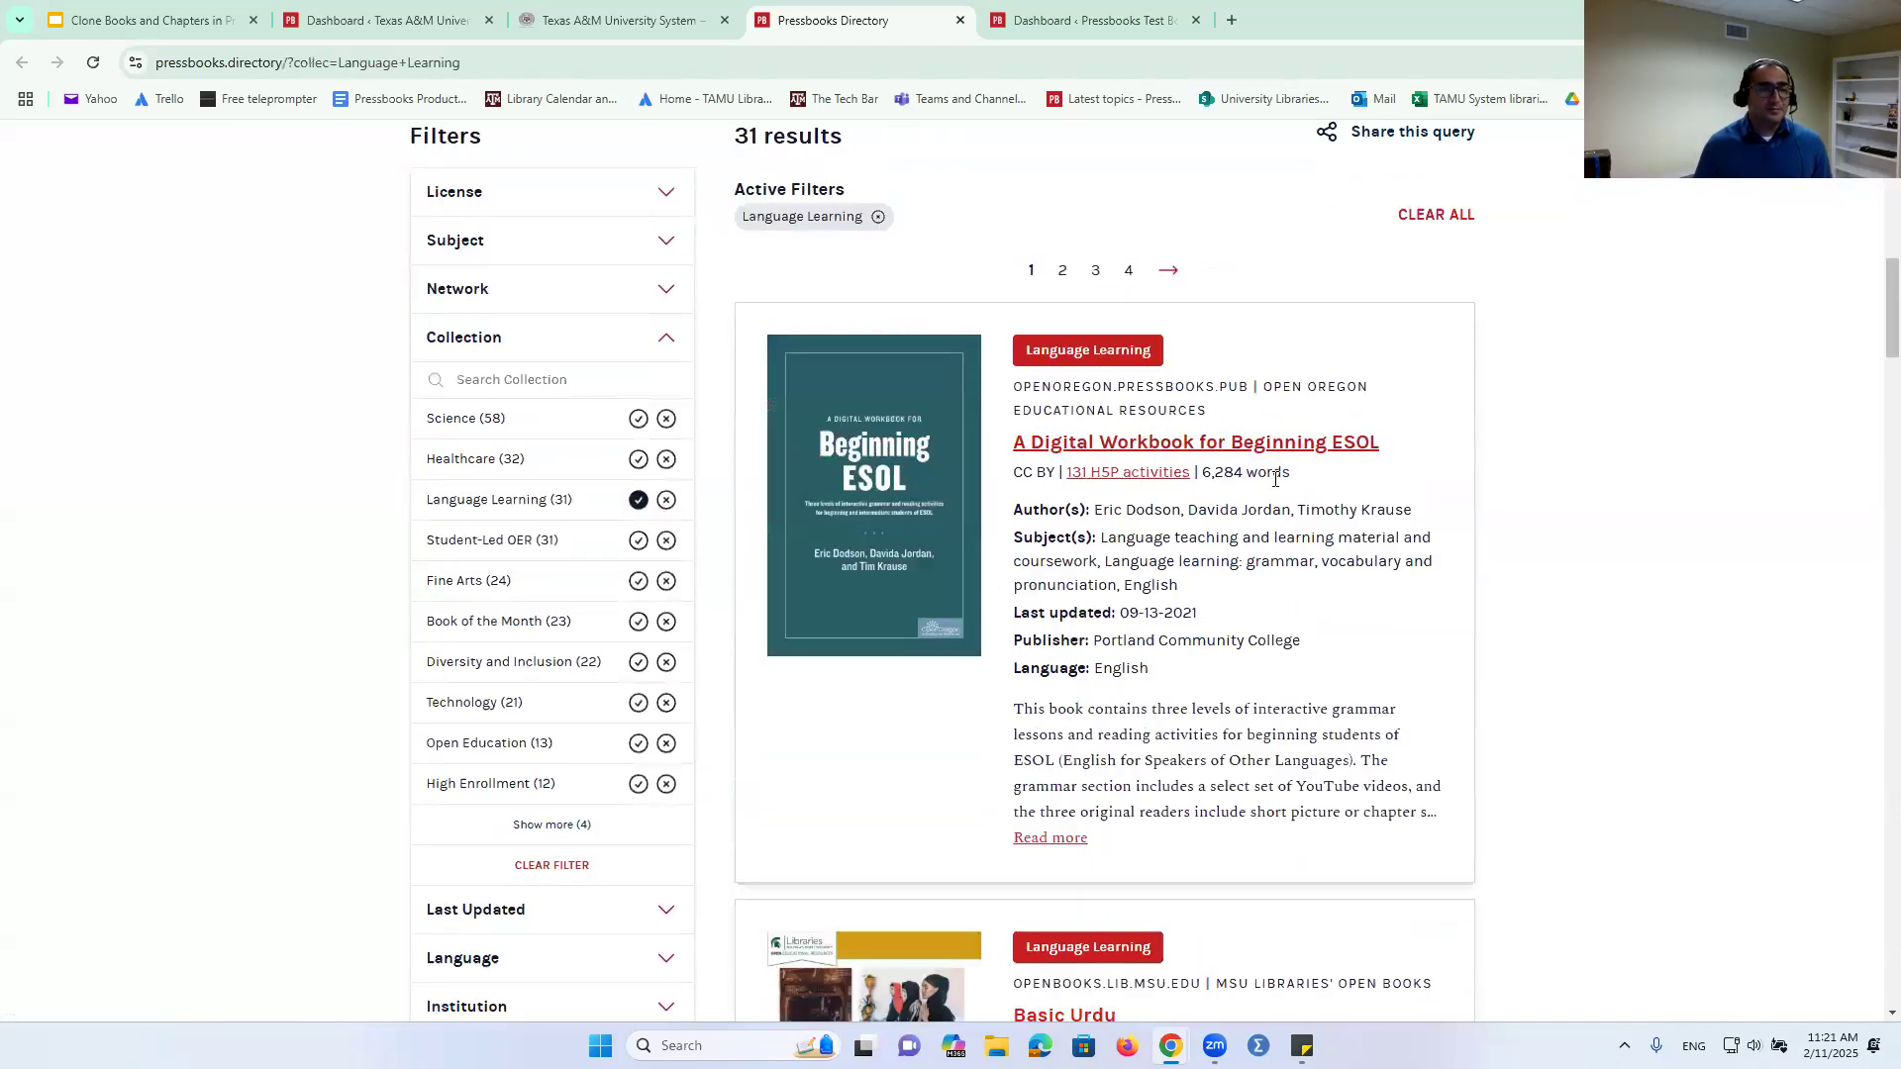
{"action": "scroll", "coordinate": [1275, 478], "scroll_direction": "down", "scroll_amount": 2}
{"action": "scroll", "coordinate": [1275, 478], "scroll_direction": "up", "scroll_amount": 1}
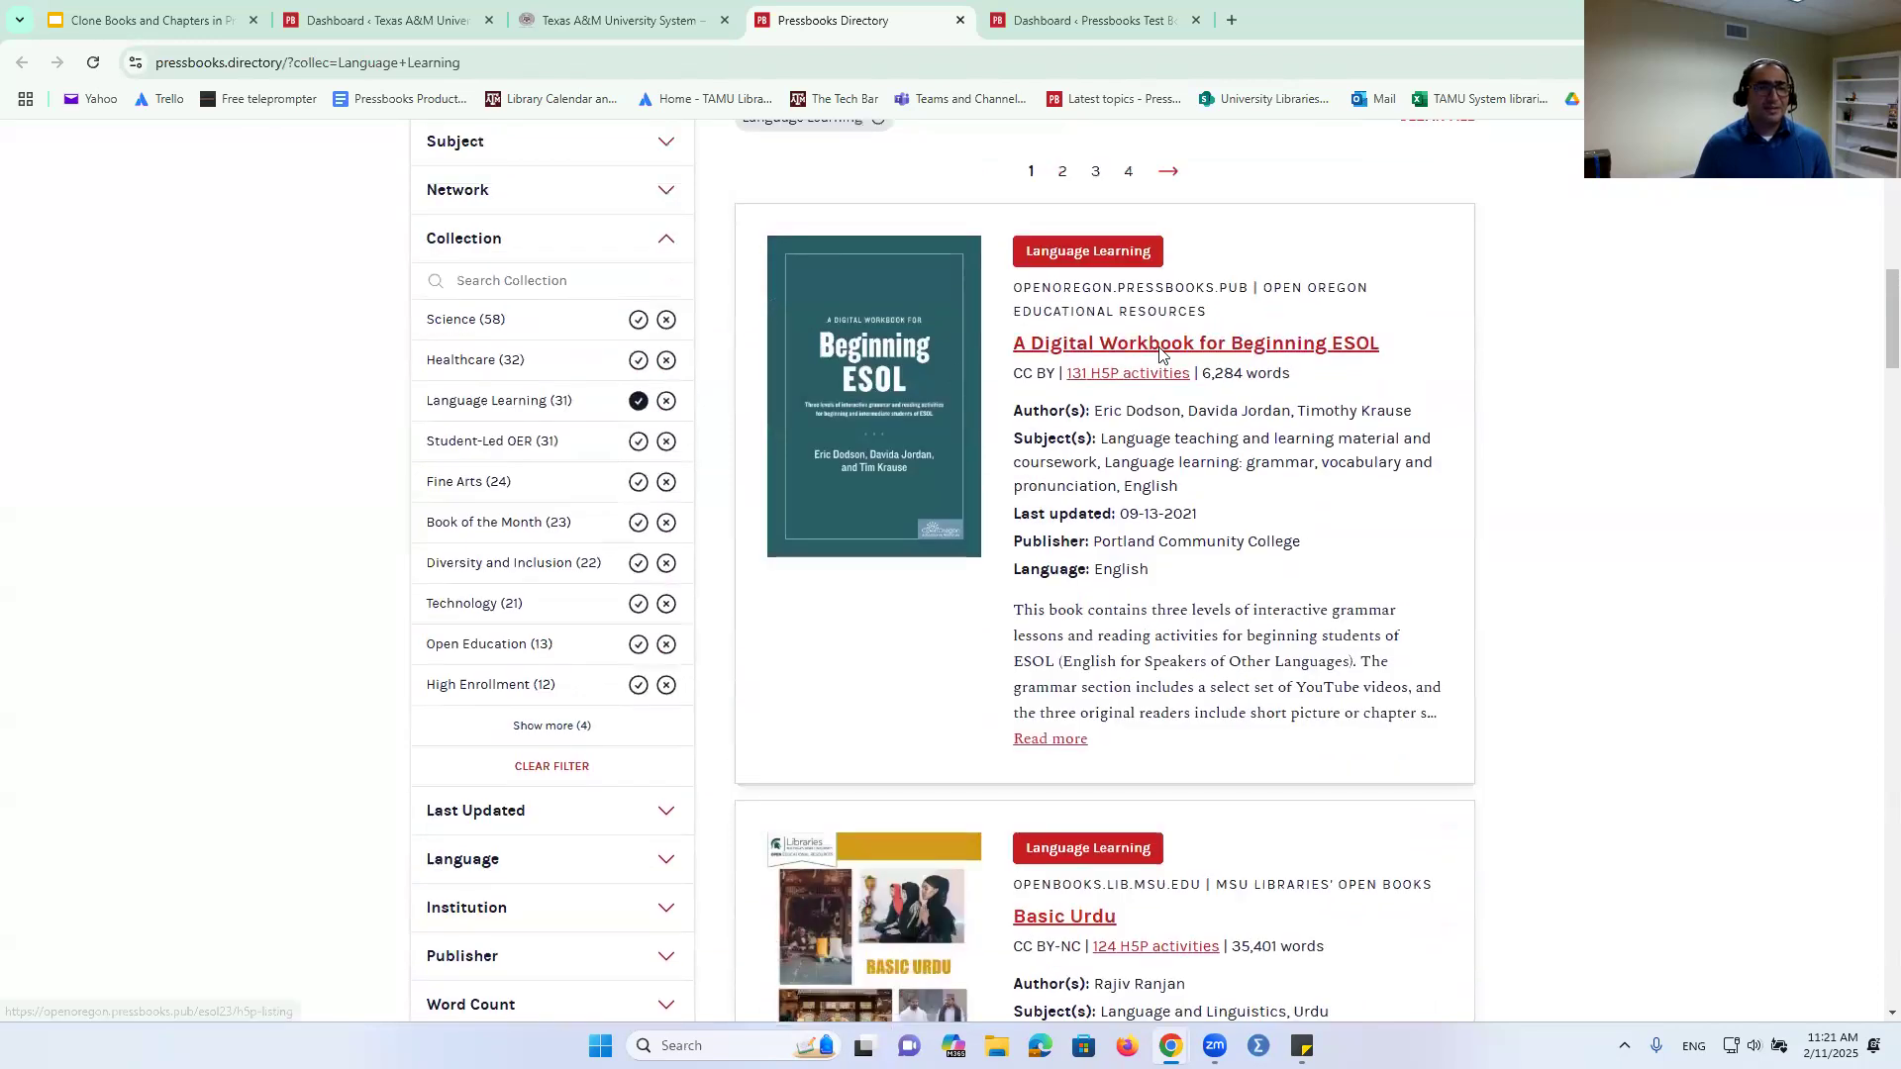
{"action": "left_click", "coordinate": [1162, 351]}
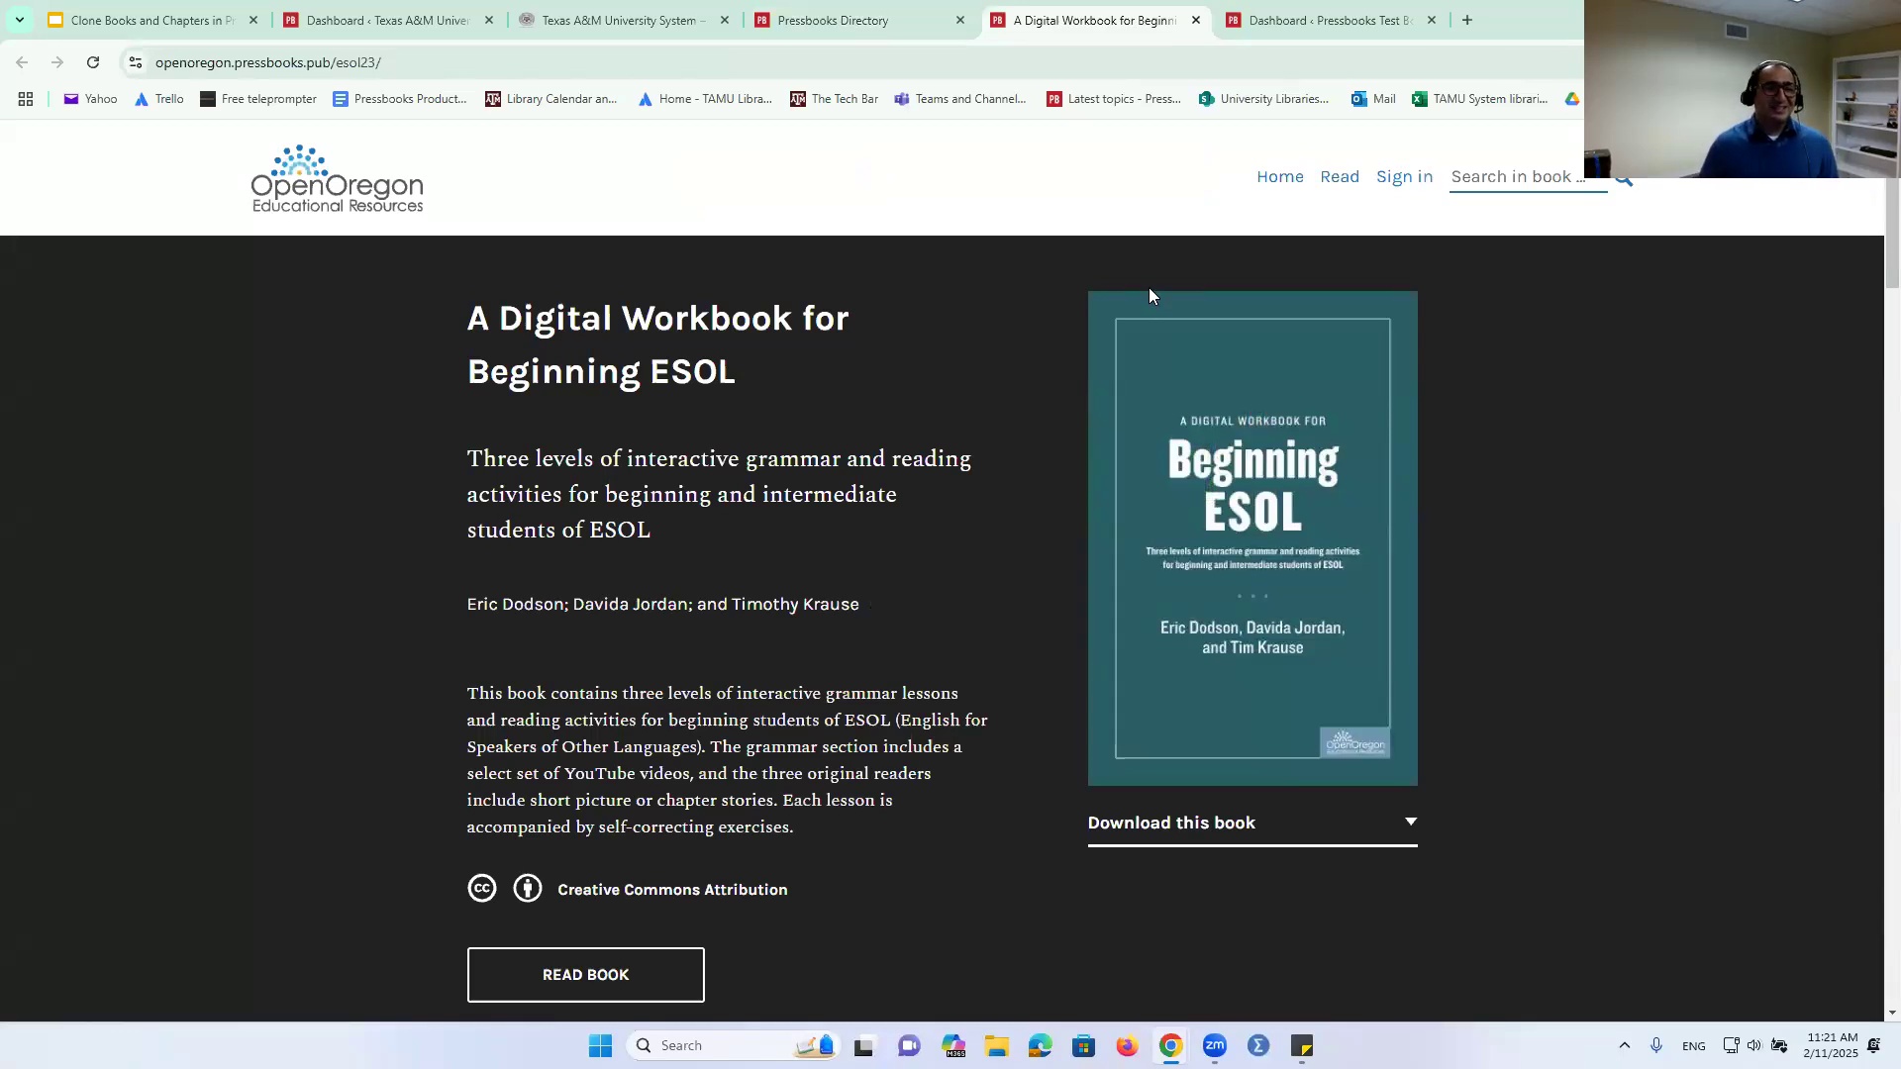
- Copy the ESOL workbook's web address and enter it as the source book URL for cloning a book
{"action": "left_click", "coordinate": [665, 69]}
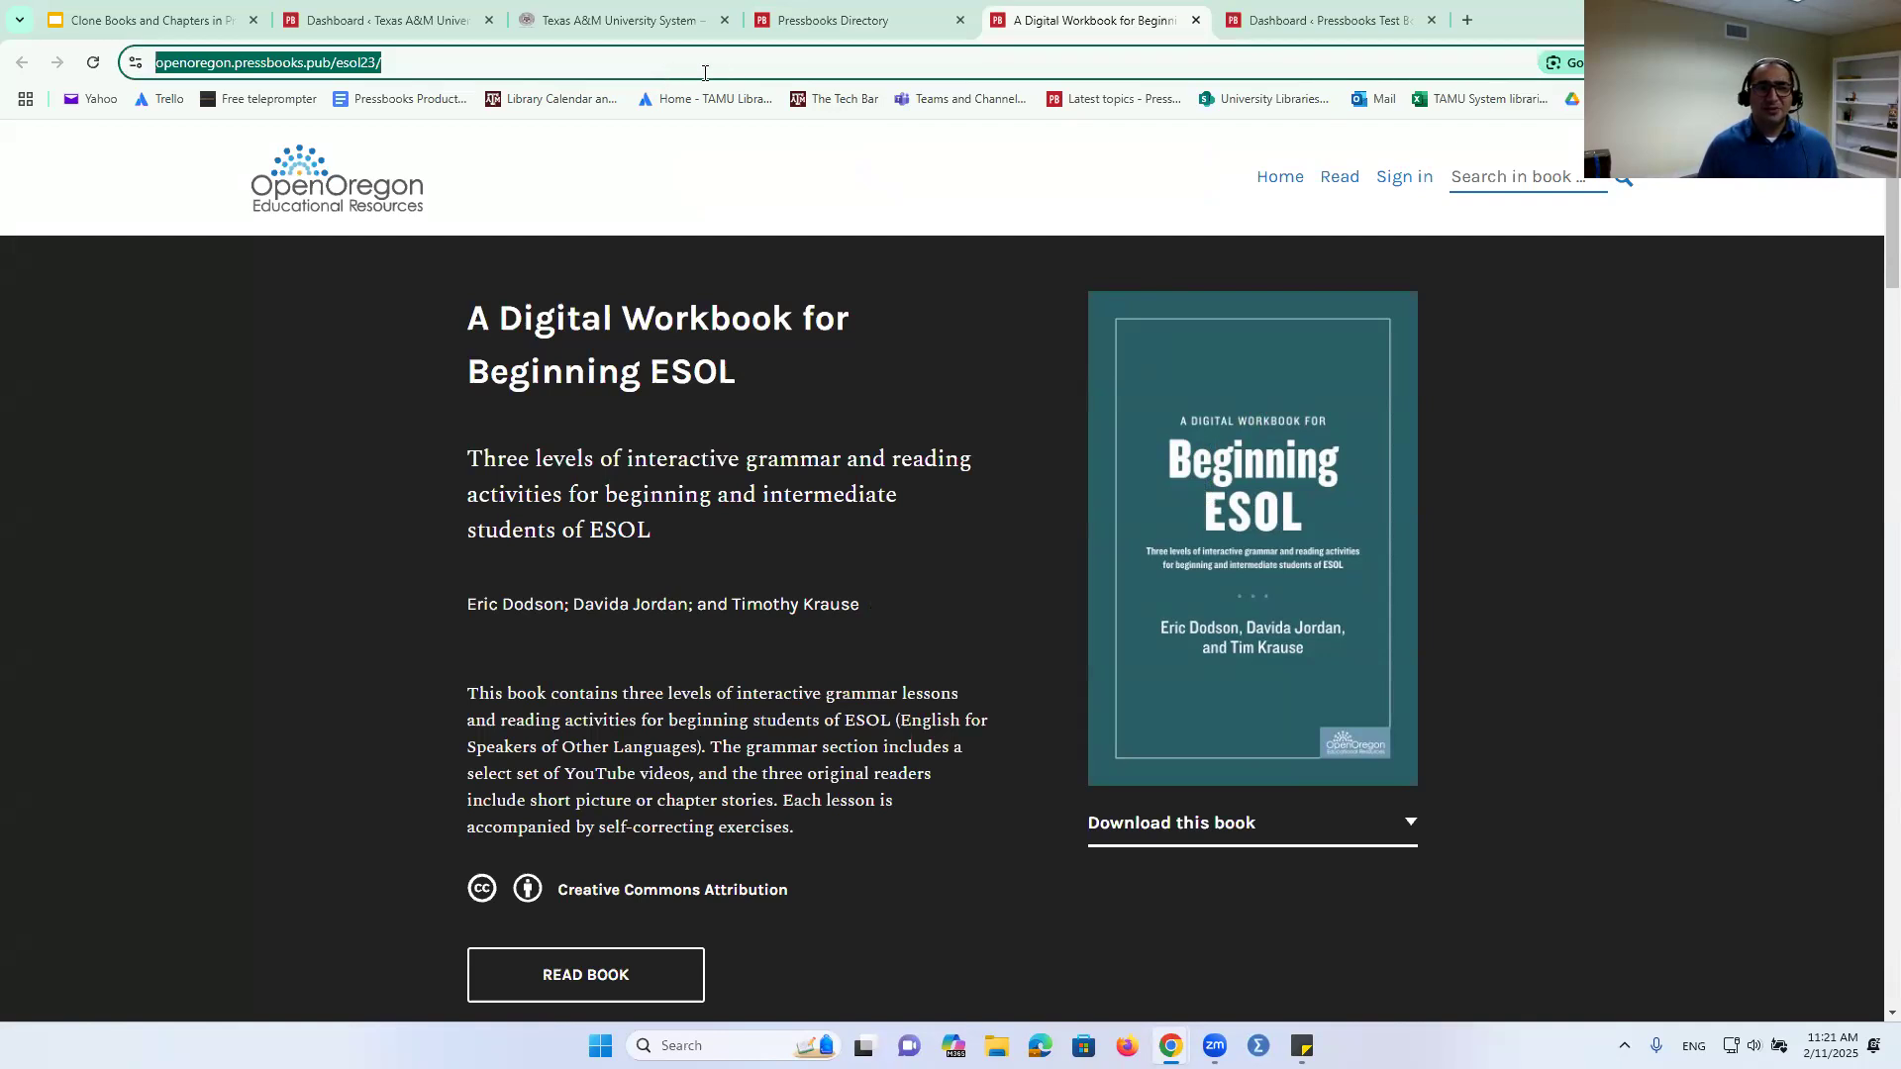
{"action": "right_click", "coordinate": [707, 71]}
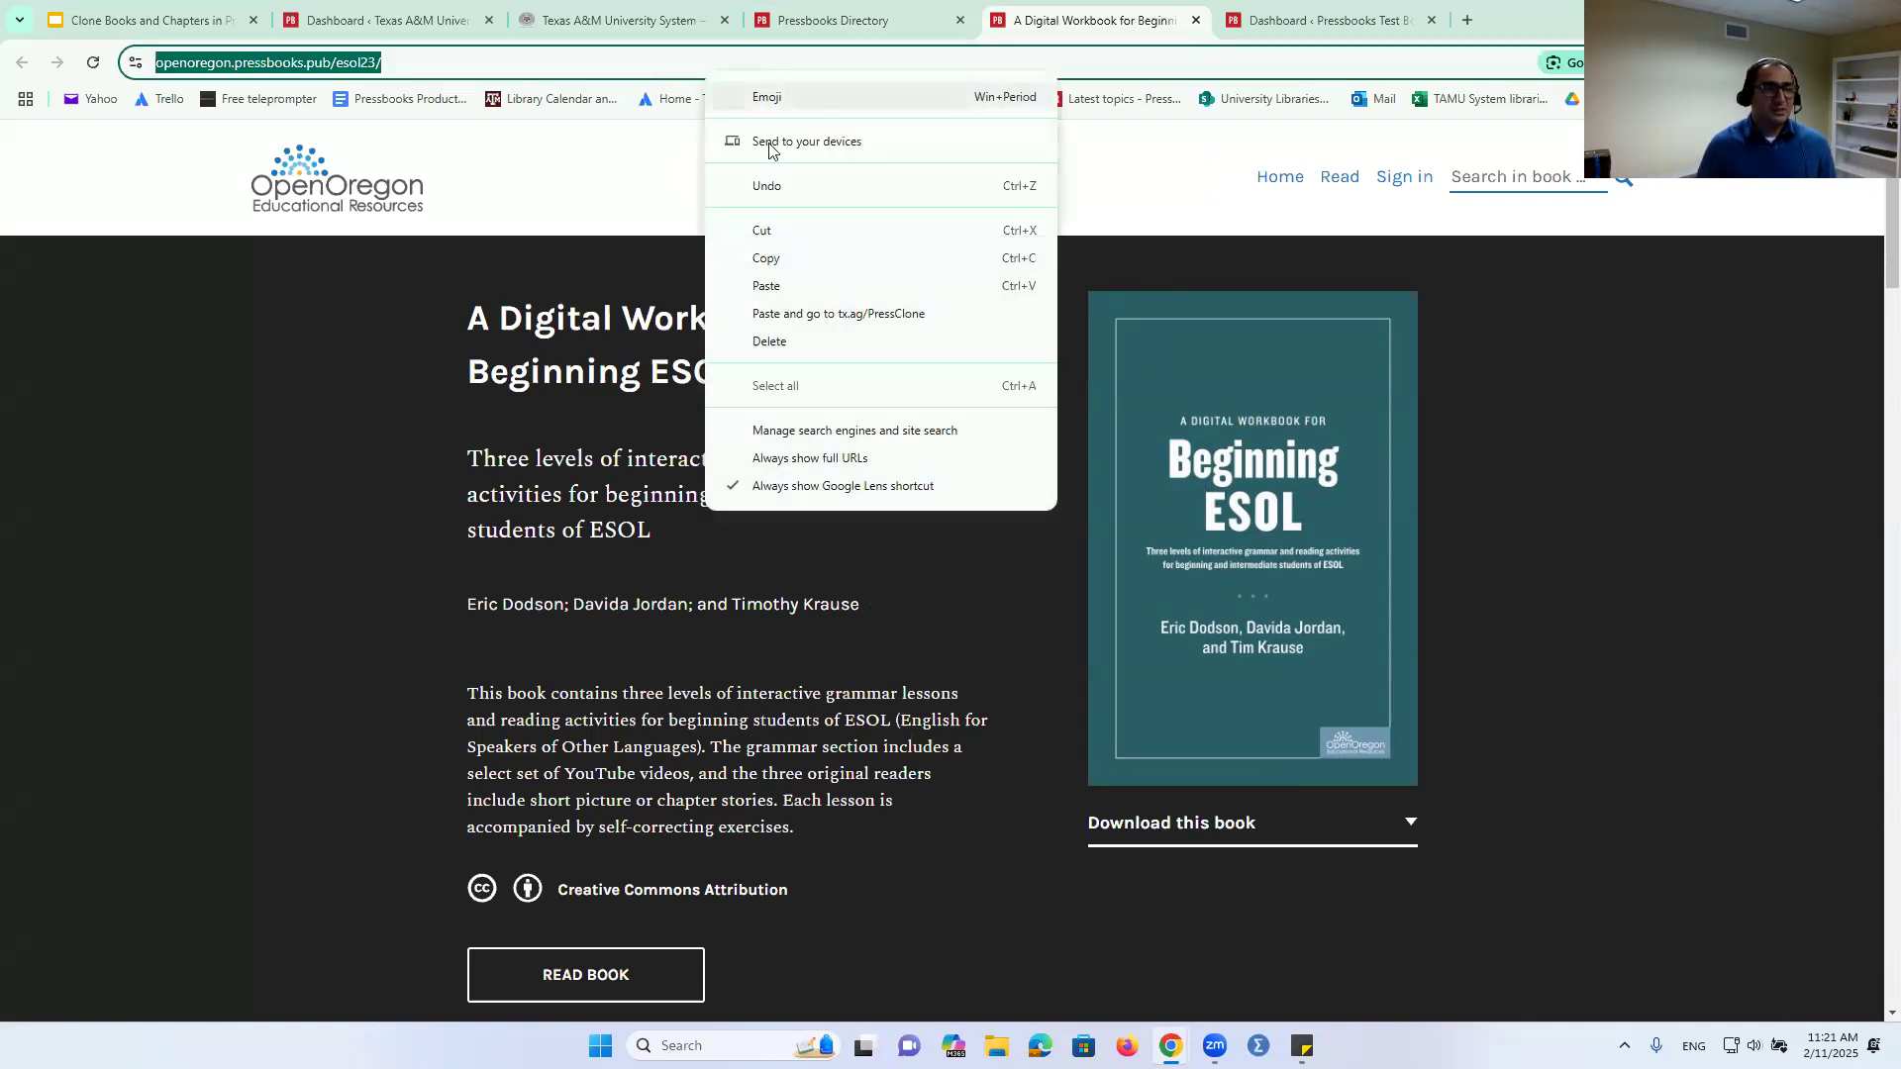
{"action": "left_click", "coordinate": [794, 259]}
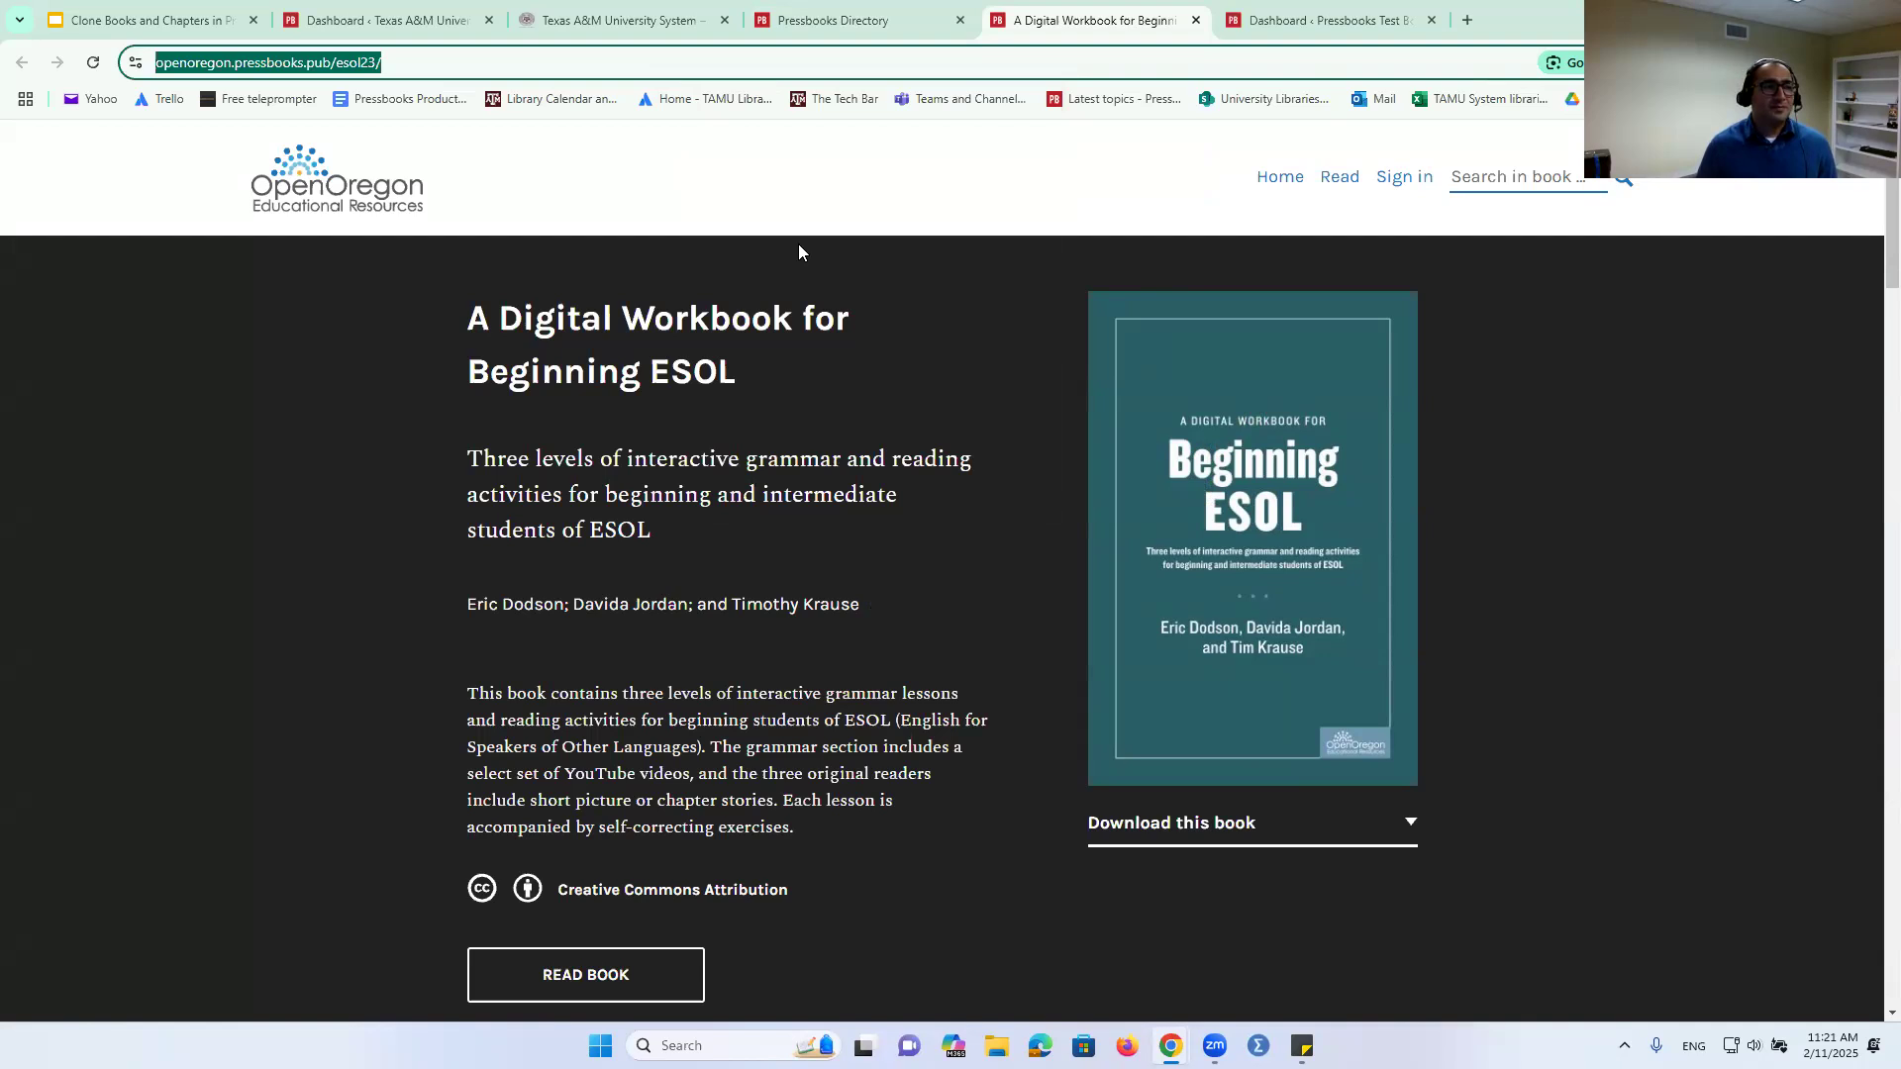
{"action": "left_click", "coordinate": [460, 5]}
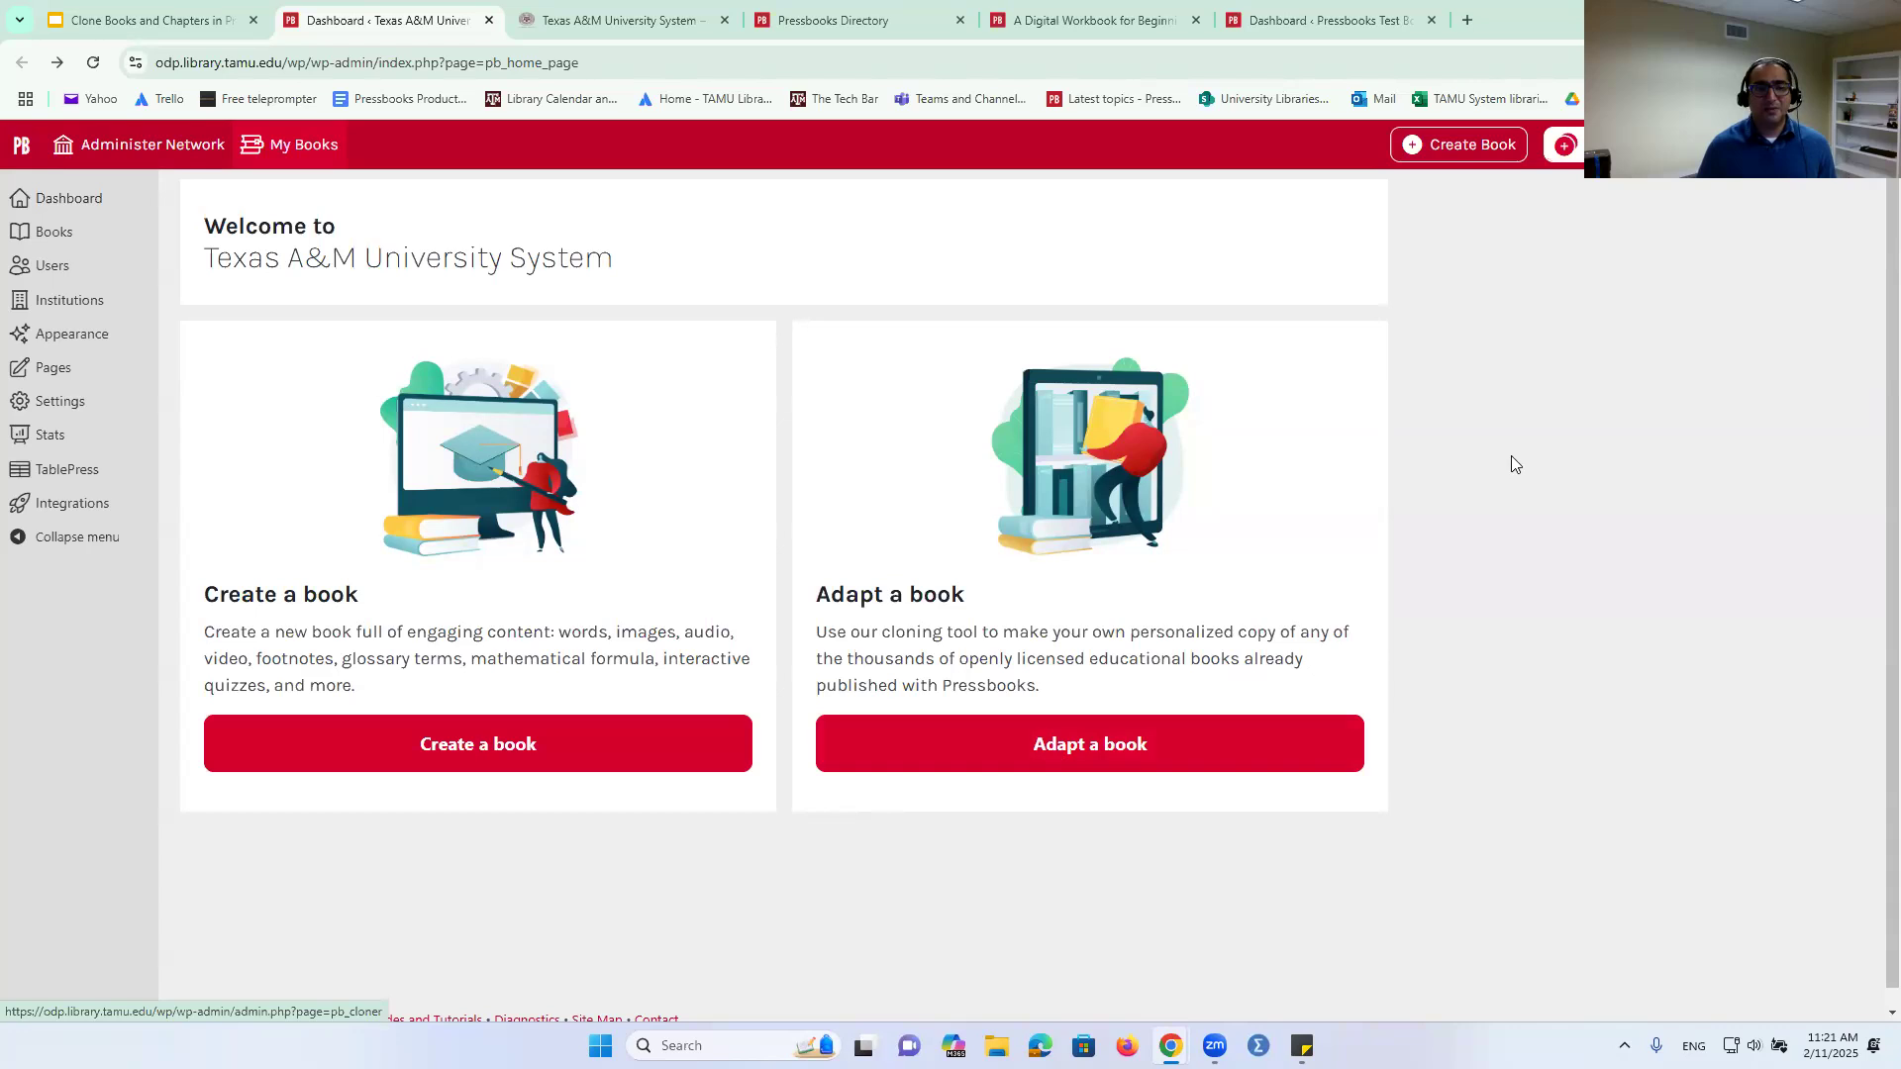
{"action": "left_click", "coordinate": [1565, 144]}
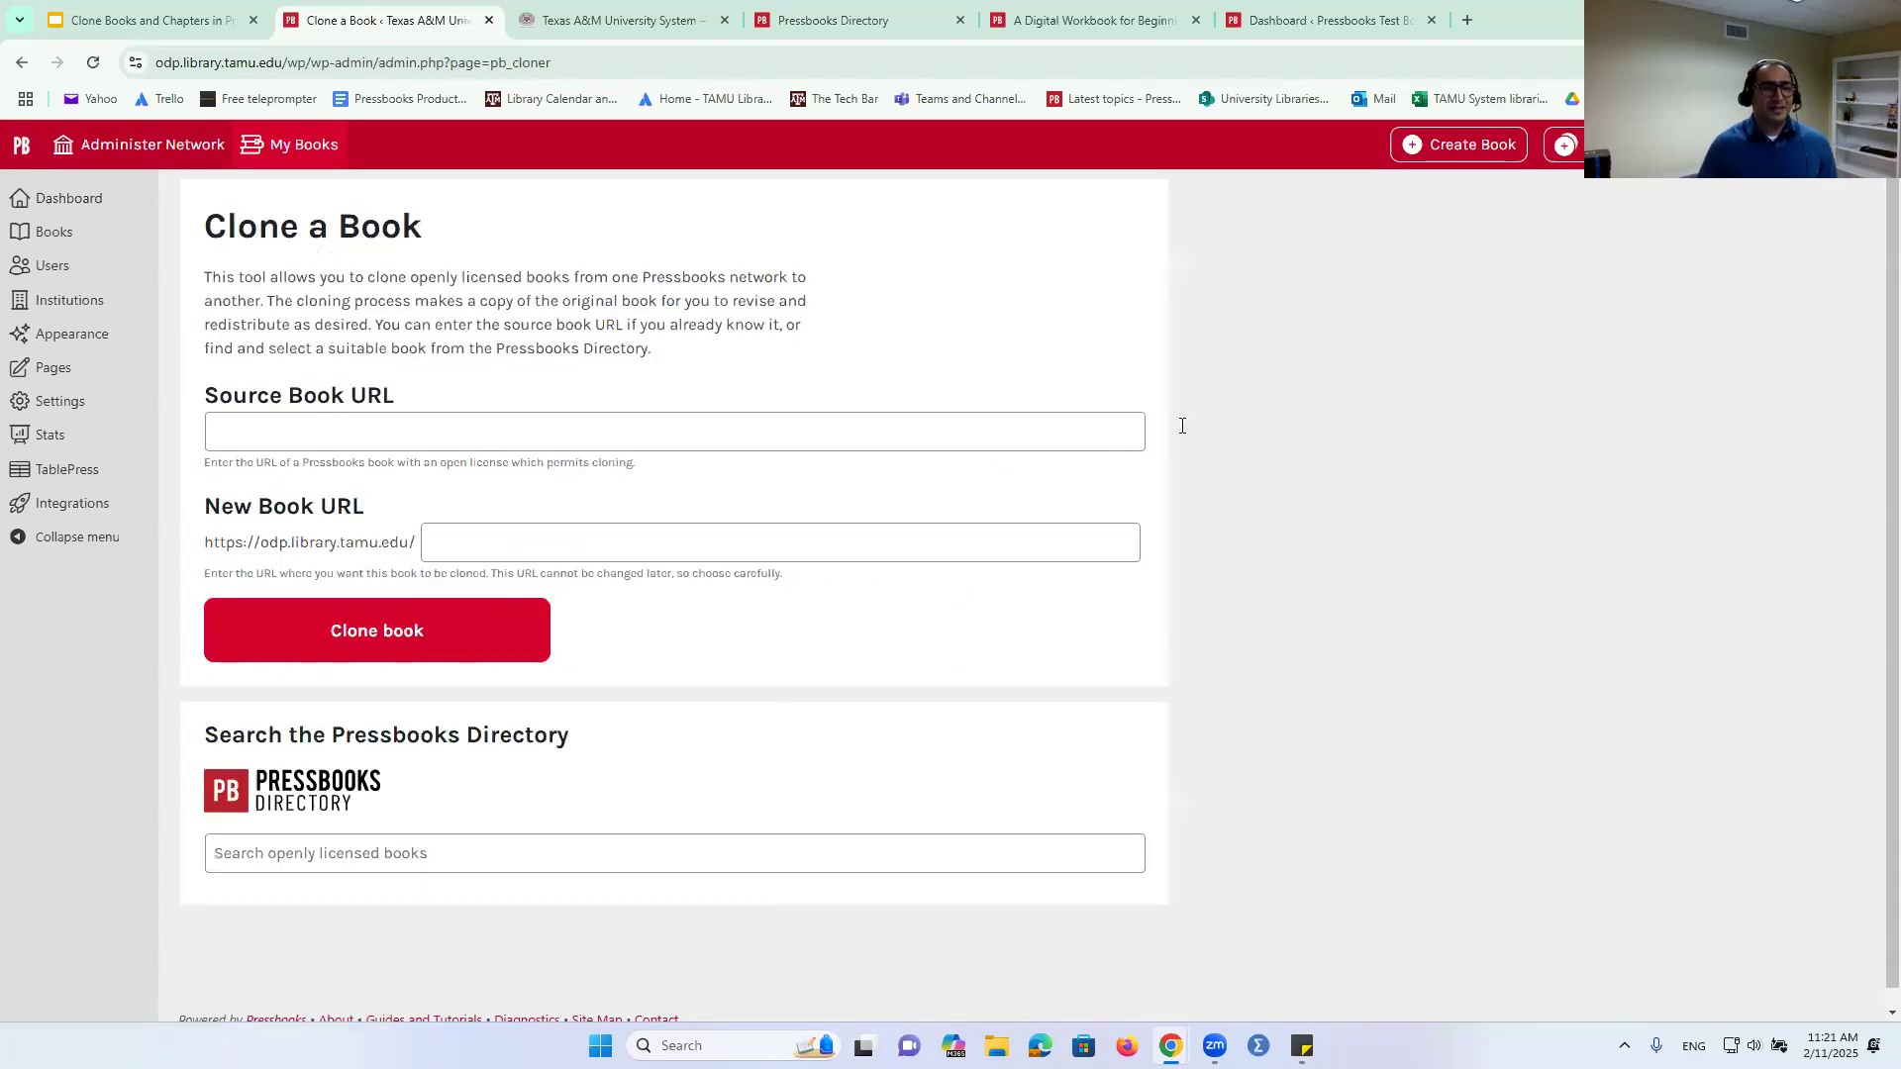
{"action": "right_click", "coordinate": [474, 447]}
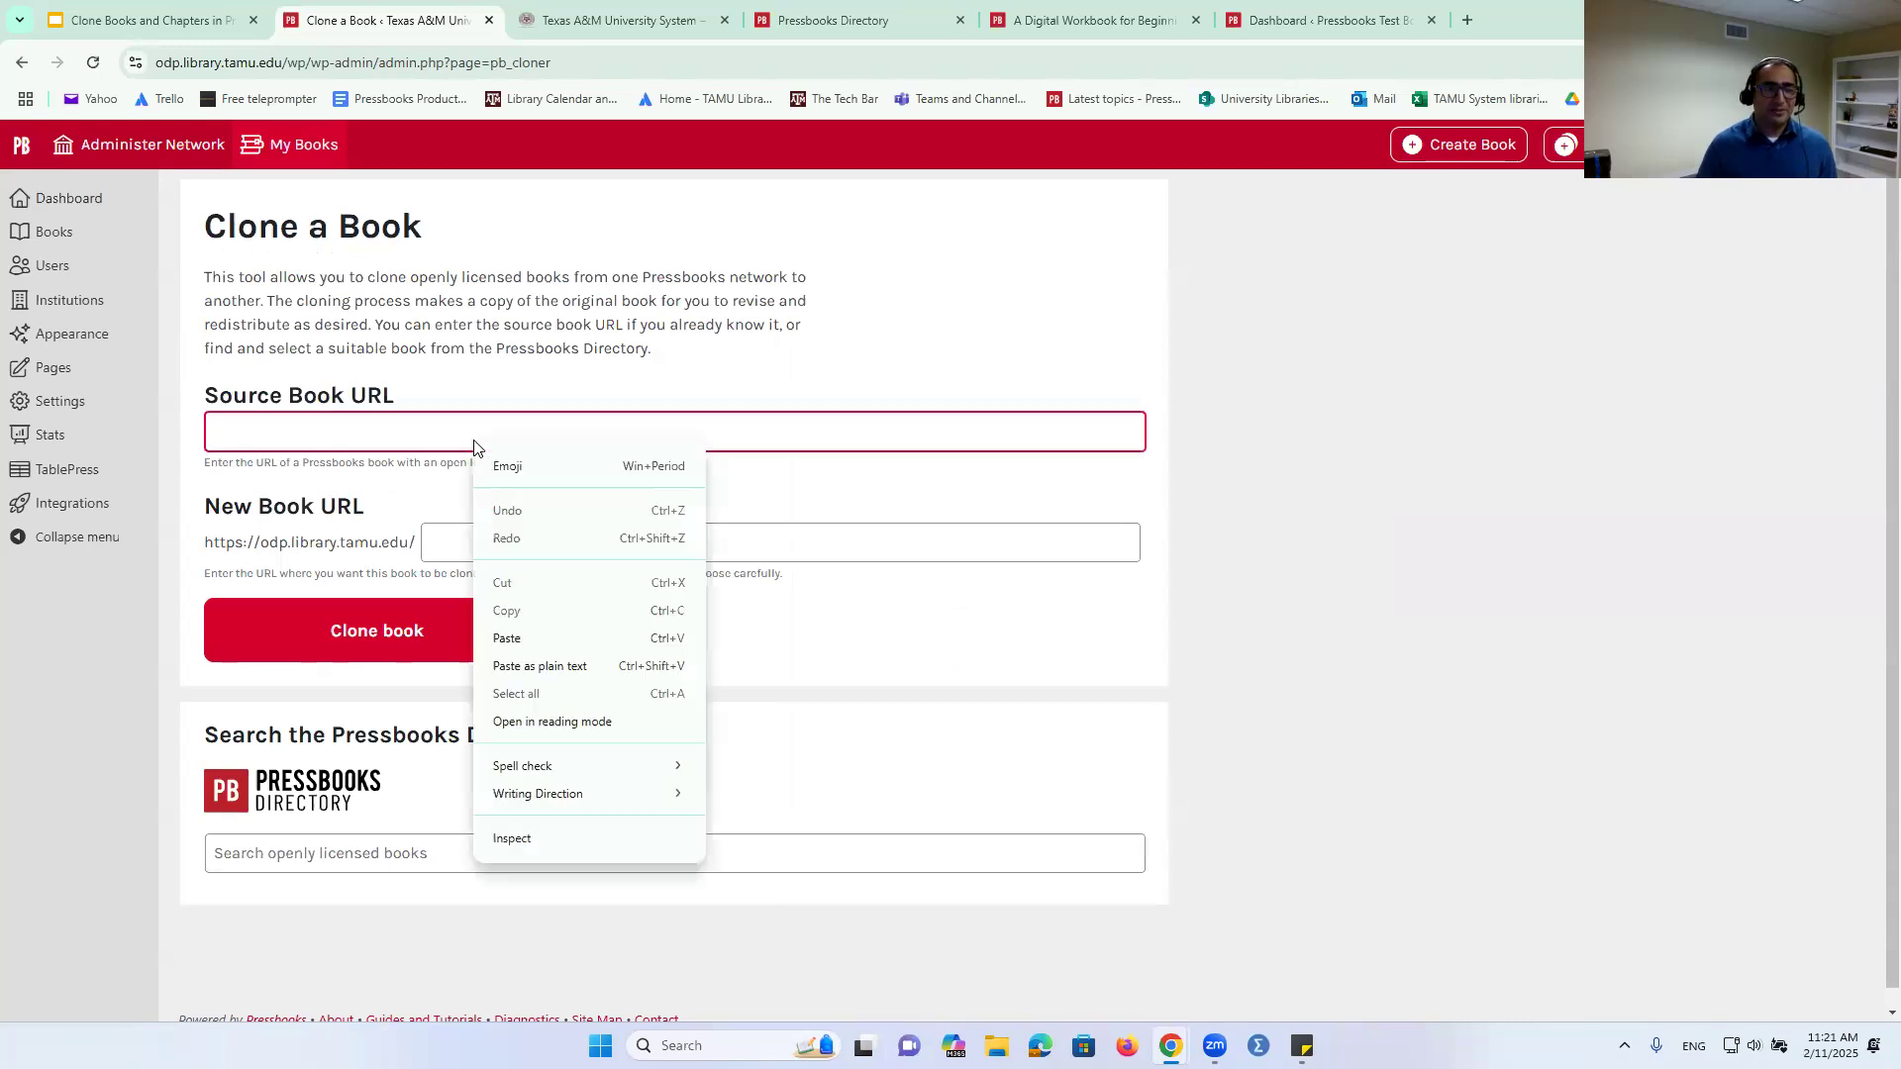
{"action": "left_click", "coordinate": [545, 639]}
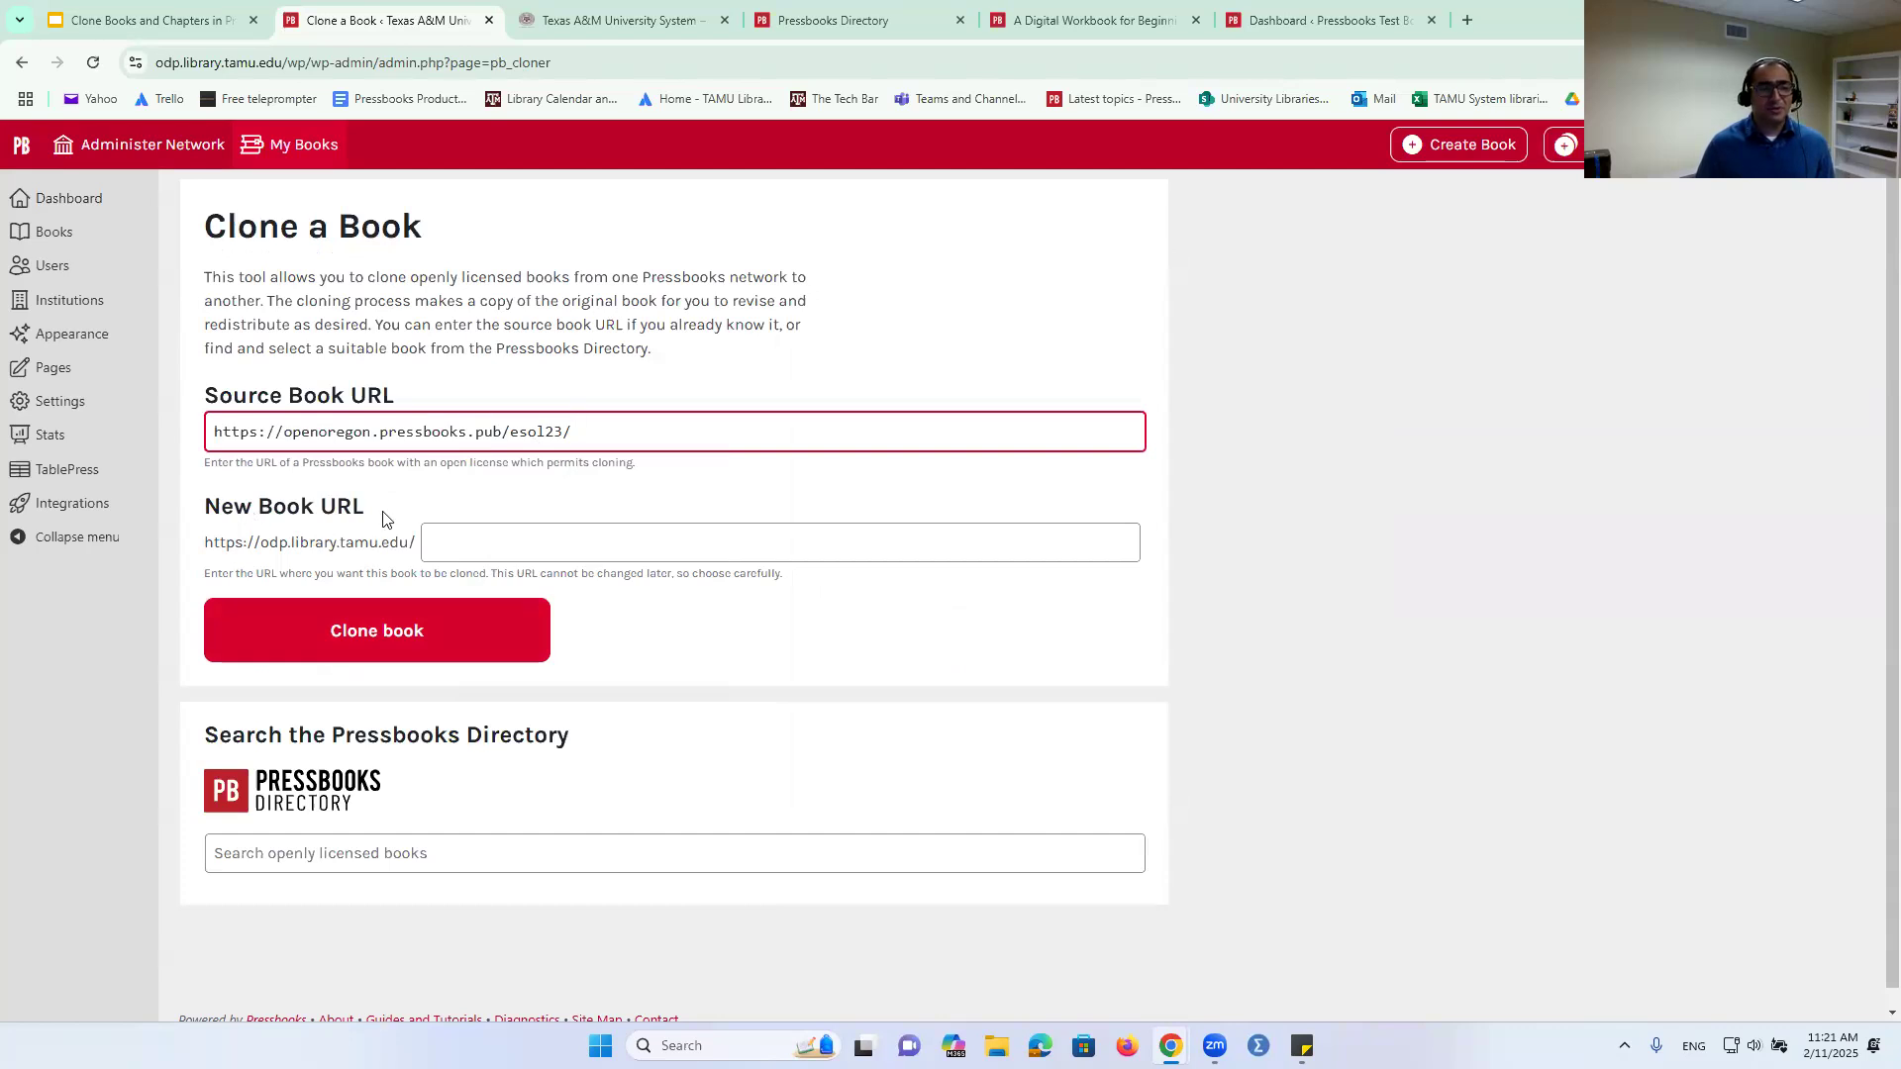
- Fill in the new book URL with the suggested beginning-esol-workbook, shorten it to esolworkbook, and try to clone the book
{"action": "left_click", "coordinate": [512, 532]}
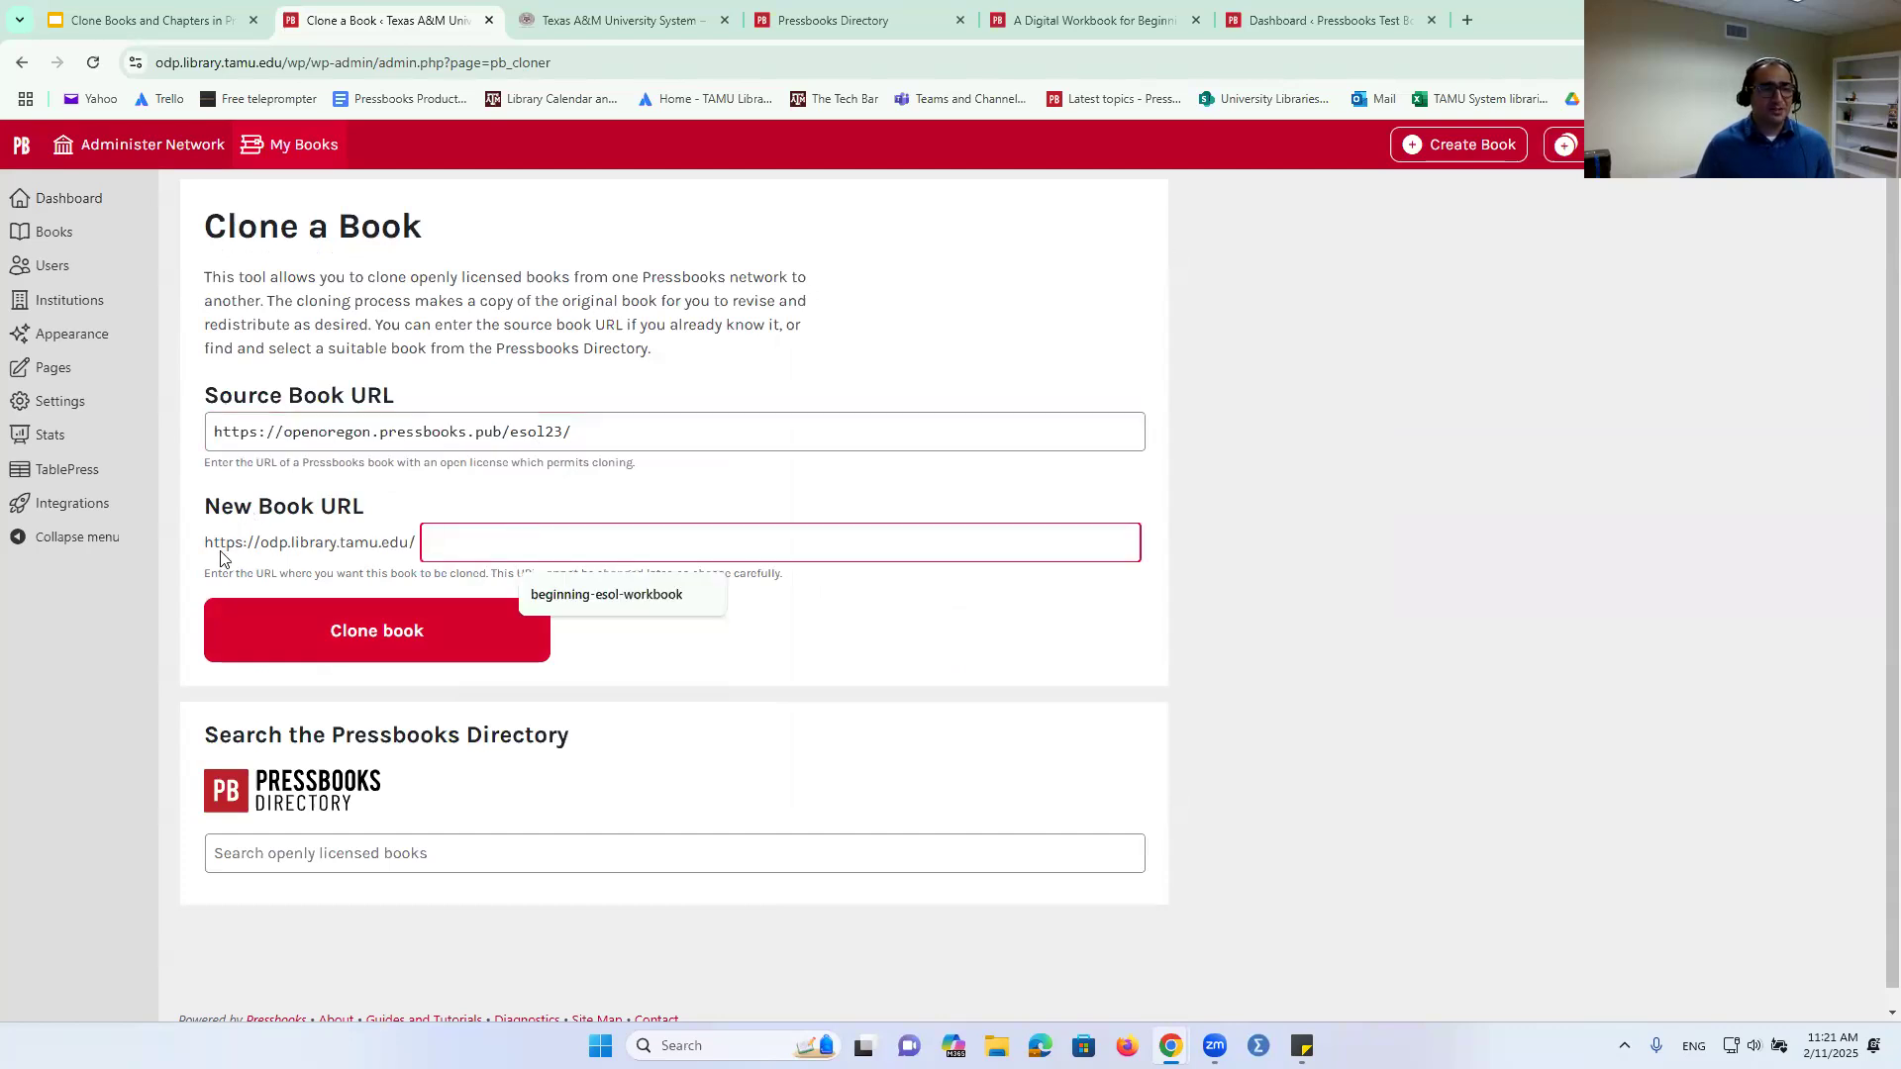
{"action": "left_click_drag", "start_coordinate": [205, 543], "coordinate": [499, 554]}
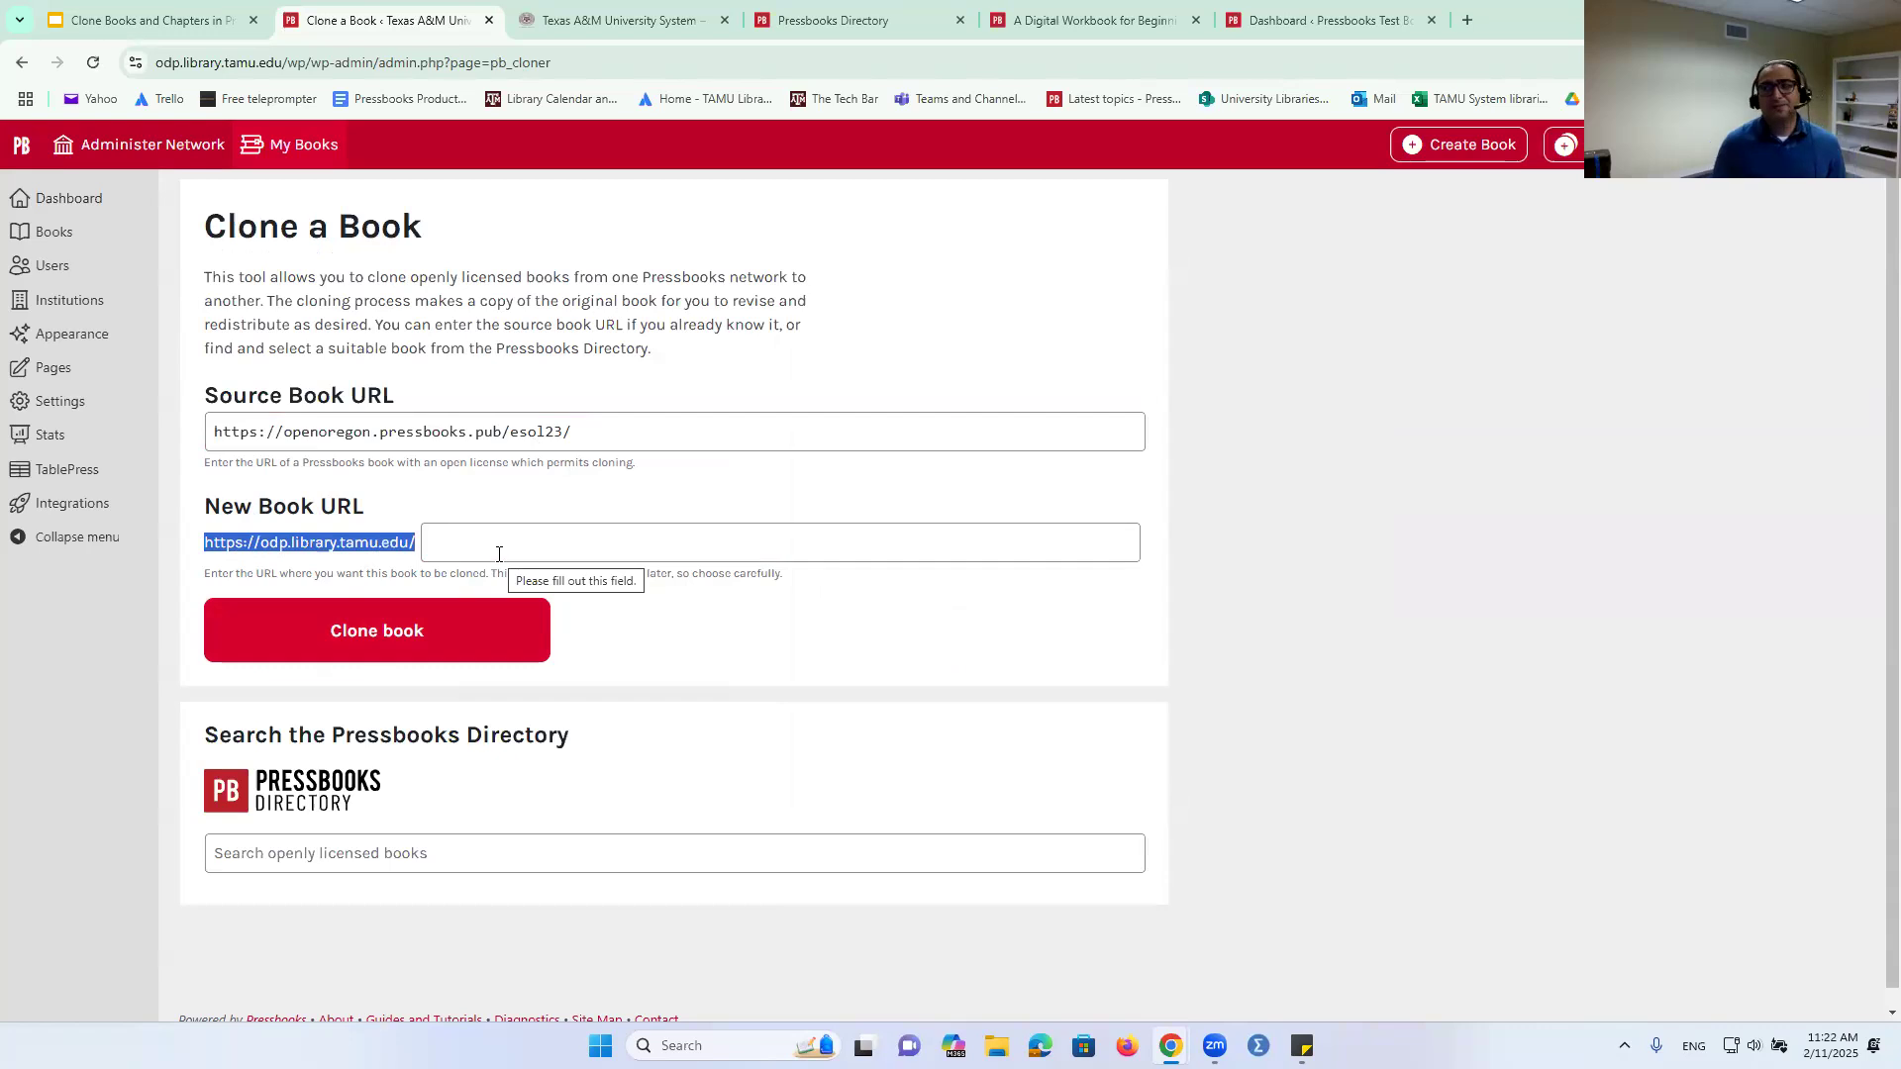
{"action": "left_click", "coordinate": [499, 555]}
{"action": "left_click", "coordinate": [572, 596]}
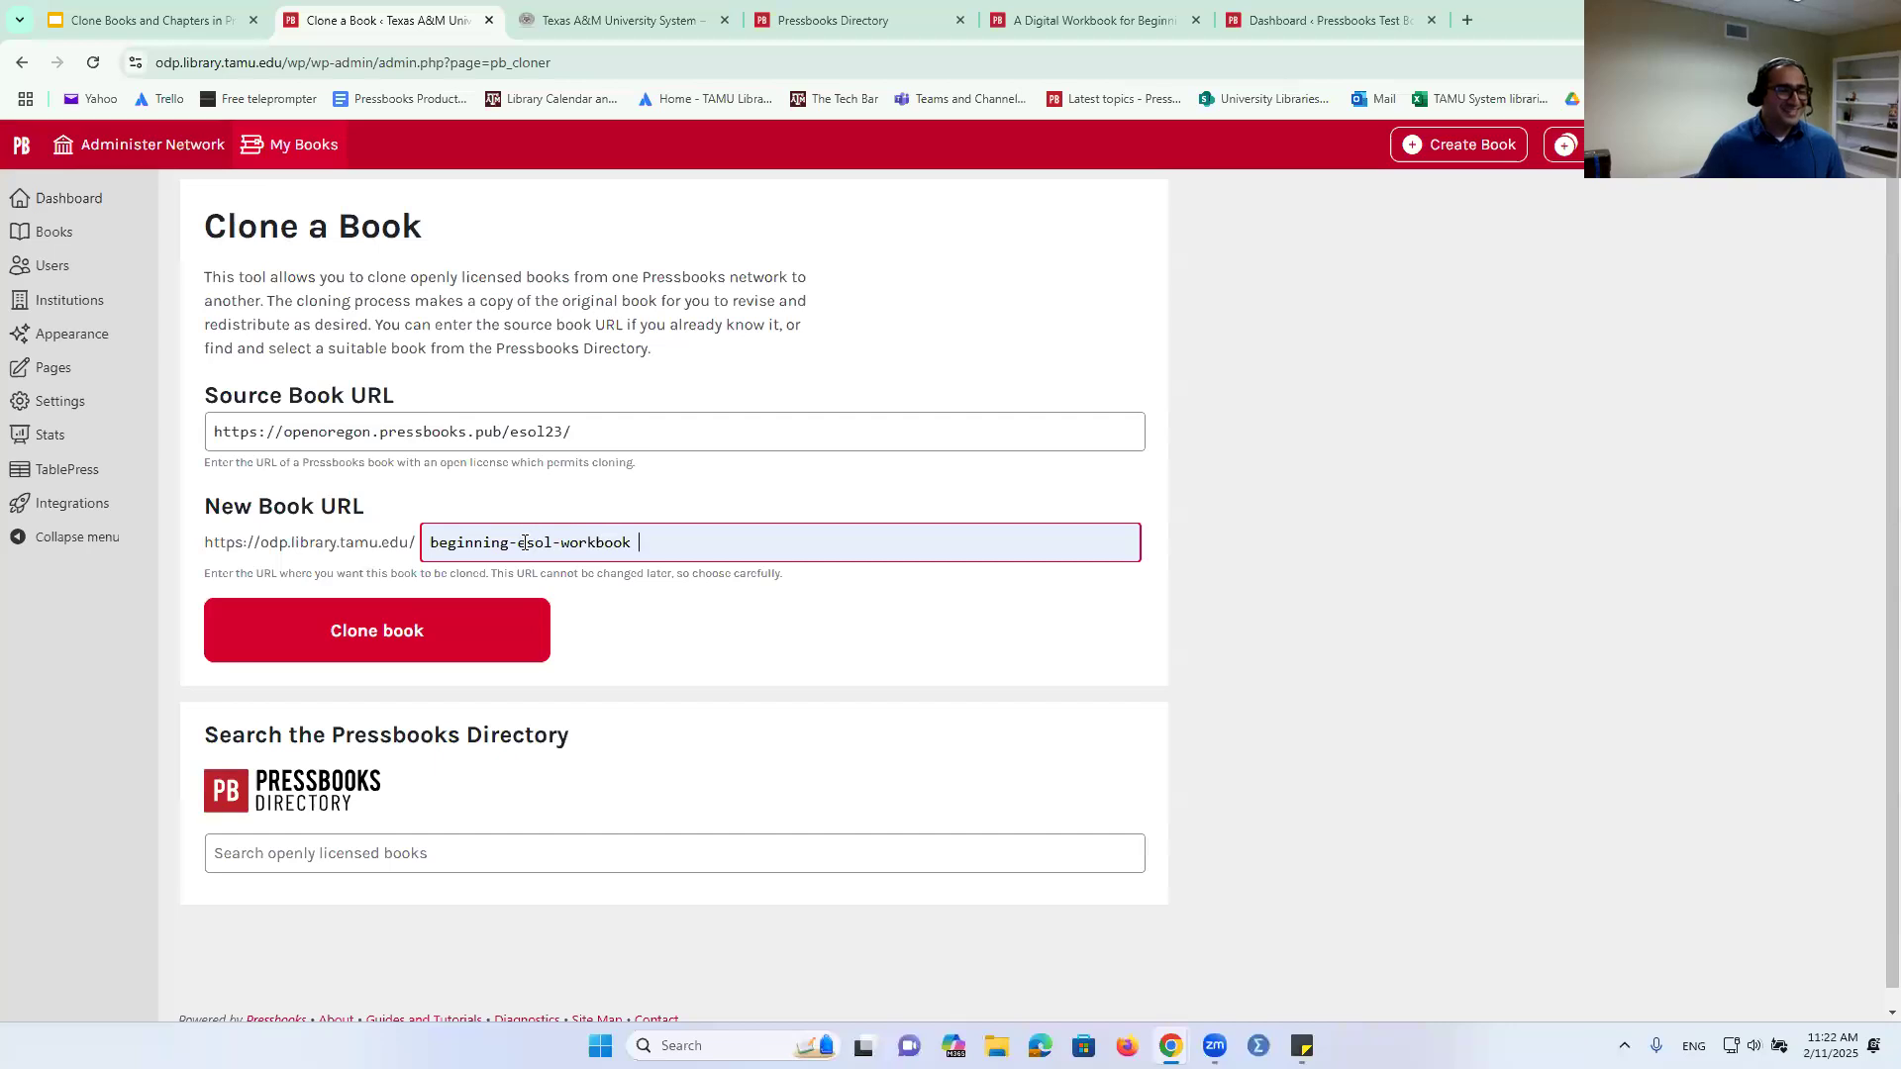
{"action": "left_click_drag", "start_coordinate": [453, 561], "coordinate": [407, 568]}
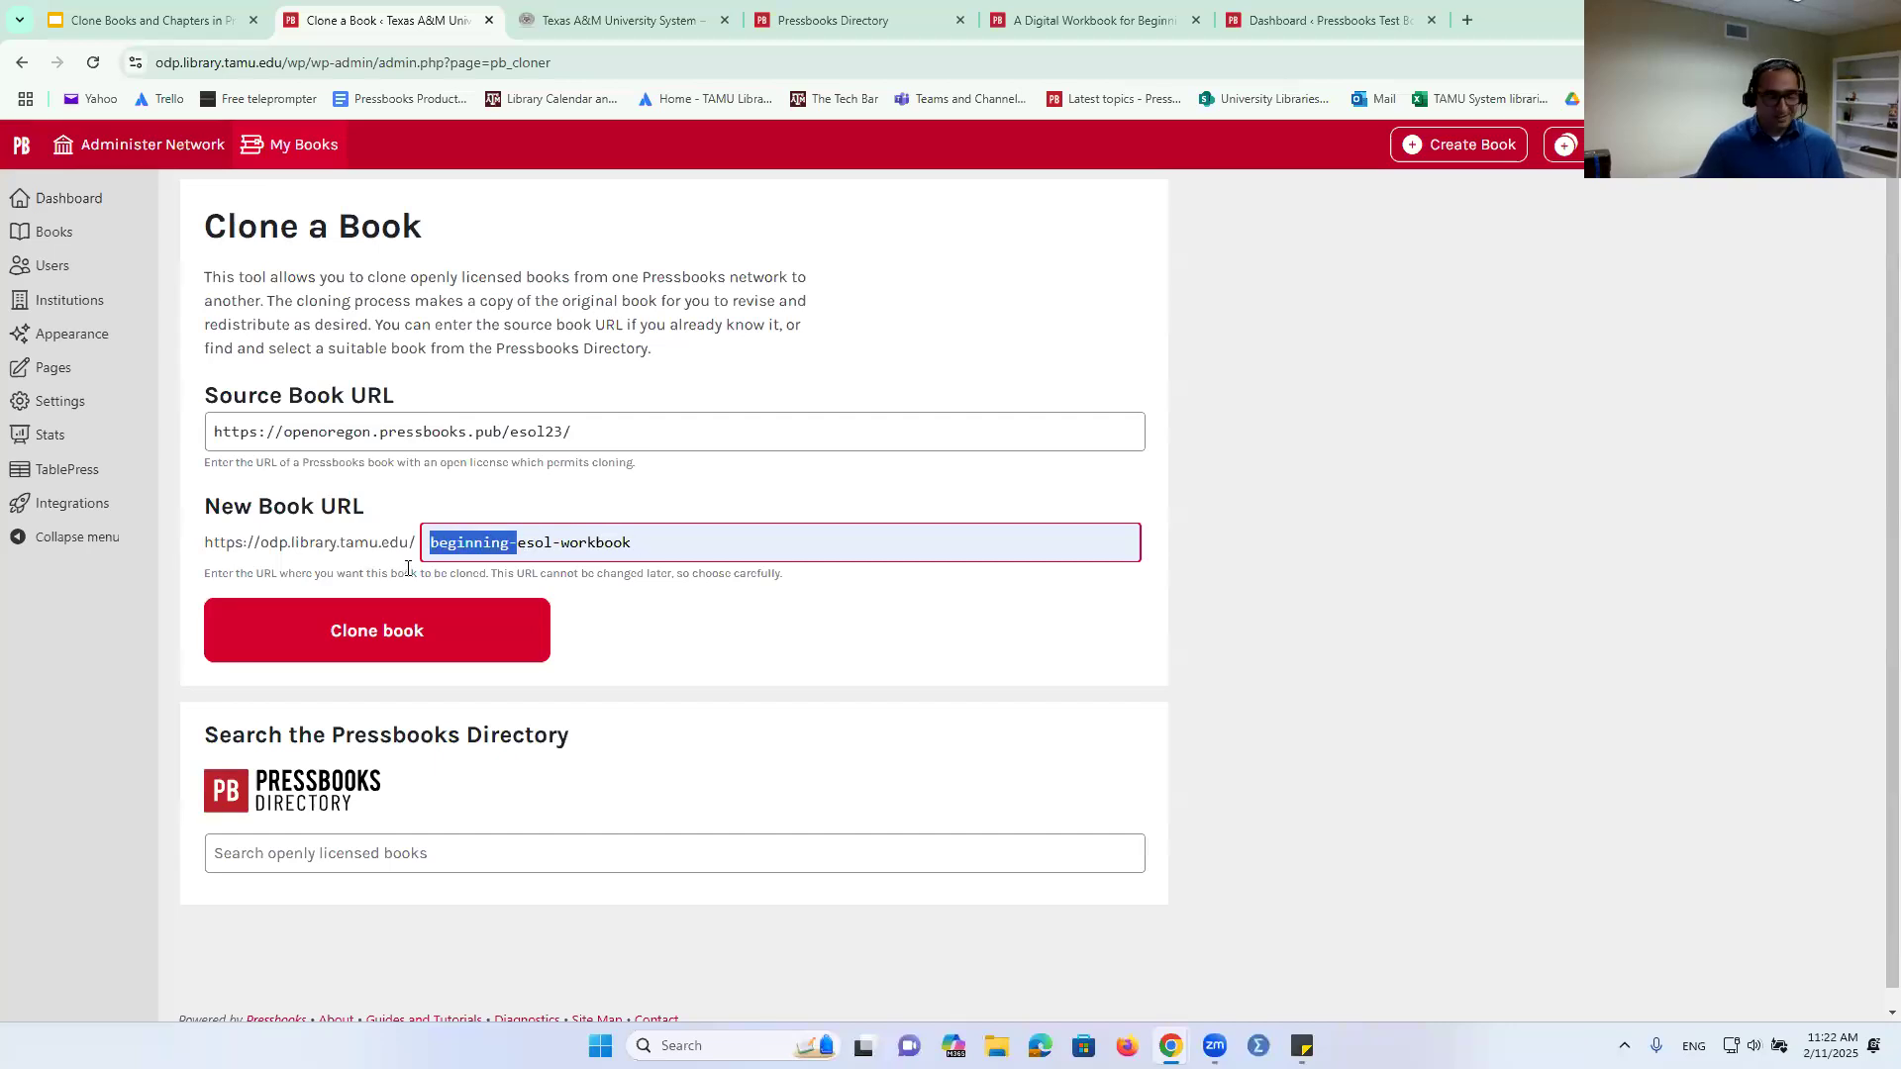
{"action": "key", "text": "BackSpace"}
{"action": "left_click", "coordinate": [477, 543]}
{"action": "key", "text": "BackSpace"}
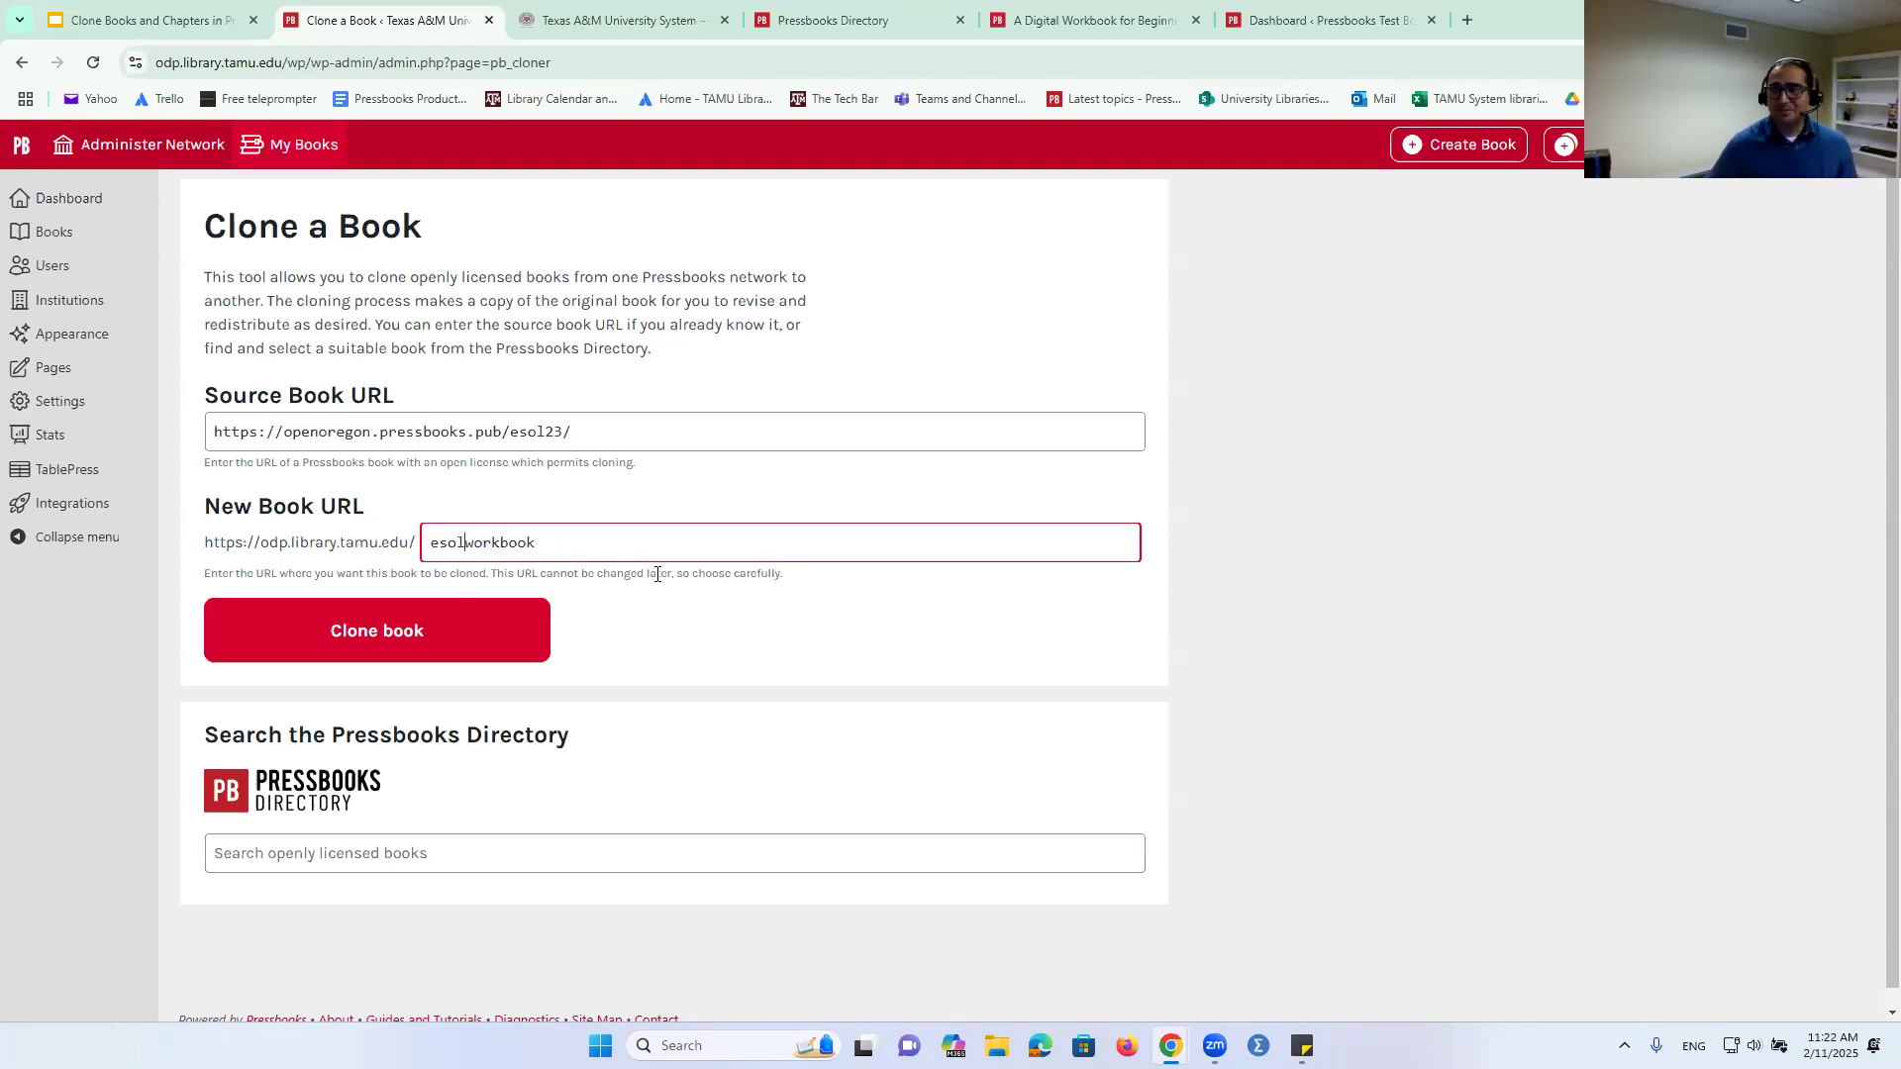
{"action": "left_click", "coordinate": [349, 650]}
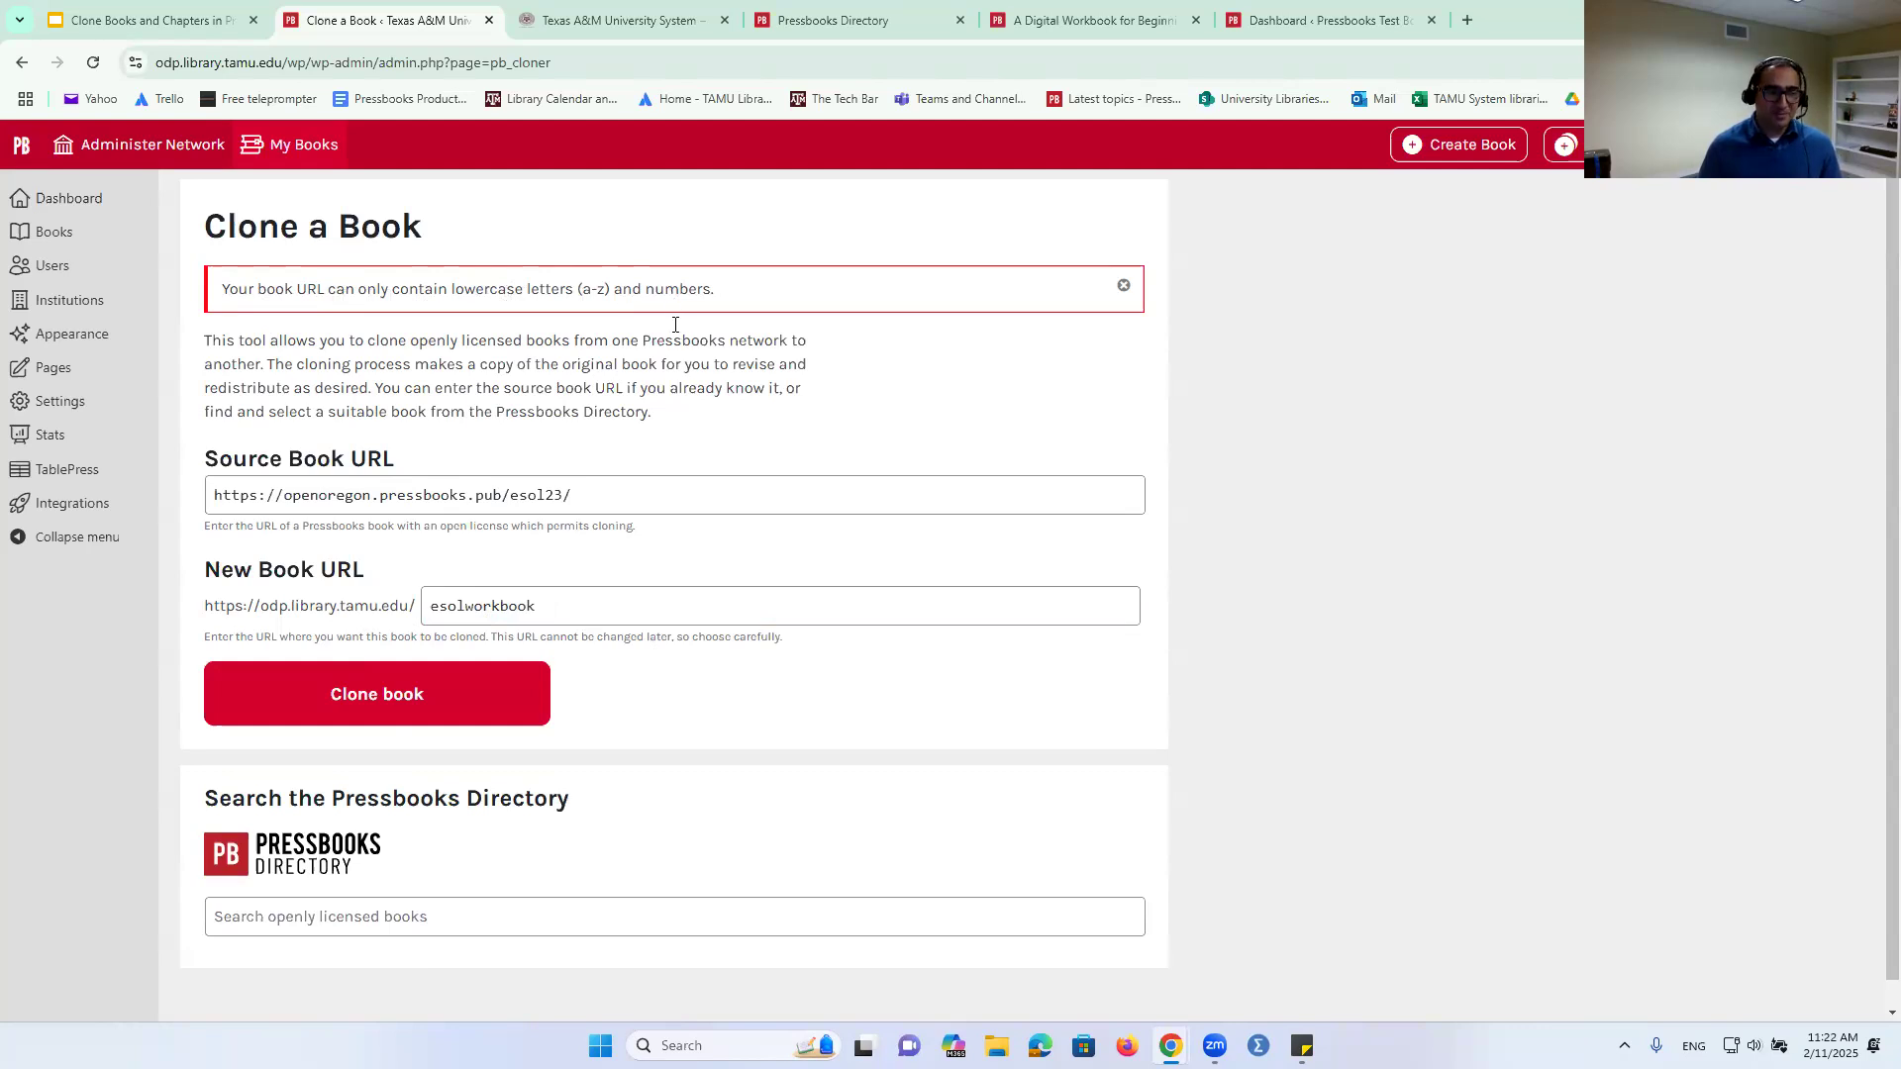
- Remove the trailing space from the new book URL esolworkbook and start cloning the book again
{"action": "left_click", "coordinate": [610, 609]}
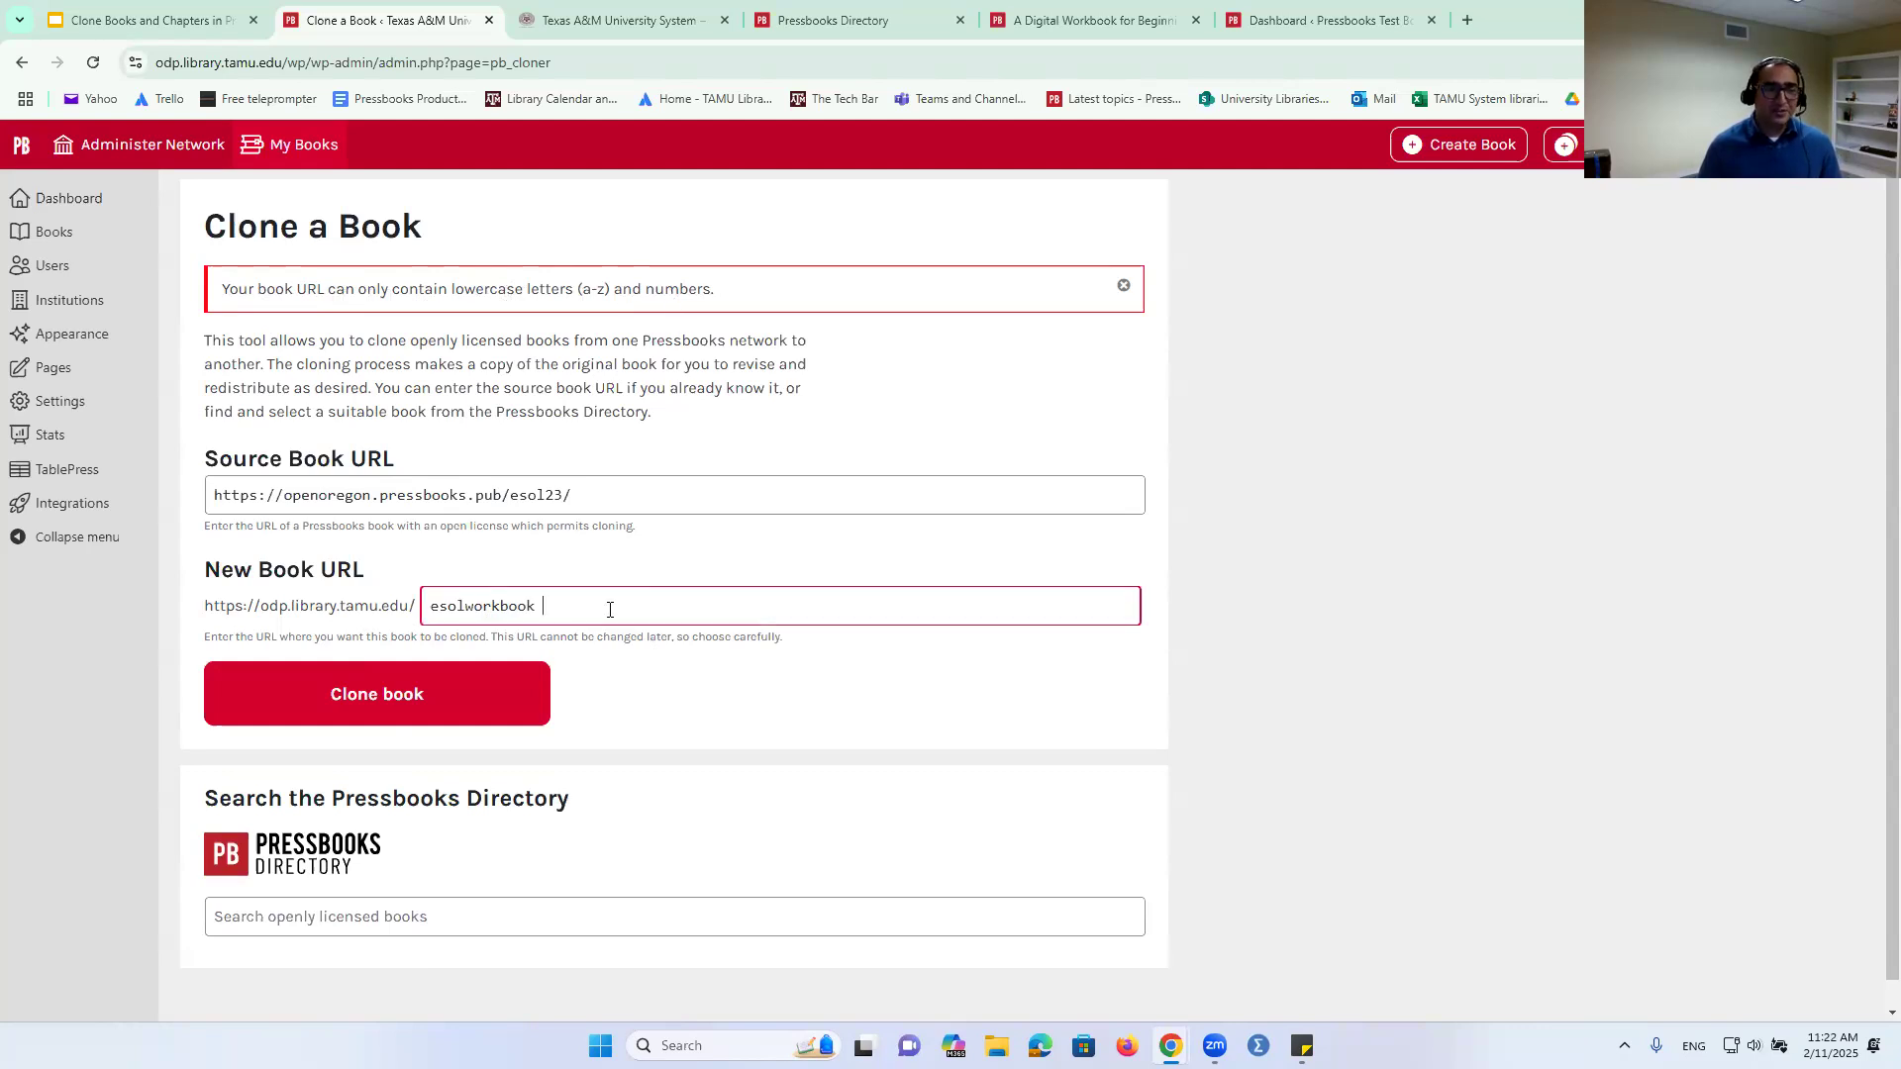
{"action": "double_click", "coordinate": [542, 605]}
{"action": "double_click", "coordinate": [542, 606]}
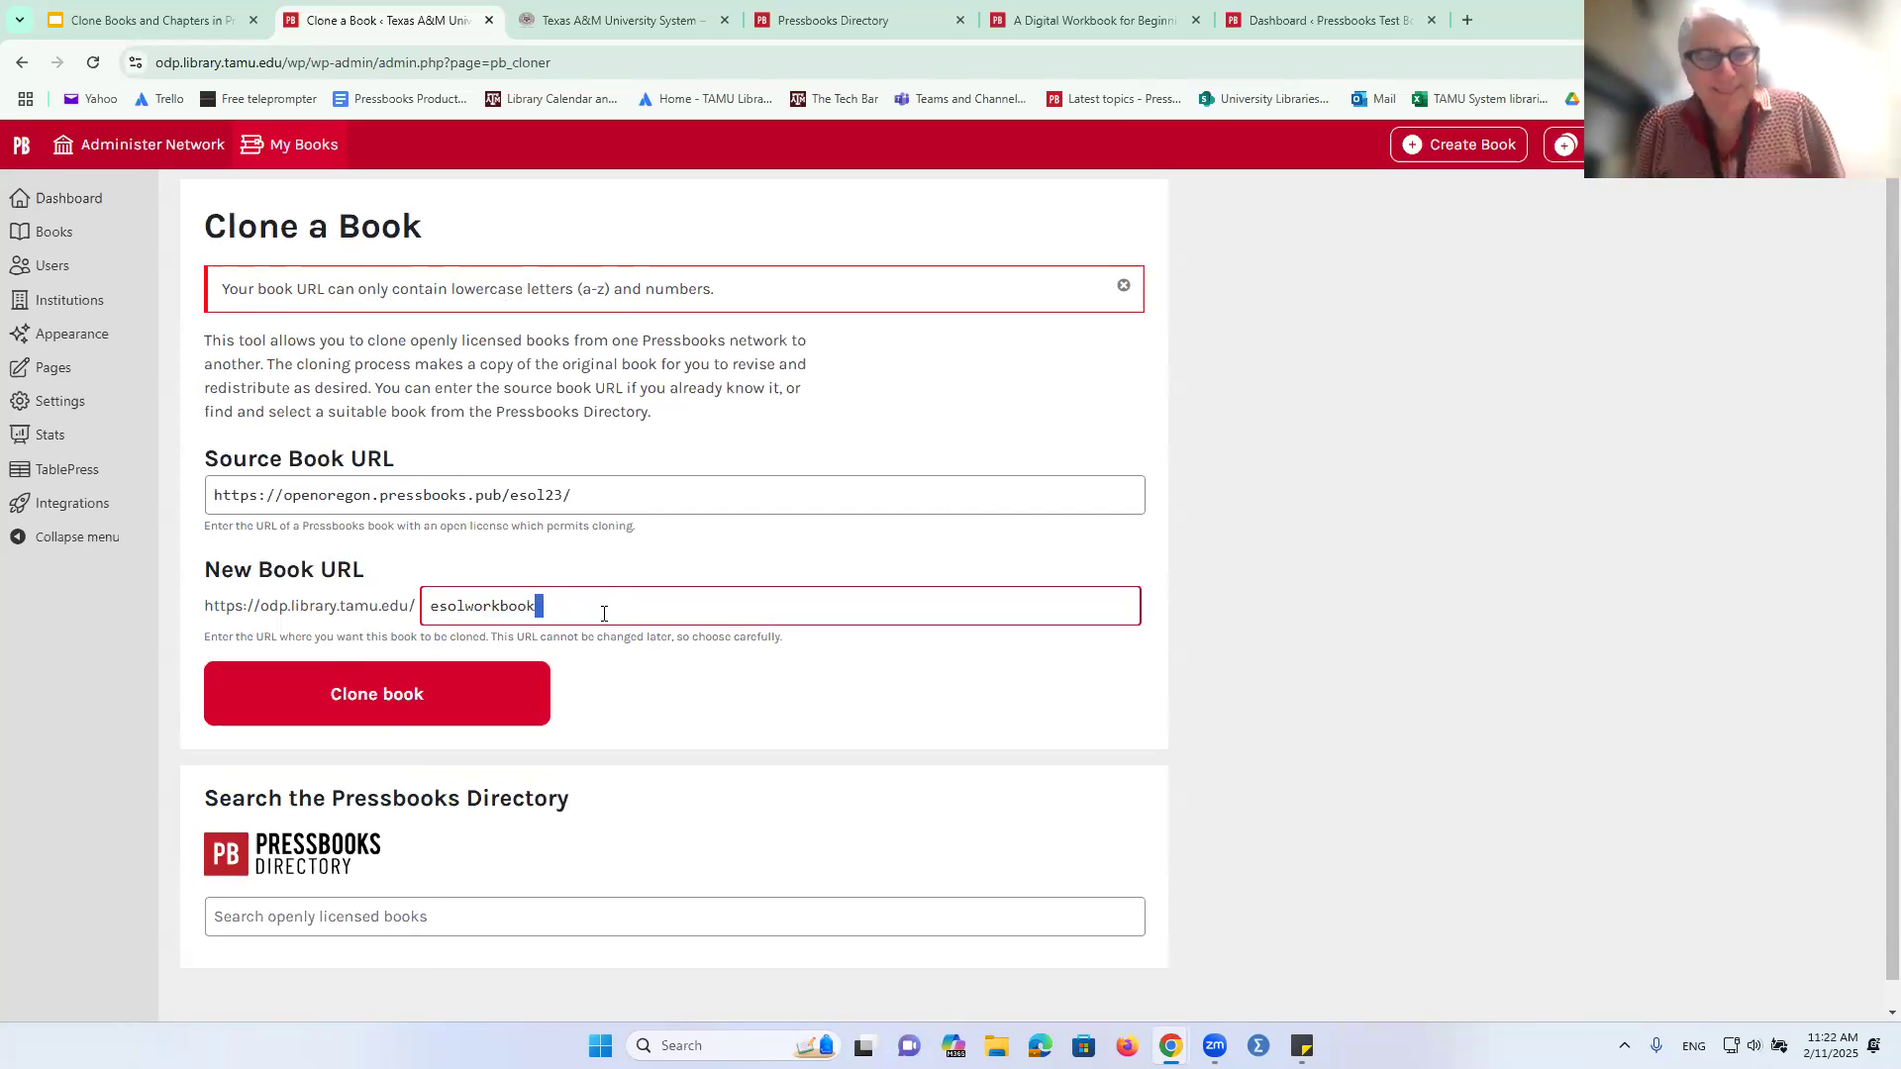
{"action": "key", "text": "BackSpace"}
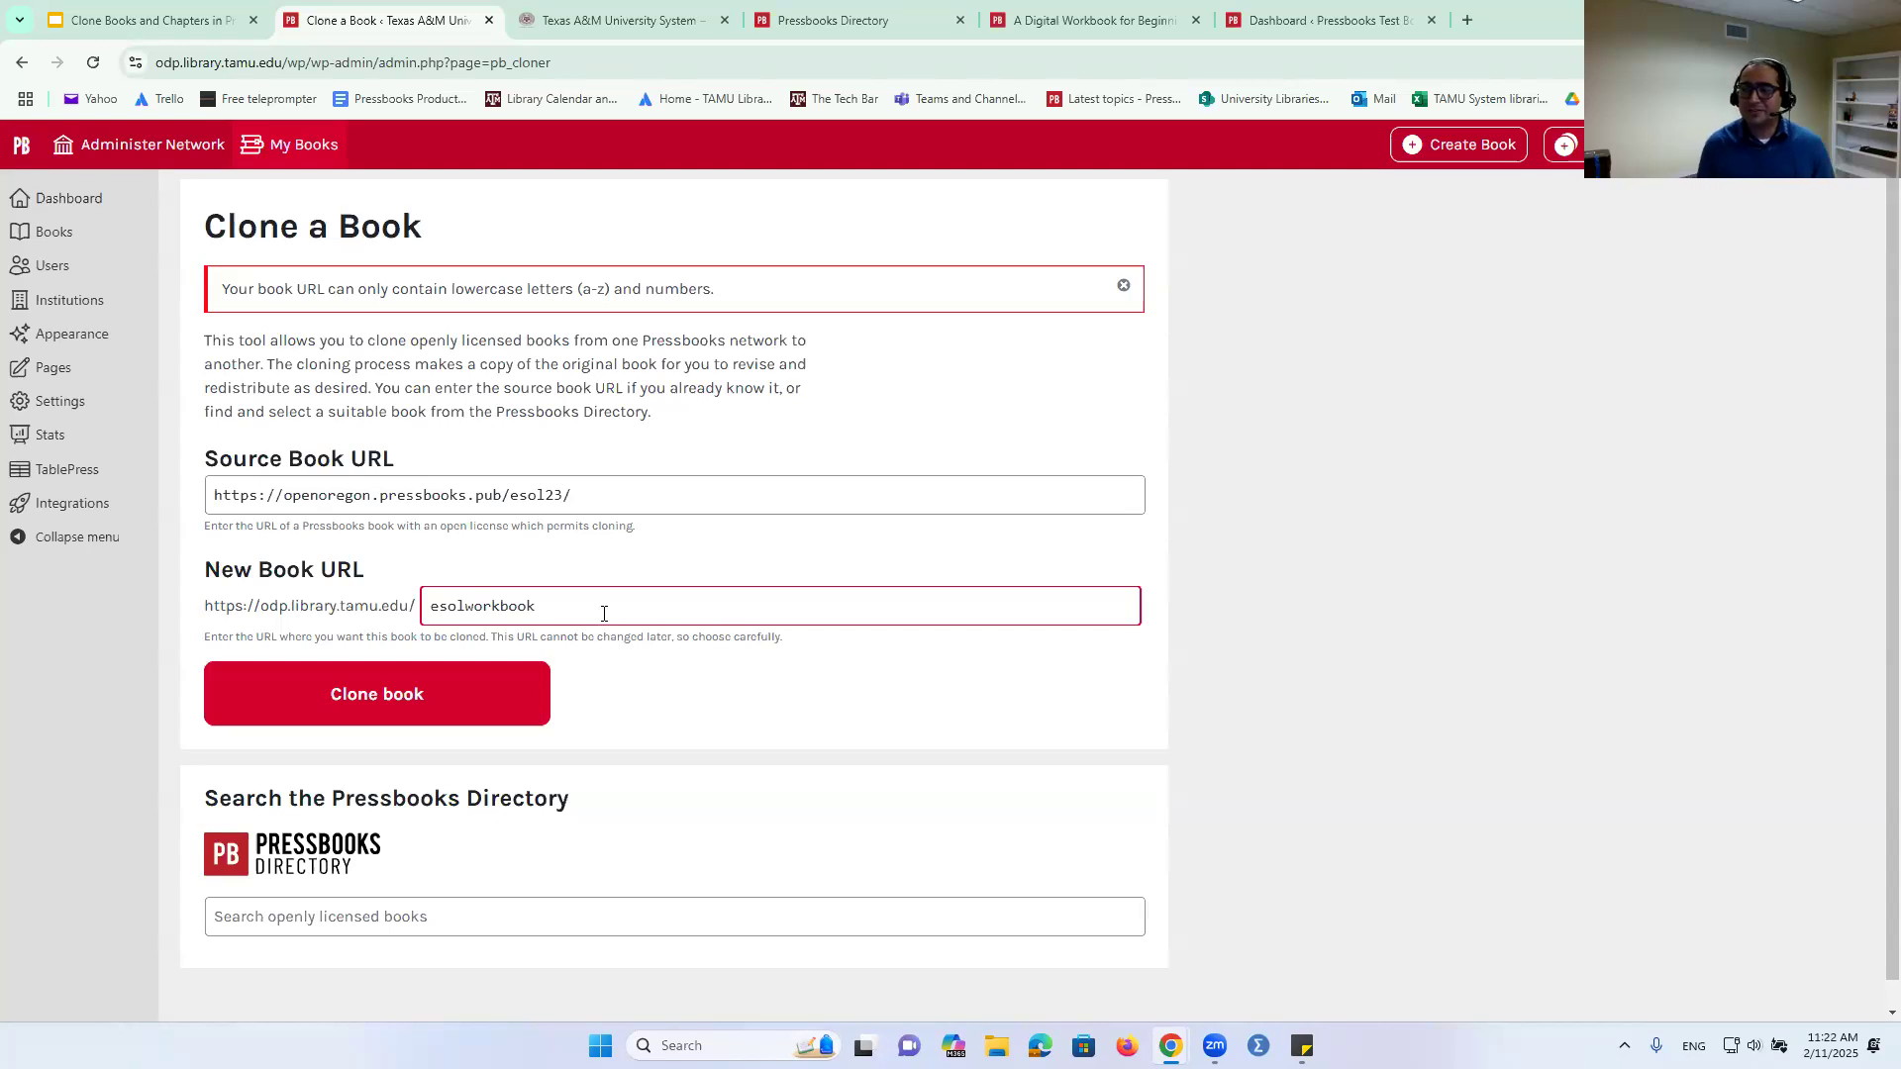
{"action": "key", "text": "BackSpace"}
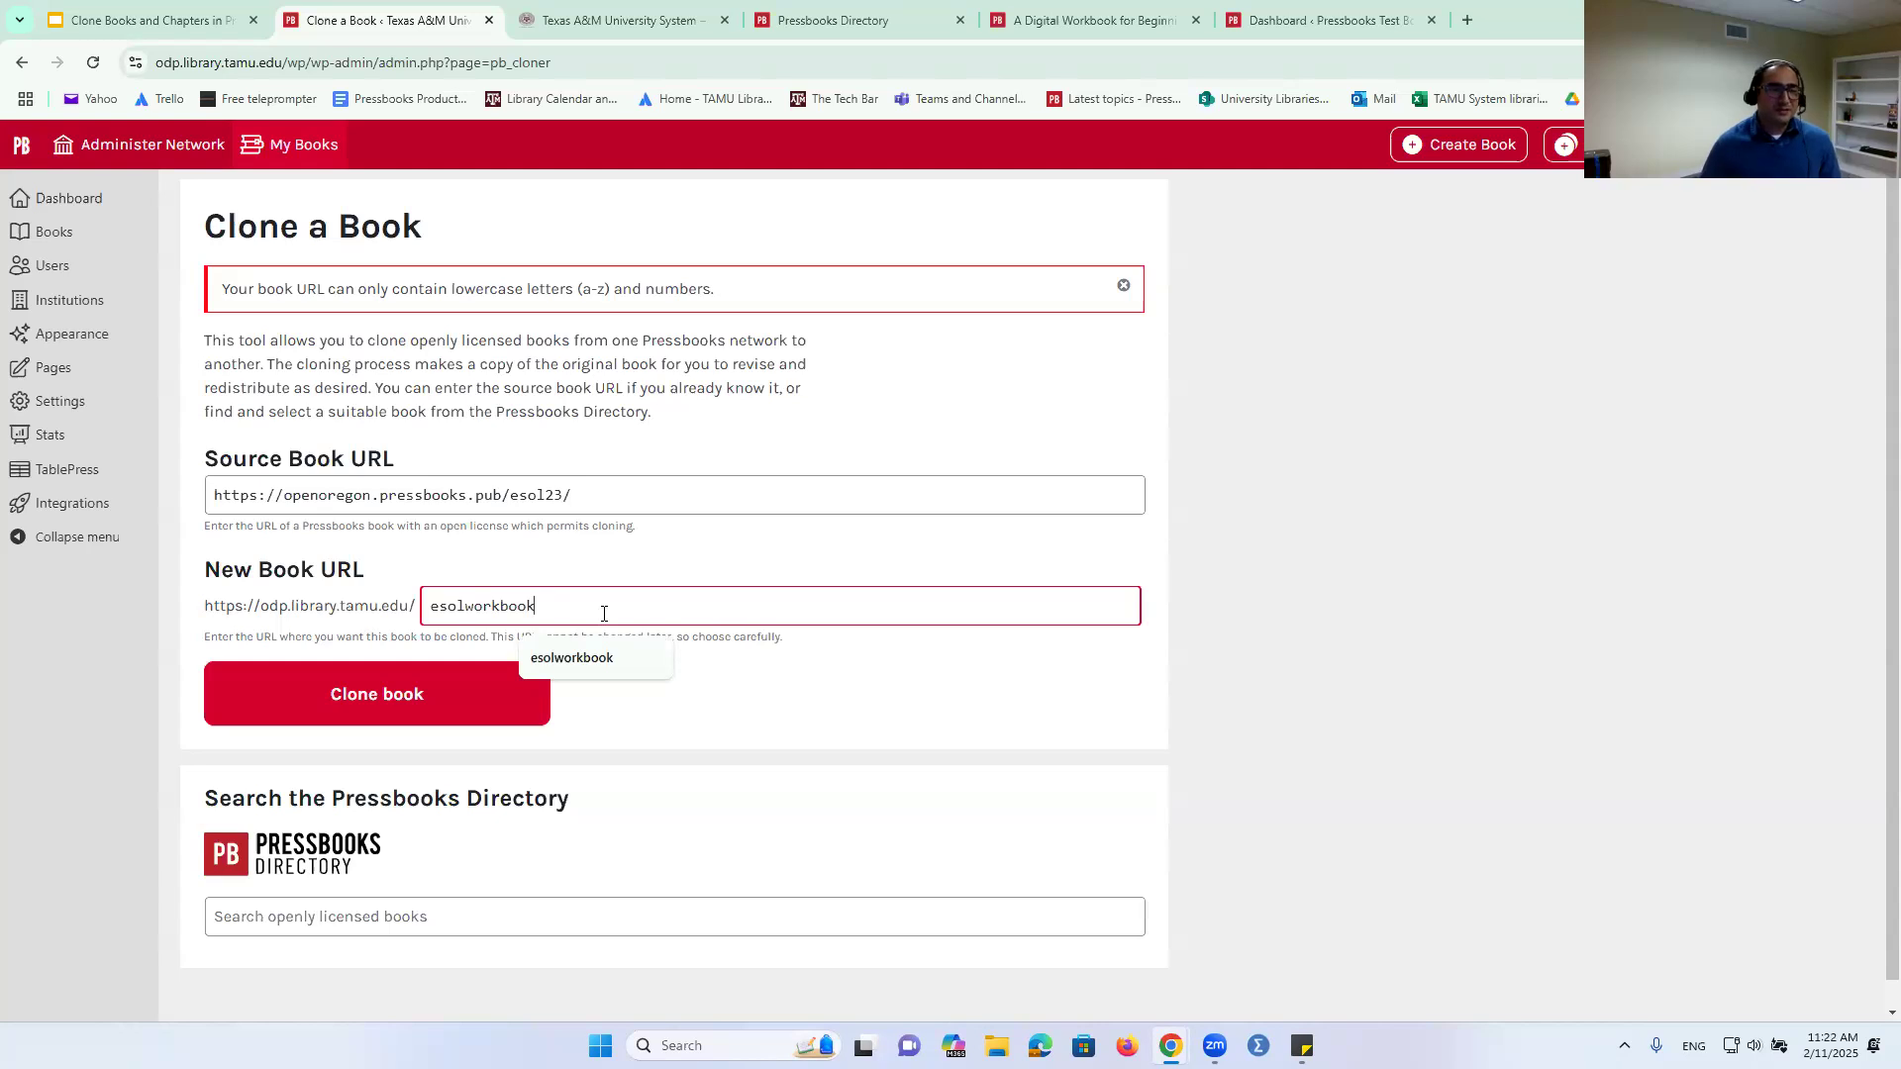
{"action": "left_click", "coordinate": [436, 713]}
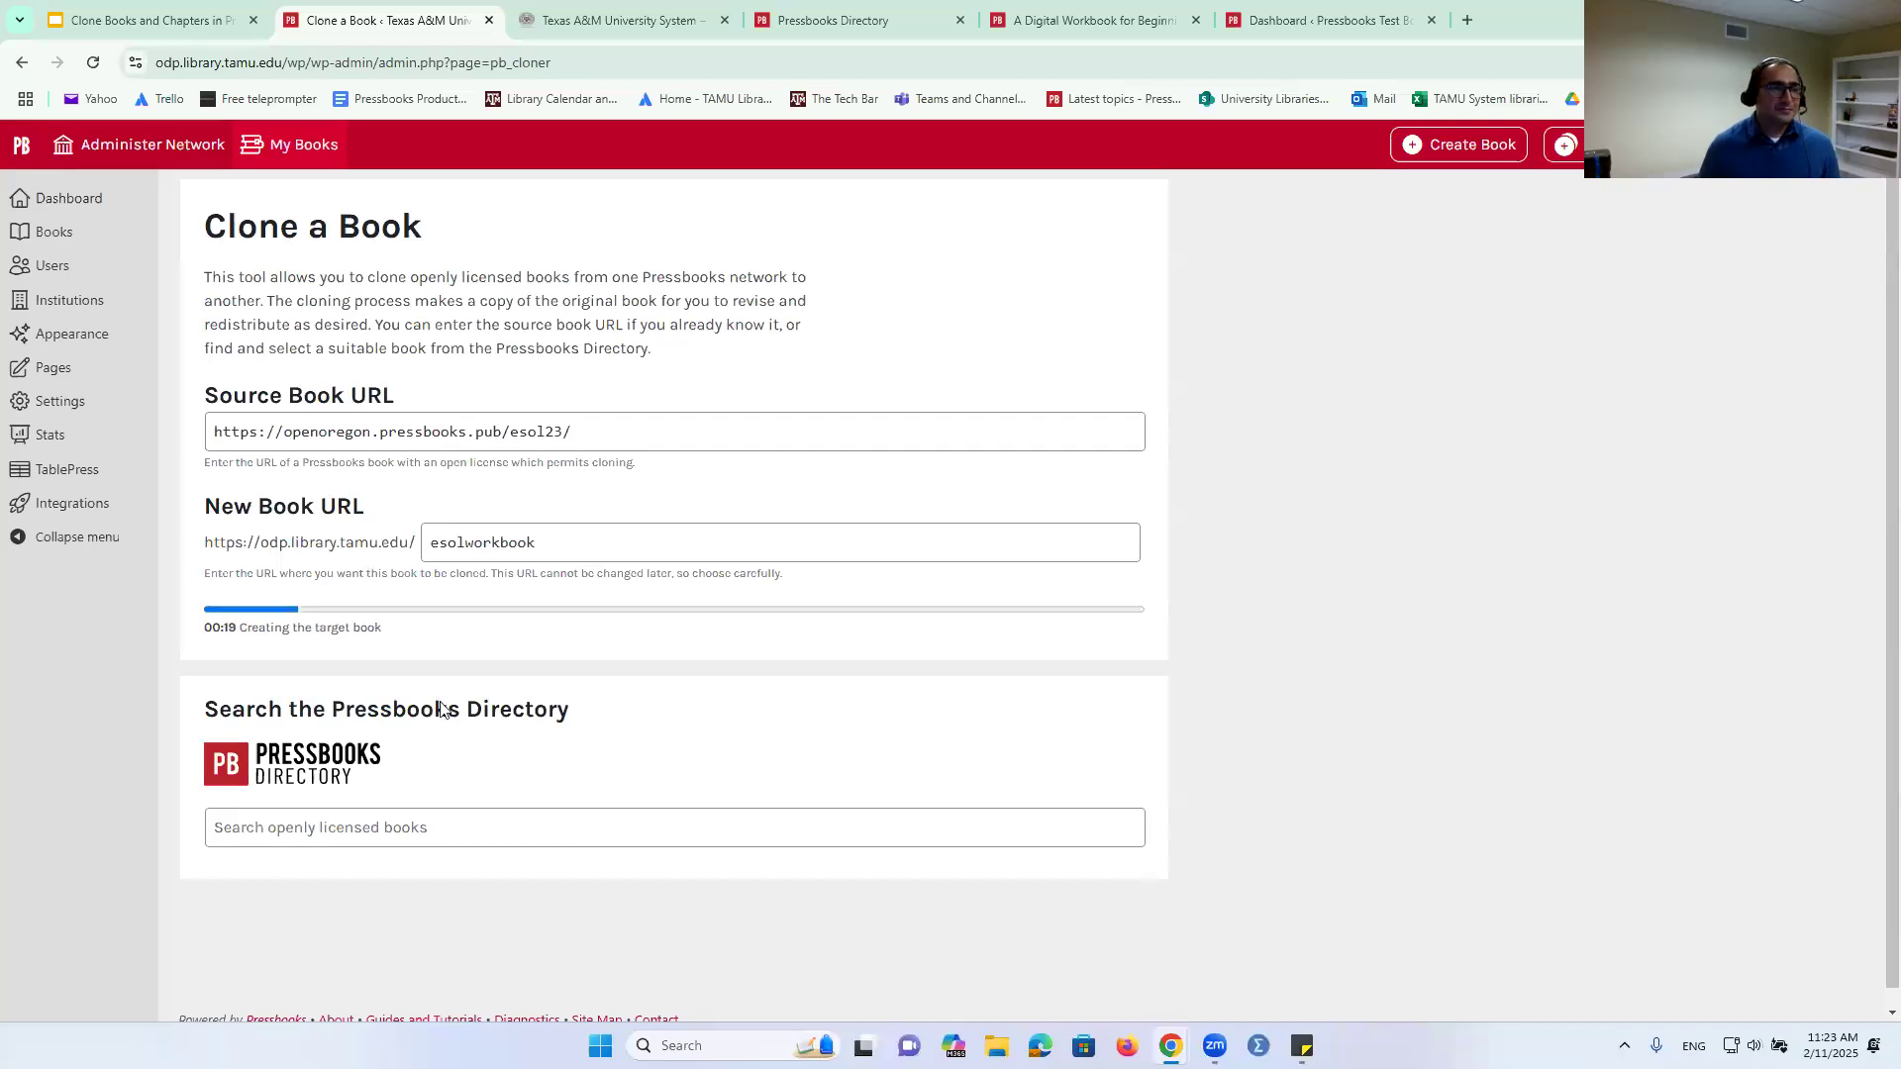
- Open content import for Pressbooks Test Book, with type Pressbooks/WordPress XML (.wxr or .xml) and Import from URL as source
{"action": "left_click", "coordinate": [1064, 7]}
{"action": "left_click", "coordinate": [1255, 7]}
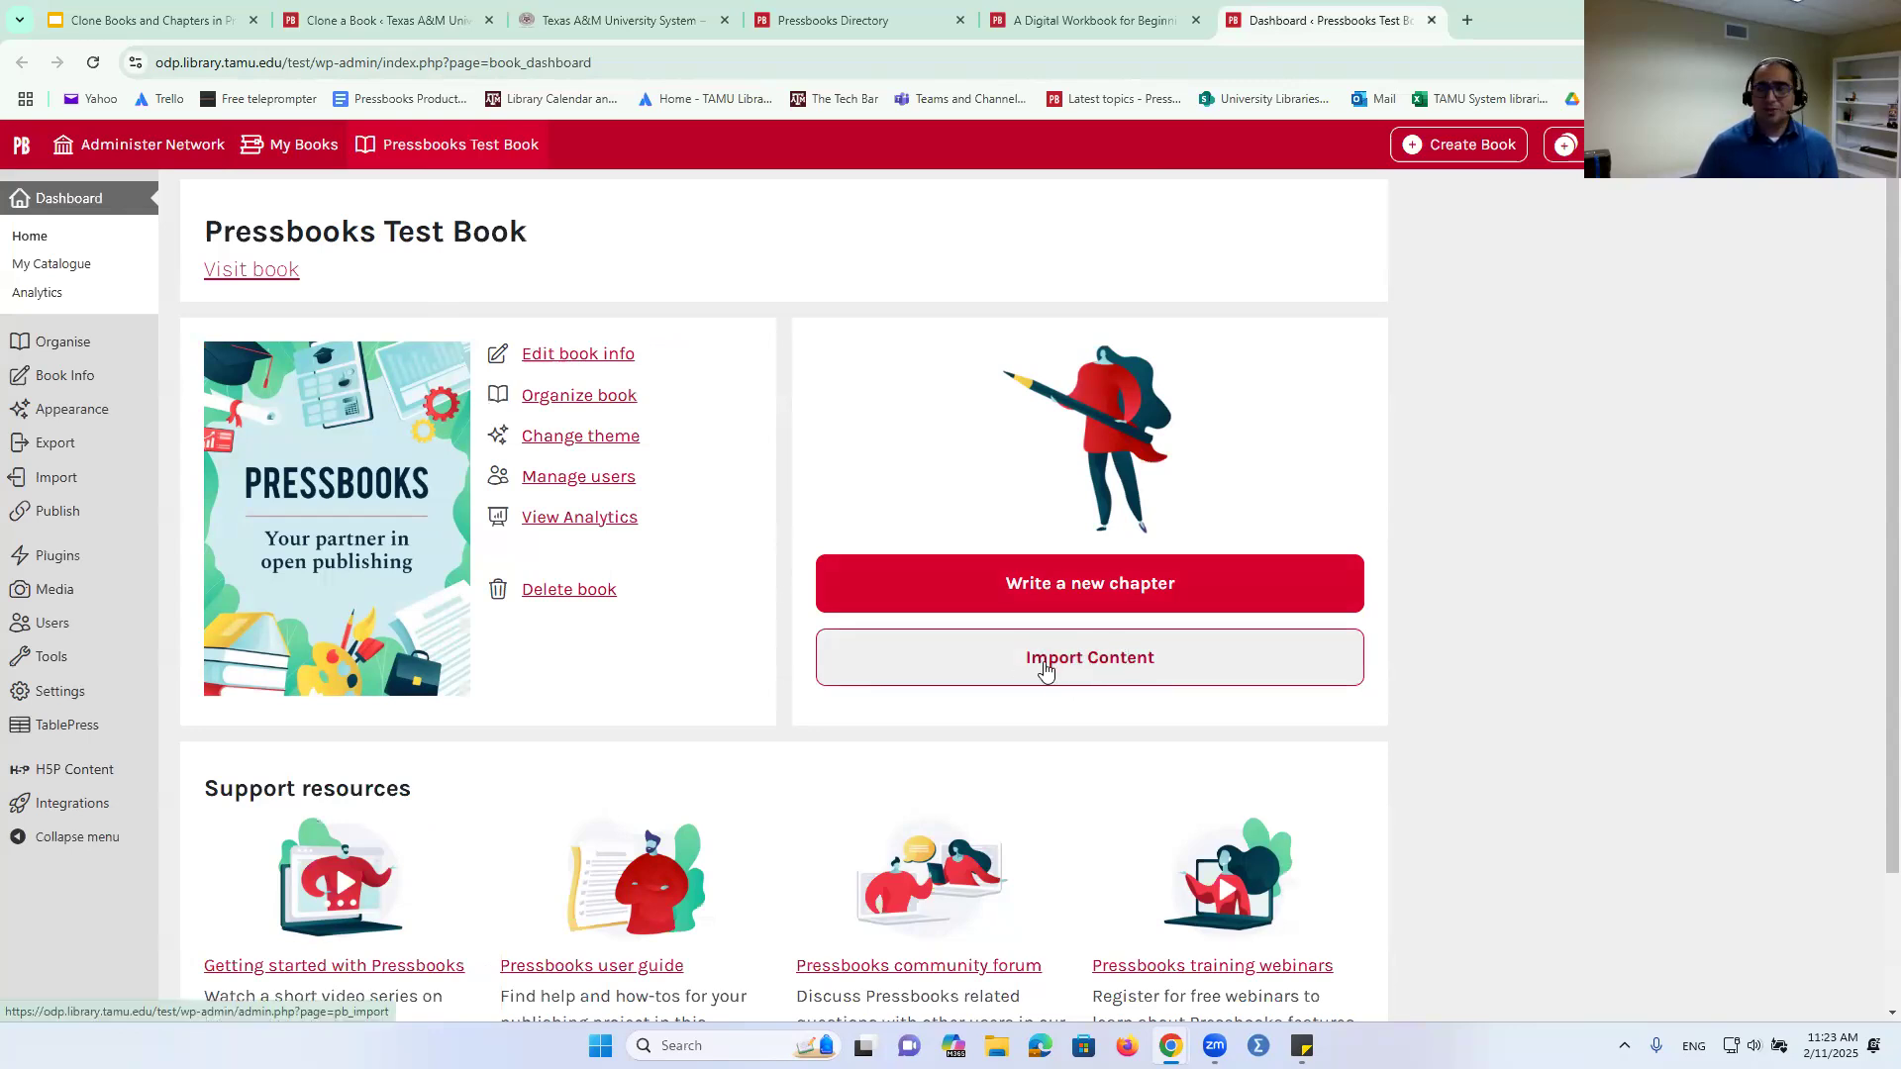
{"action": "left_click", "coordinate": [1046, 670]}
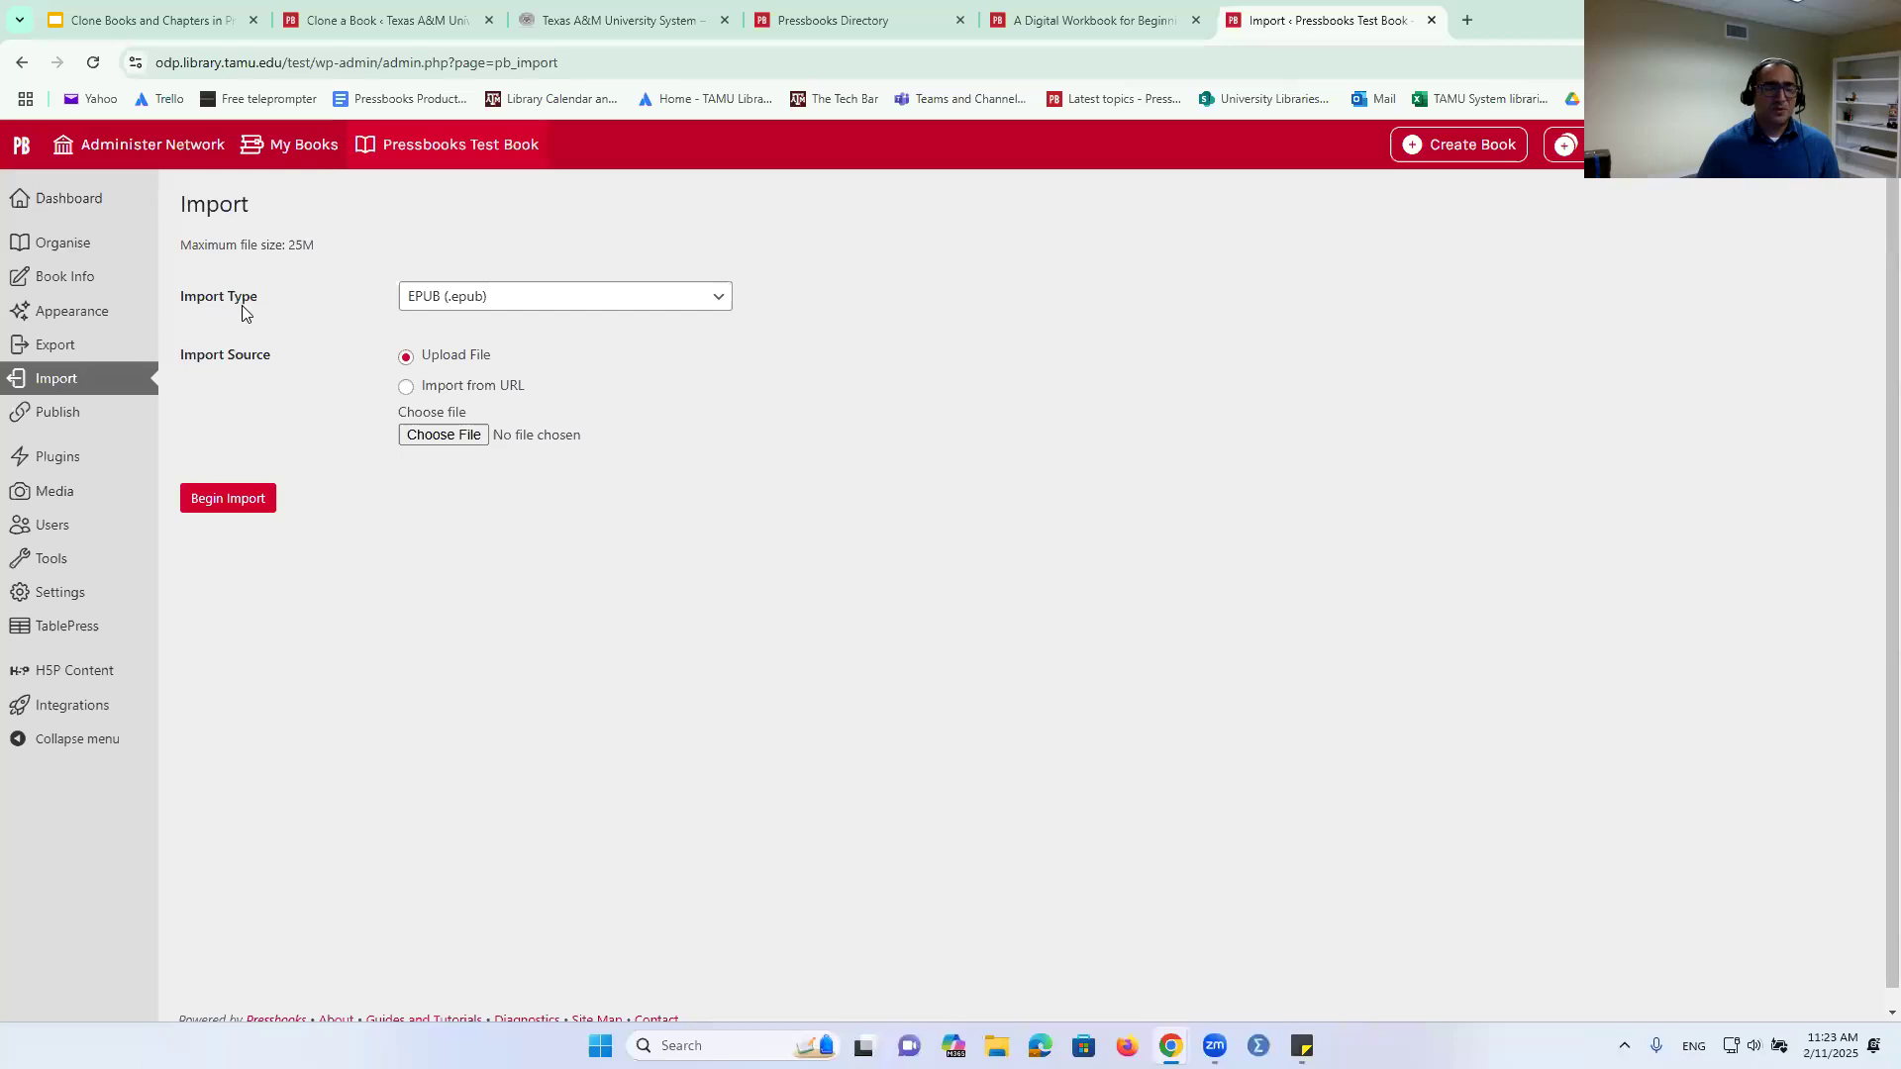
{"action": "left_click", "coordinate": [559, 300]}
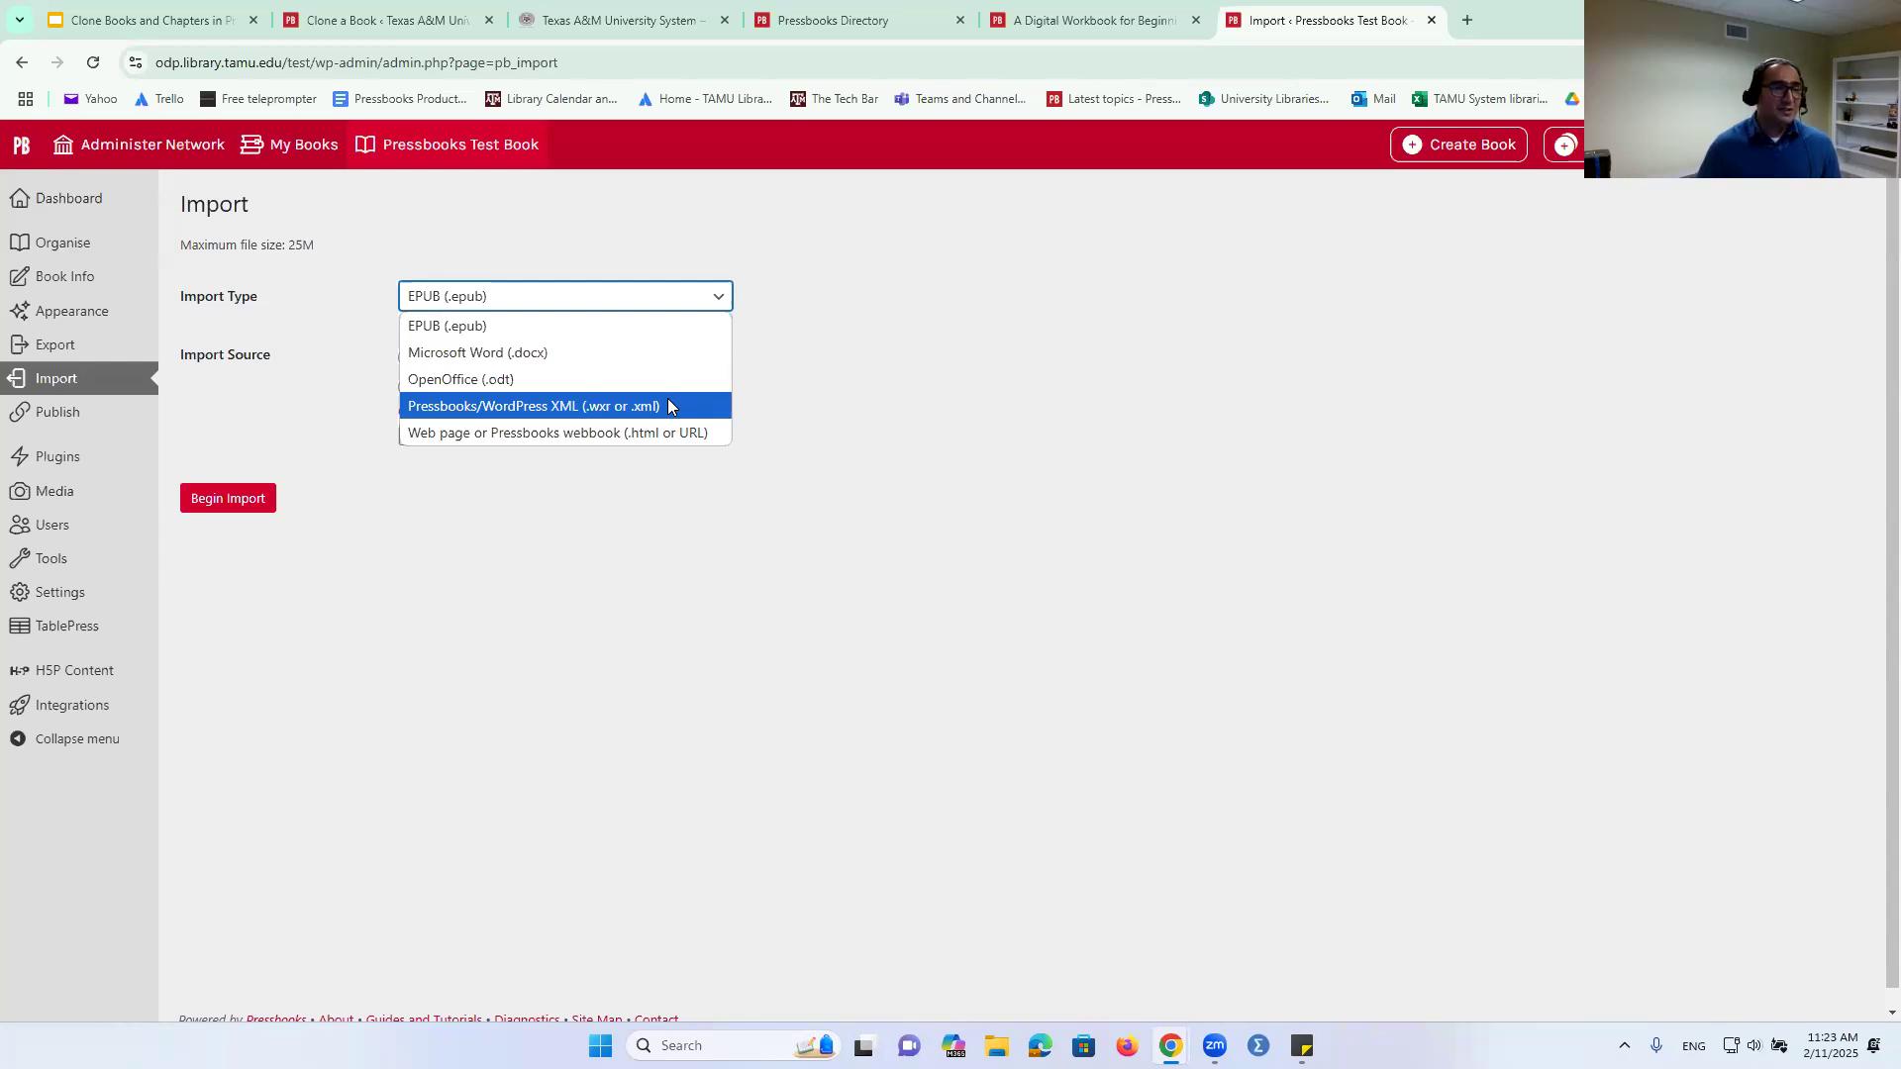
{"action": "left_click", "coordinate": [551, 410]}
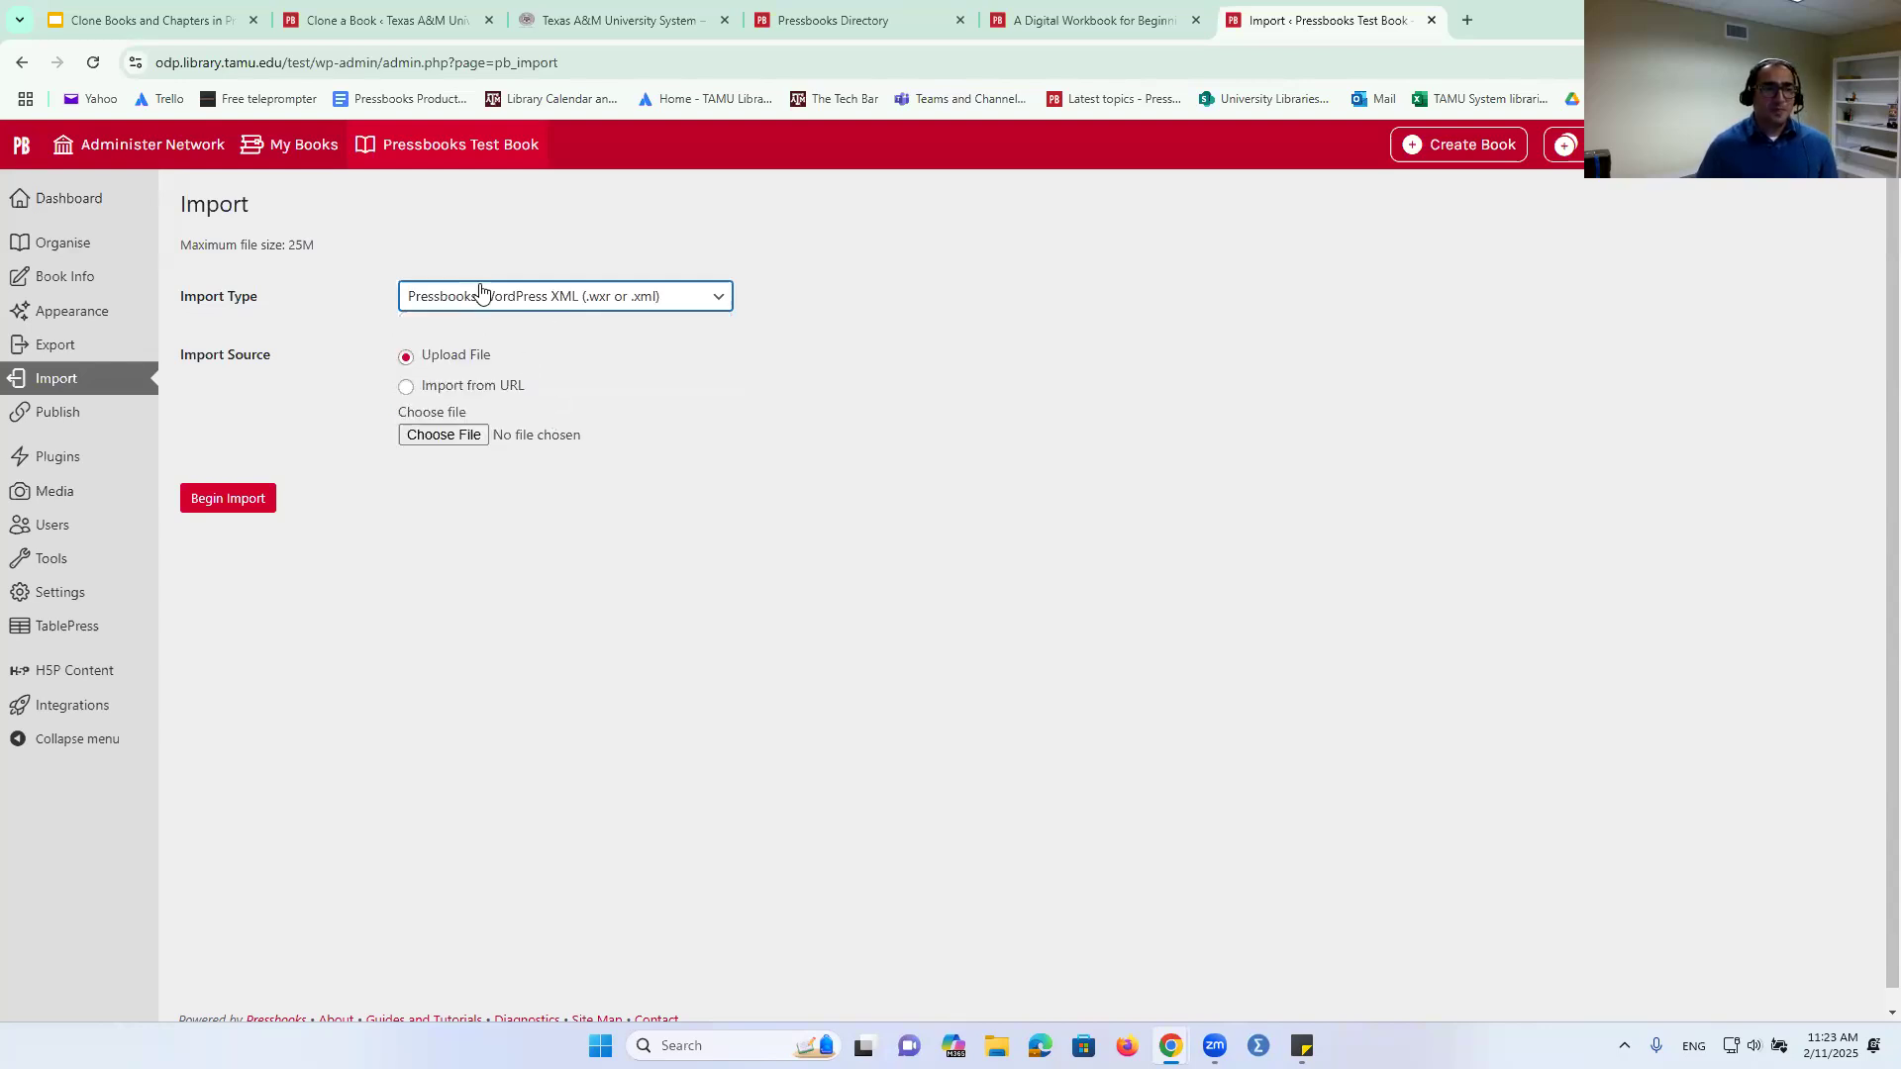
{"action": "left_click", "coordinate": [472, 385]}
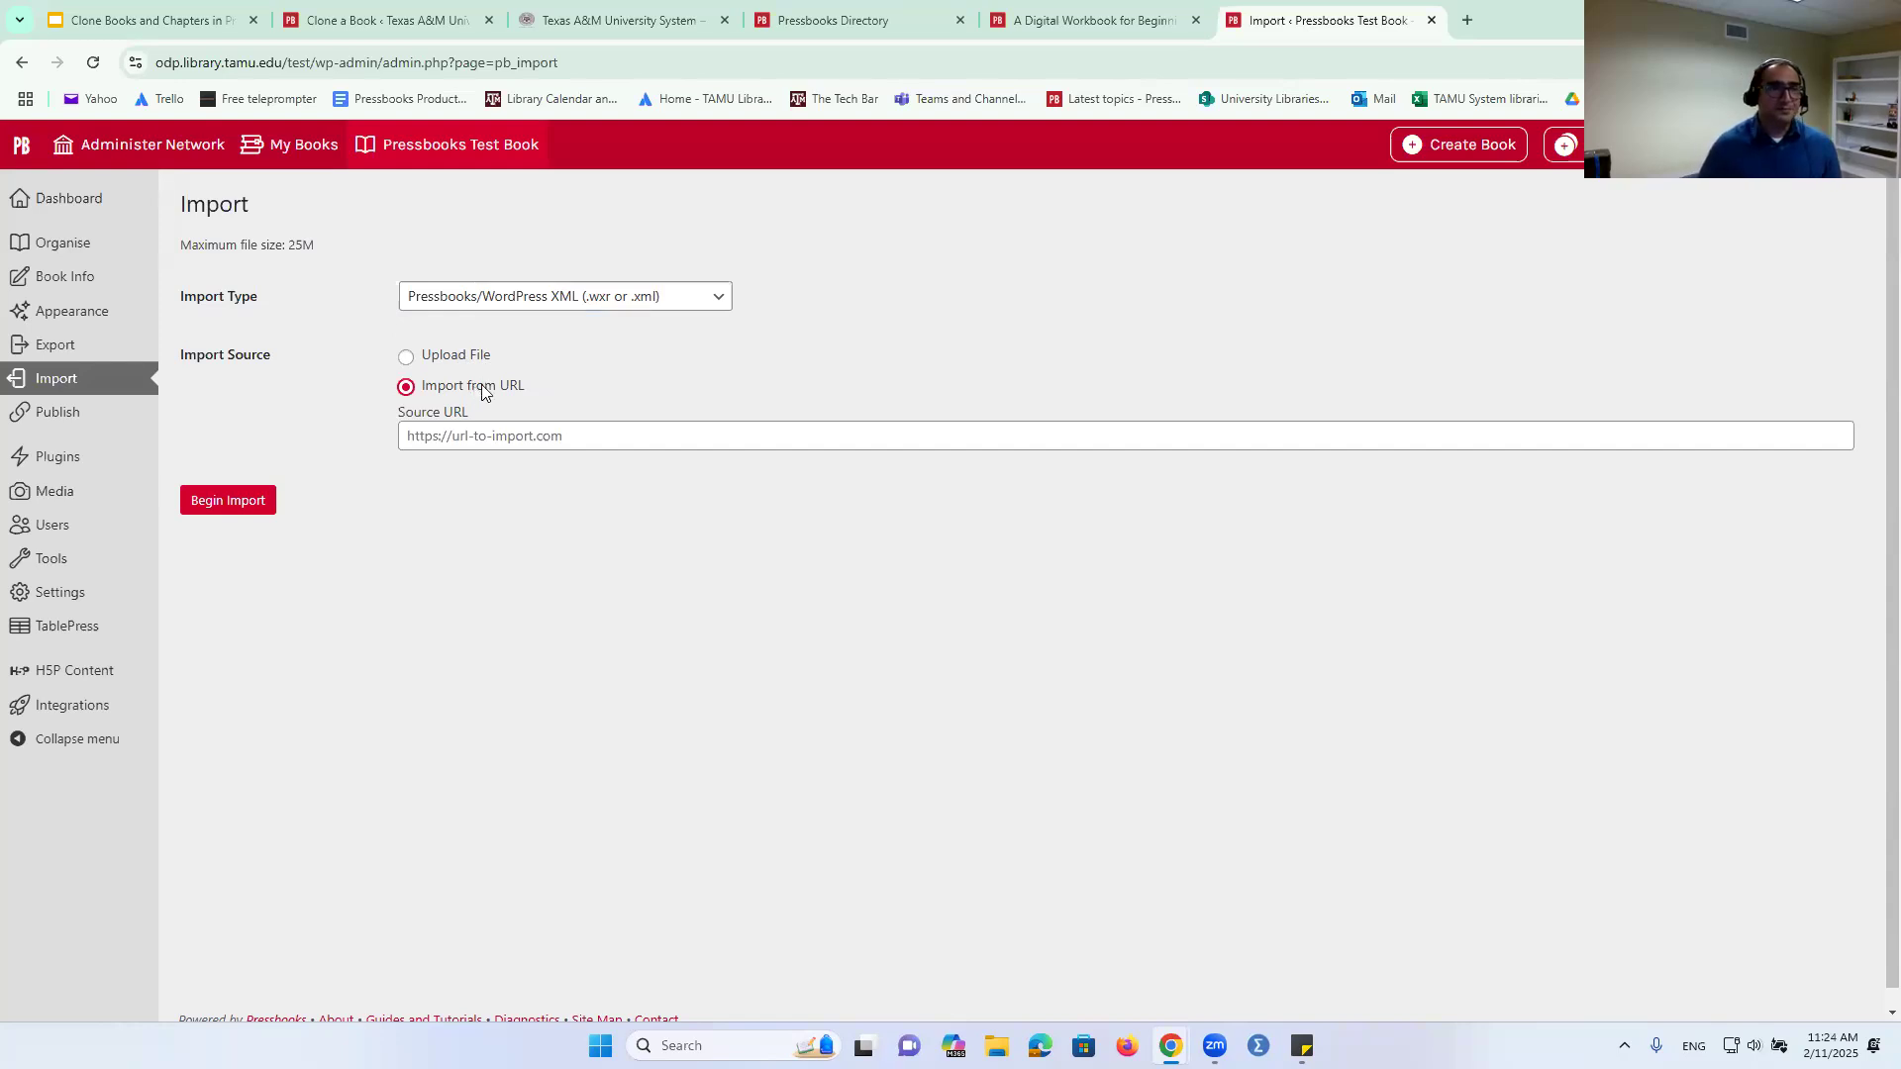
- Copy the web address of A Digital Workbook for Beginning ESOL and return to the test book's import page
{"action": "left_click", "coordinate": [910, 10]}
{"action": "left_click", "coordinate": [1146, 346]}
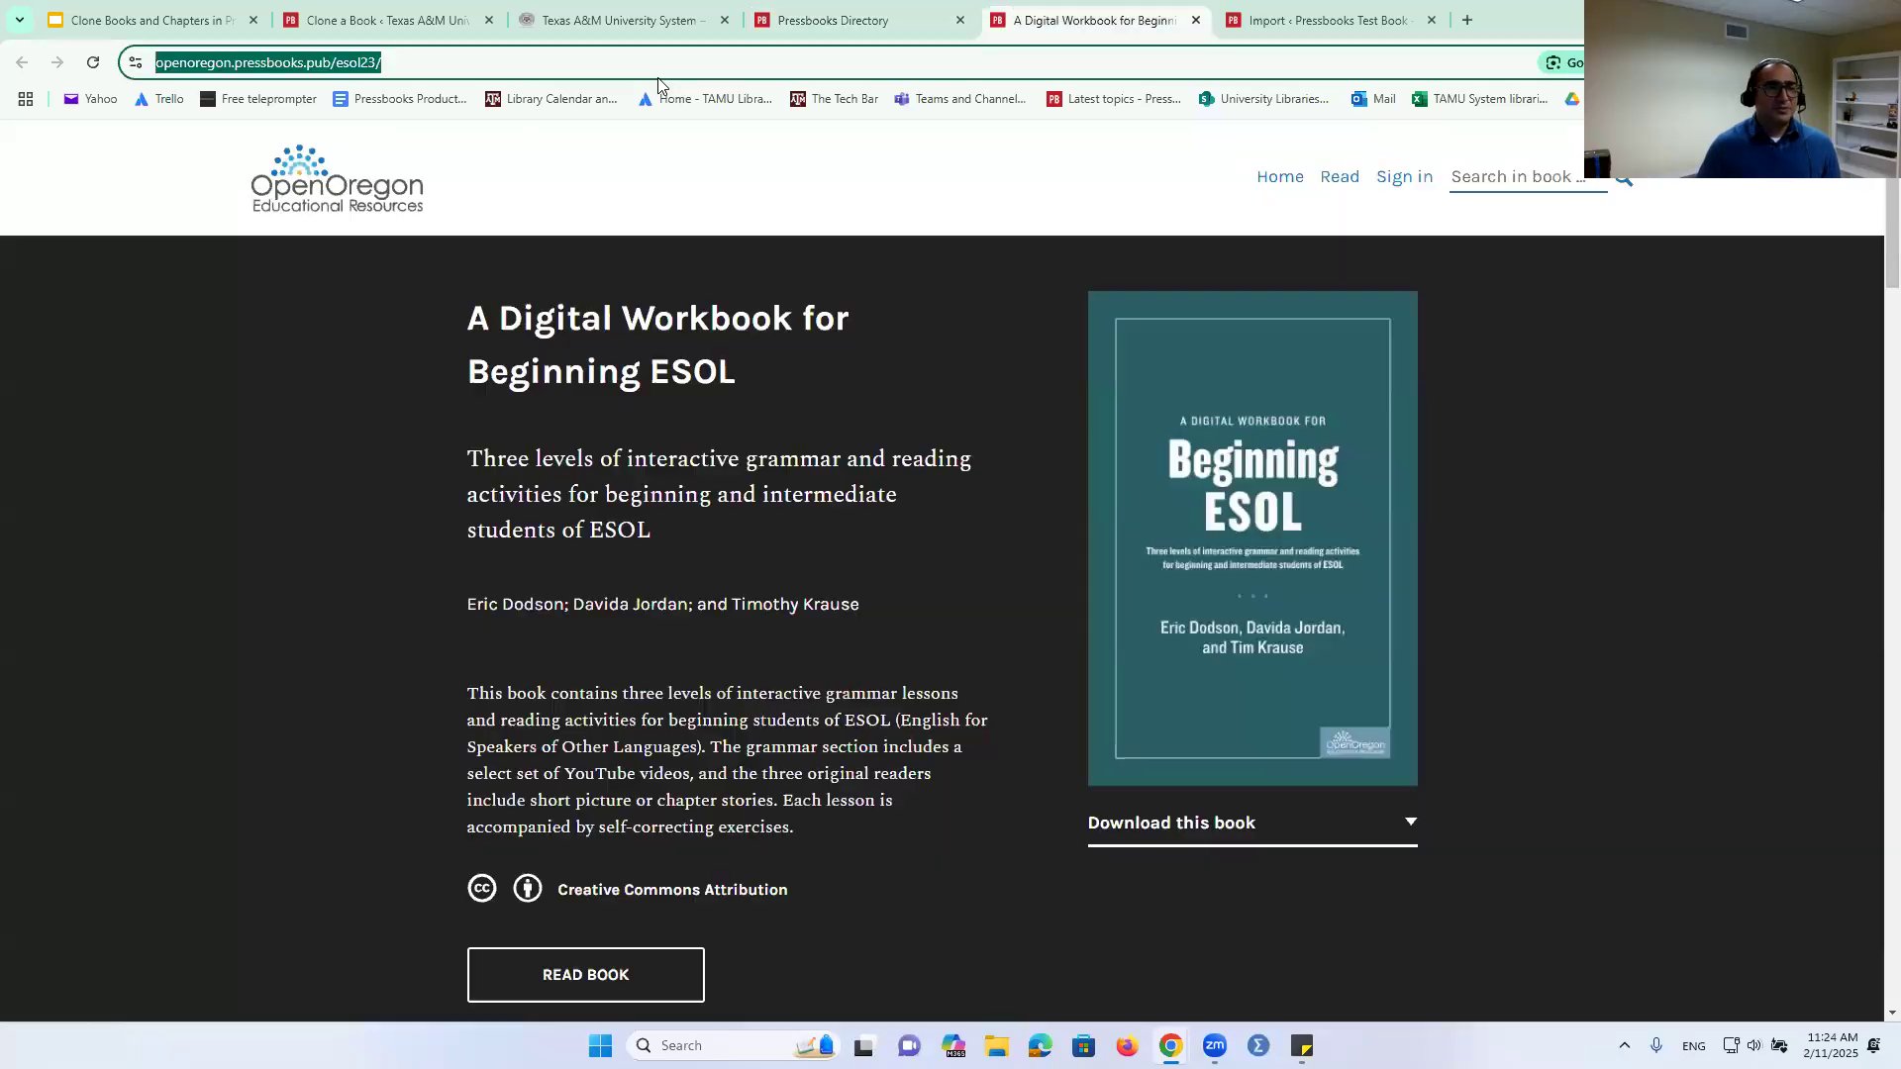
{"action": "left_click", "coordinate": [651, 63]}
{"action": "key", "text": "ctrl+c"}
{"action": "right_click", "coordinate": [651, 65]}
{"action": "left_click", "coordinate": [1317, 20]}
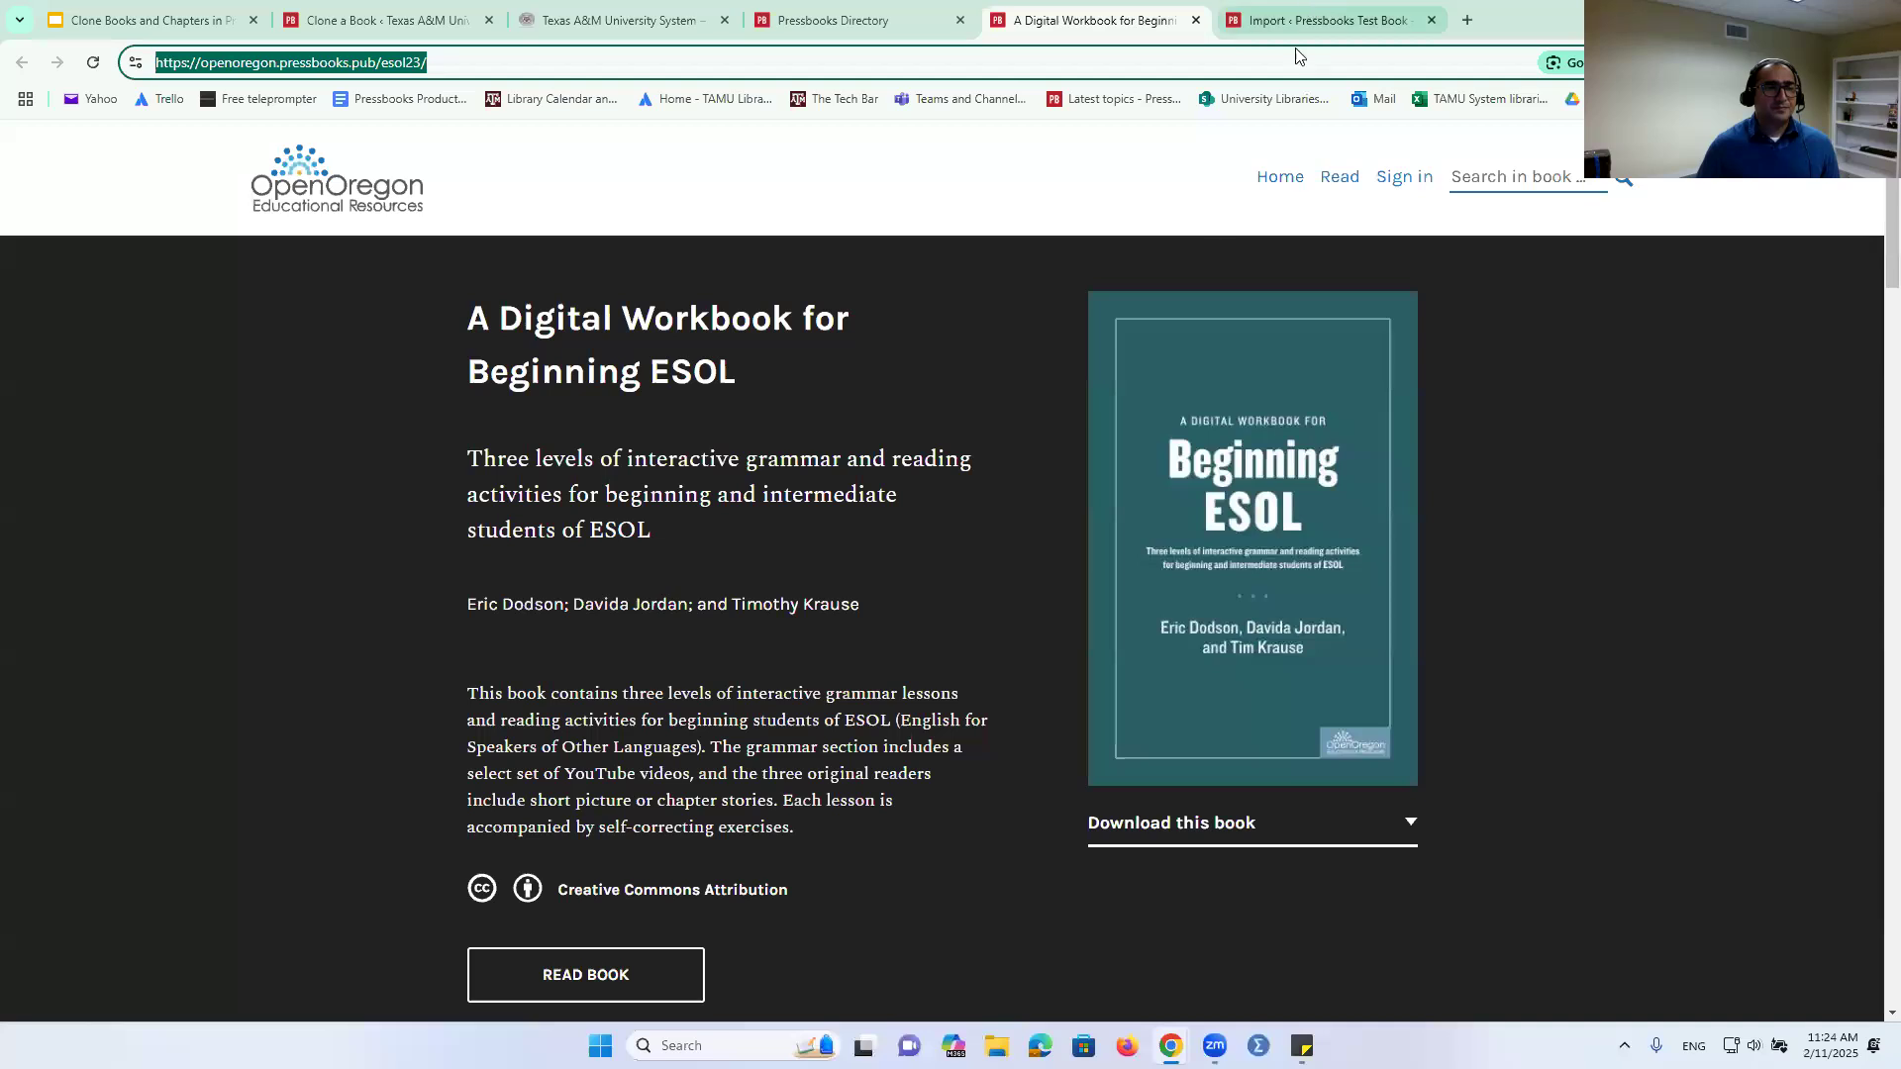
{"action": "right_click", "coordinate": [711, 434]}
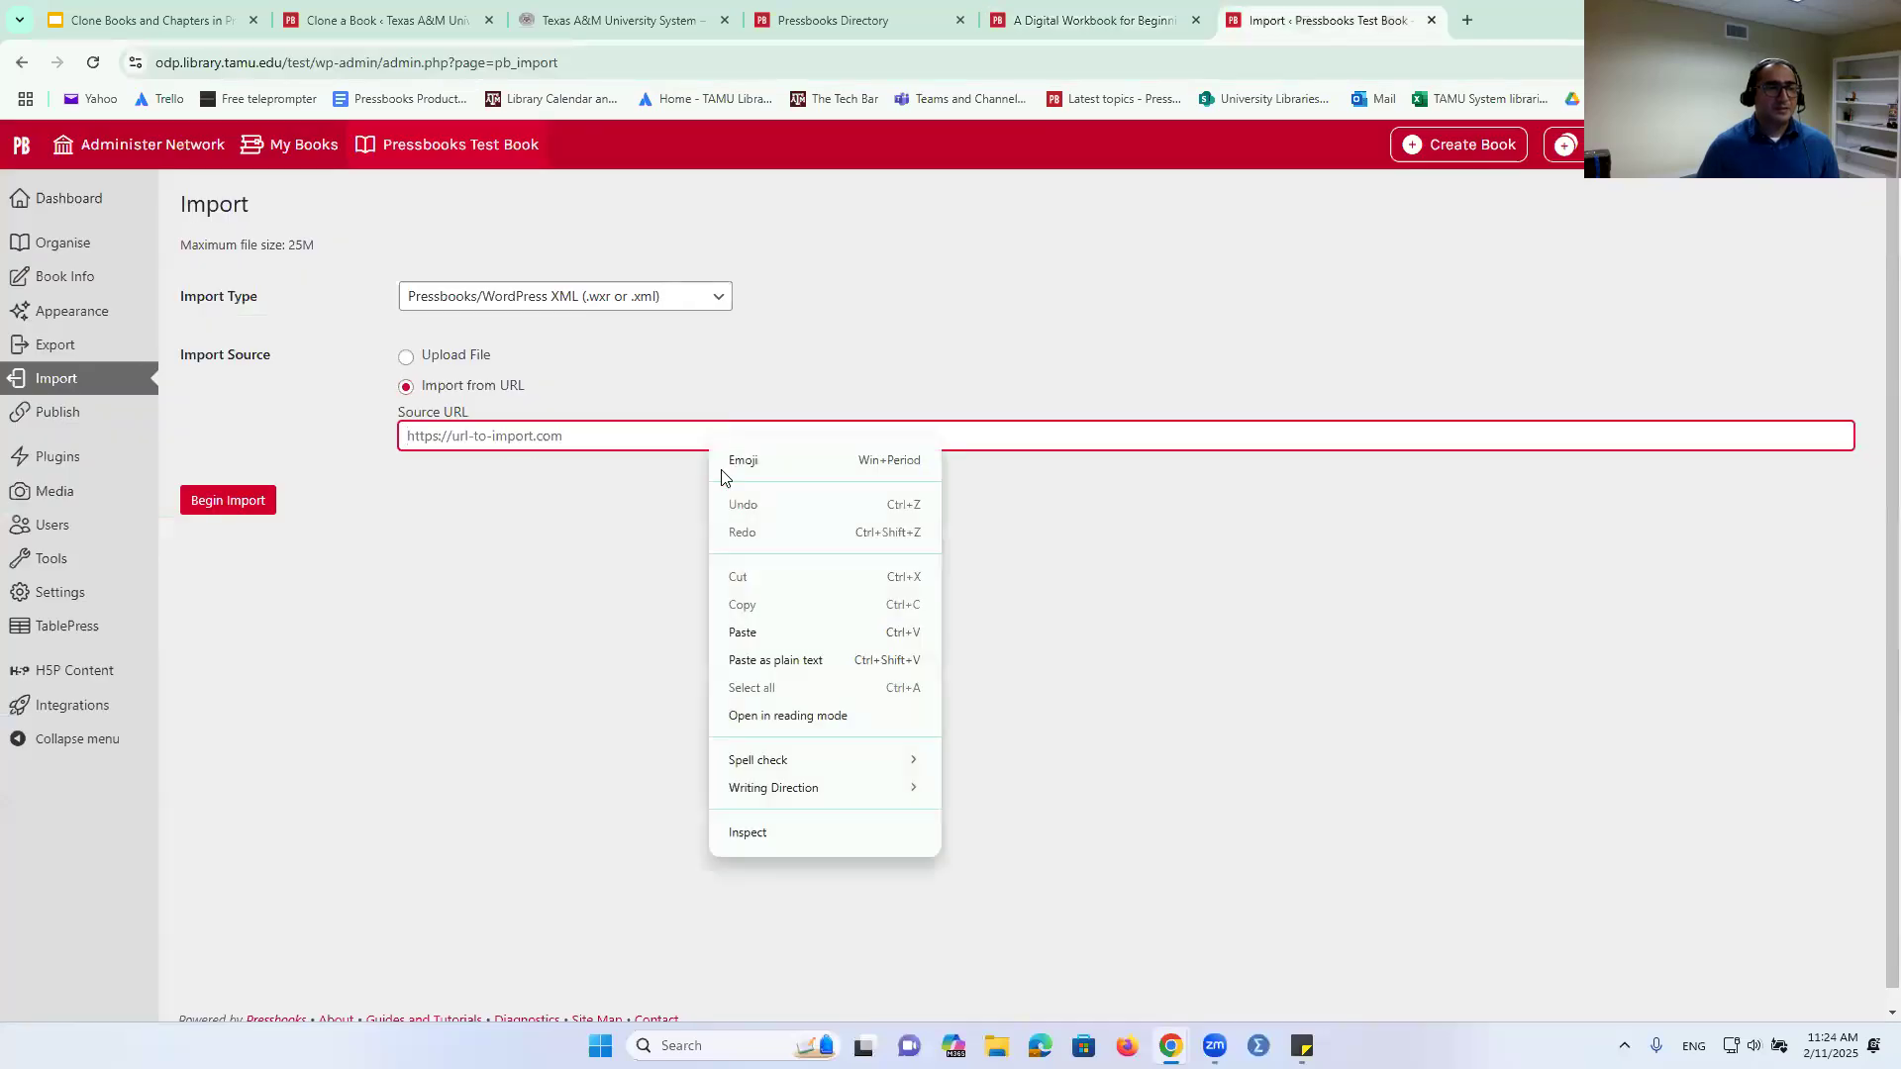
{"action": "left_click", "coordinate": [768, 634]}
{"action": "left_click", "coordinate": [252, 510]}
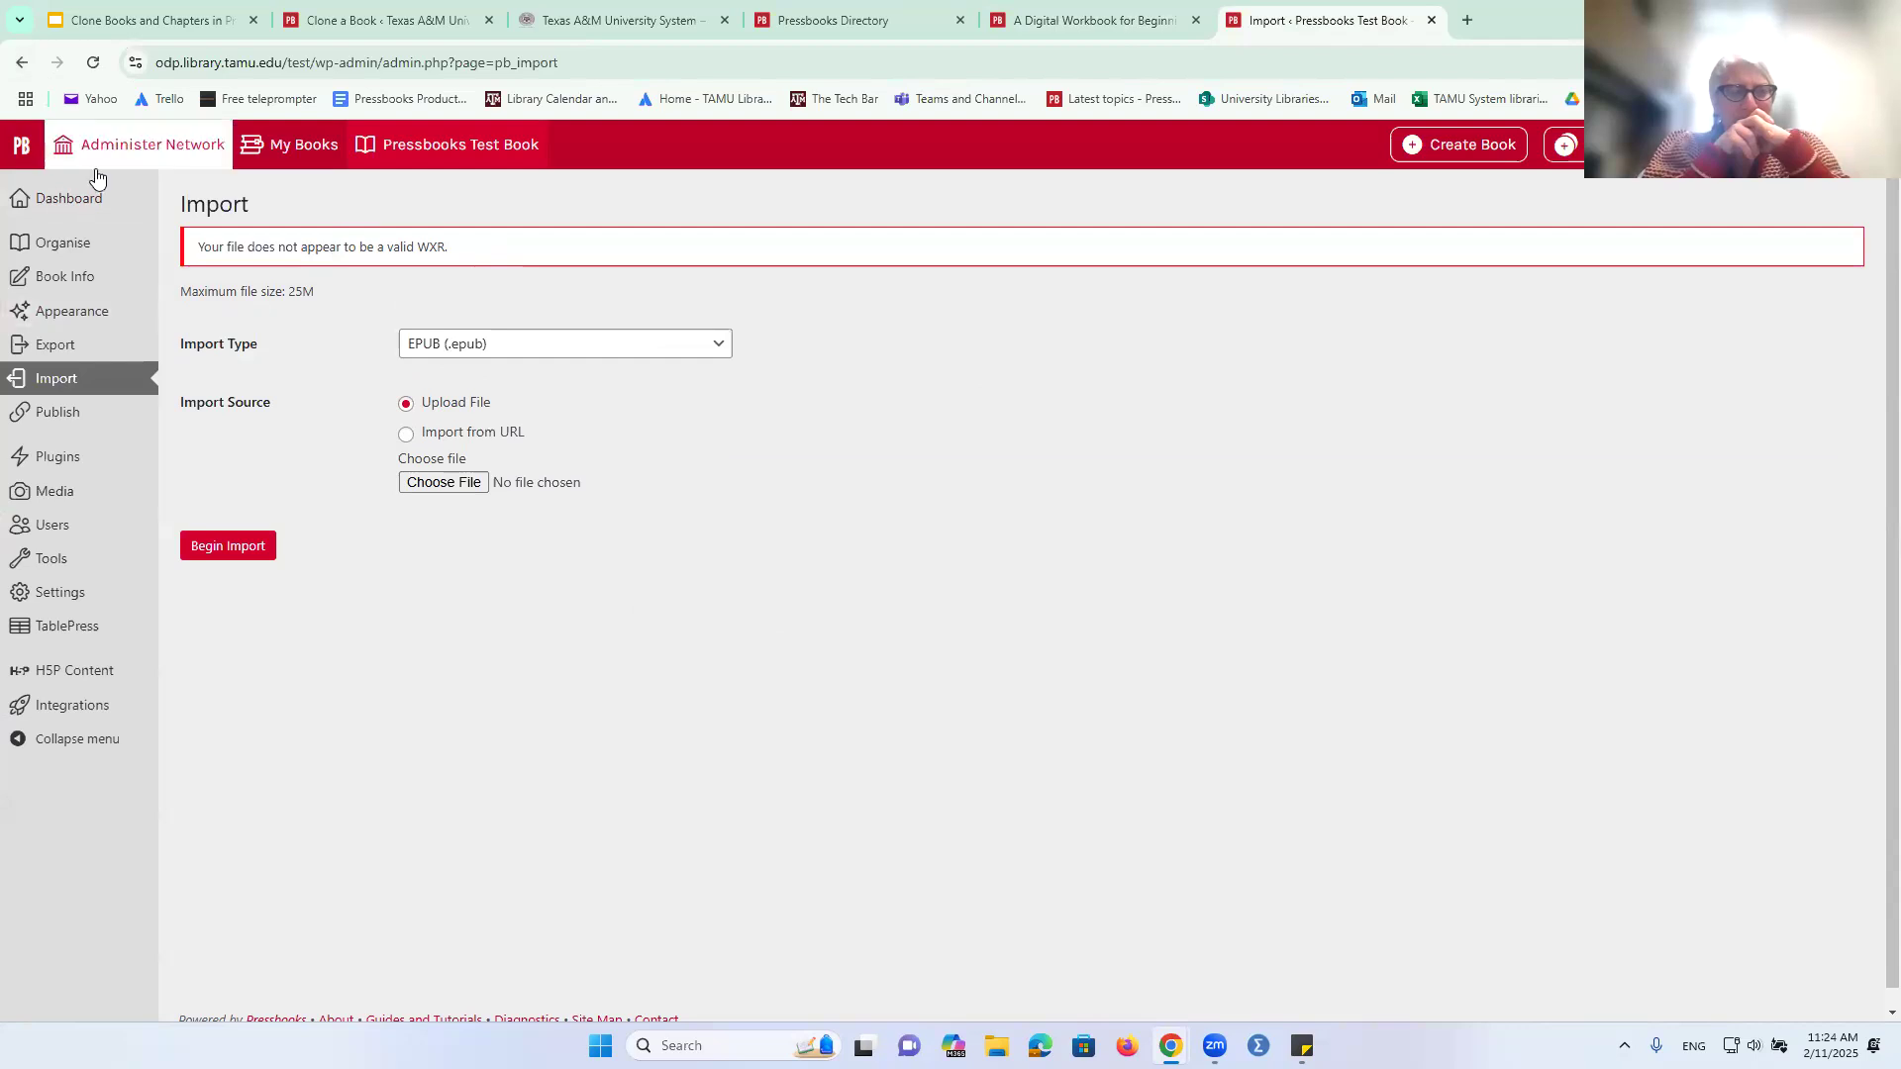
{"action": "left_click", "coordinate": [543, 352]}
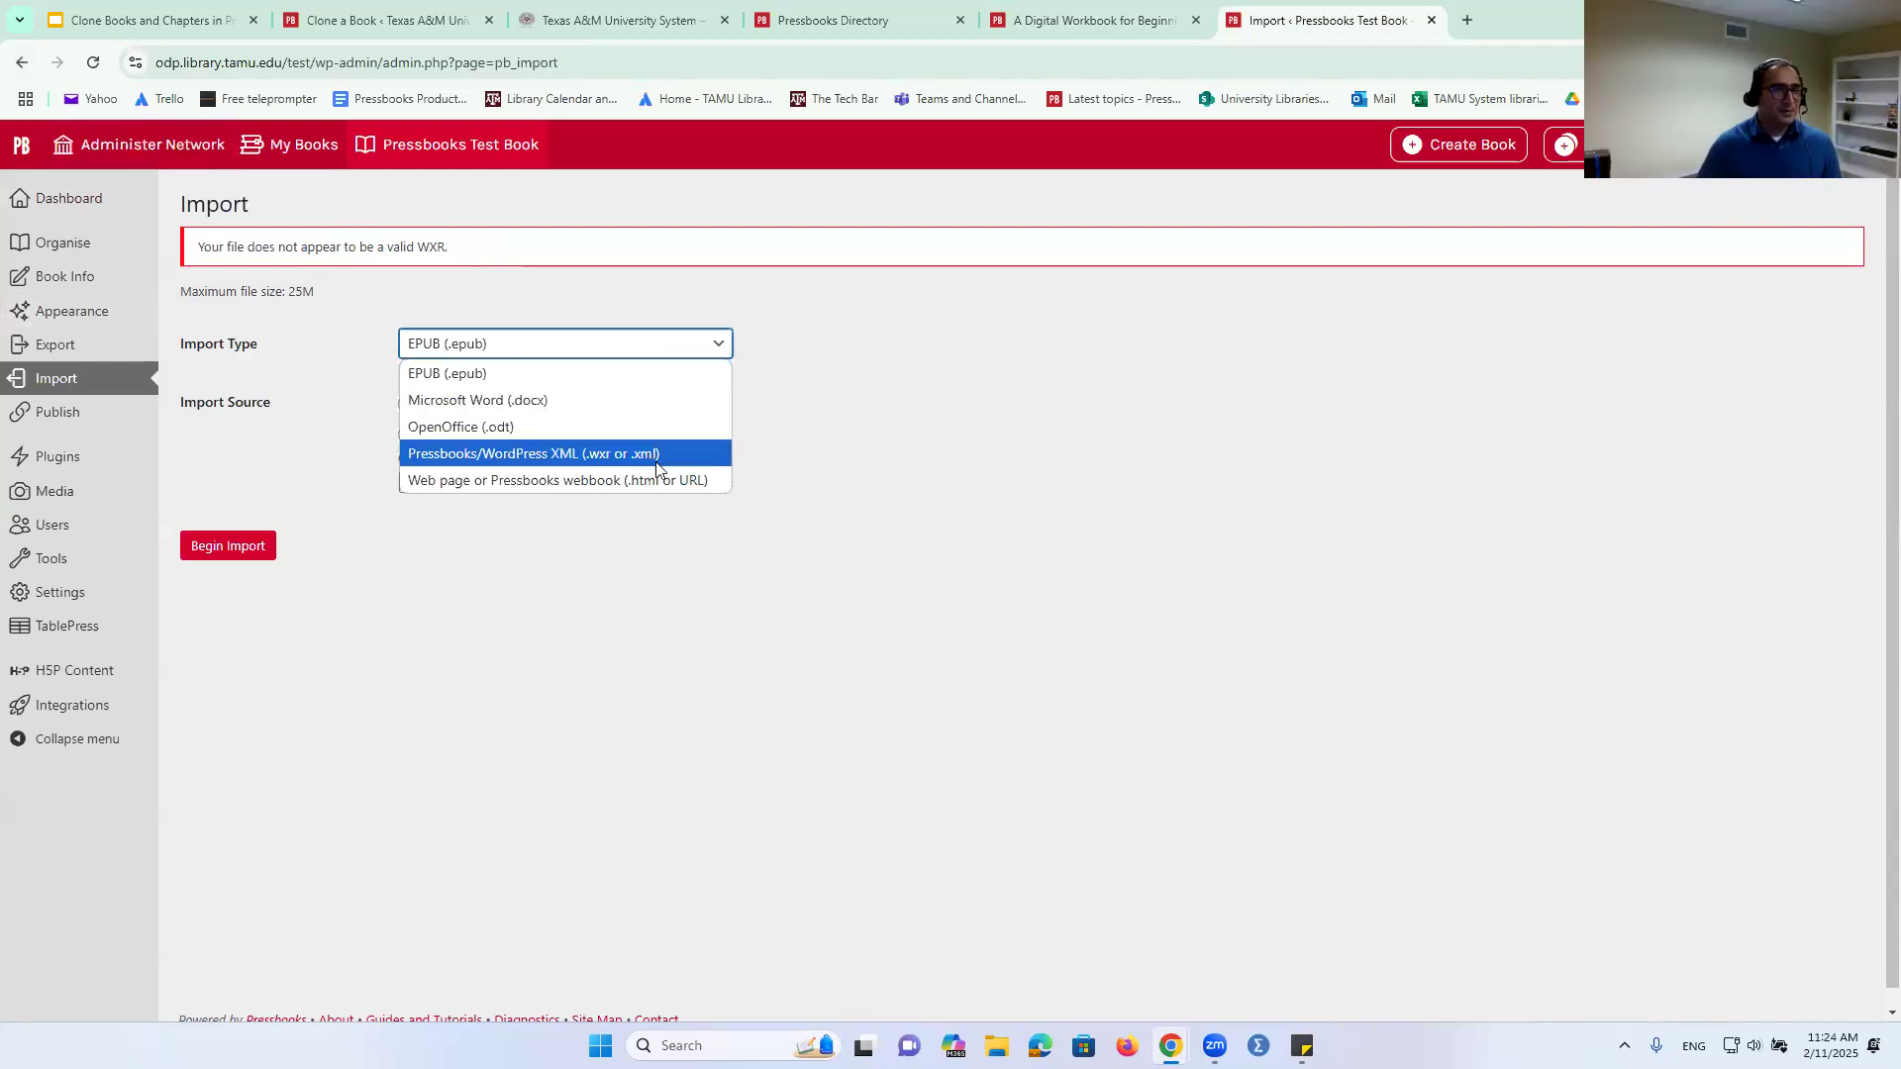
{"action": "left_click", "coordinate": [538, 487]}
{"action": "left_click", "coordinate": [451, 434]}
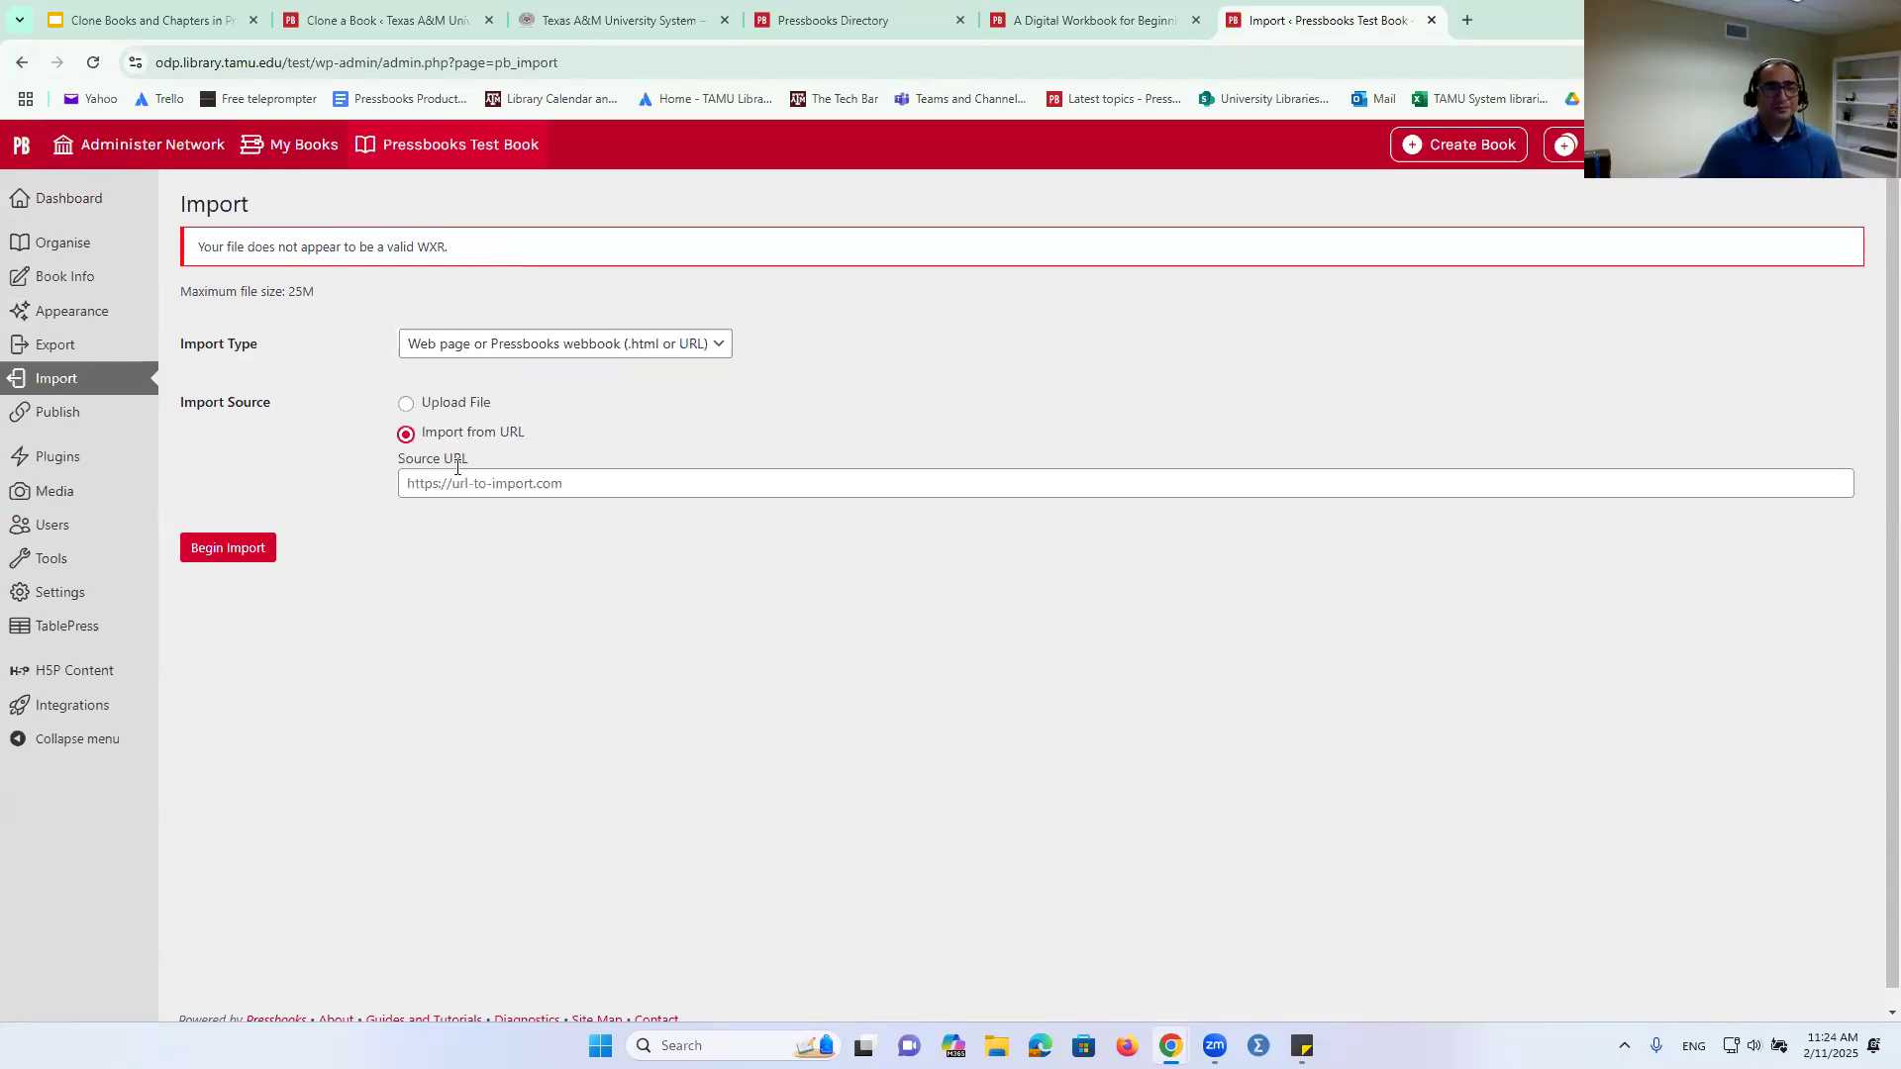
{"action": "right_click", "coordinate": [461, 493]}
{"action": "left_click", "coordinate": [494, 687]}
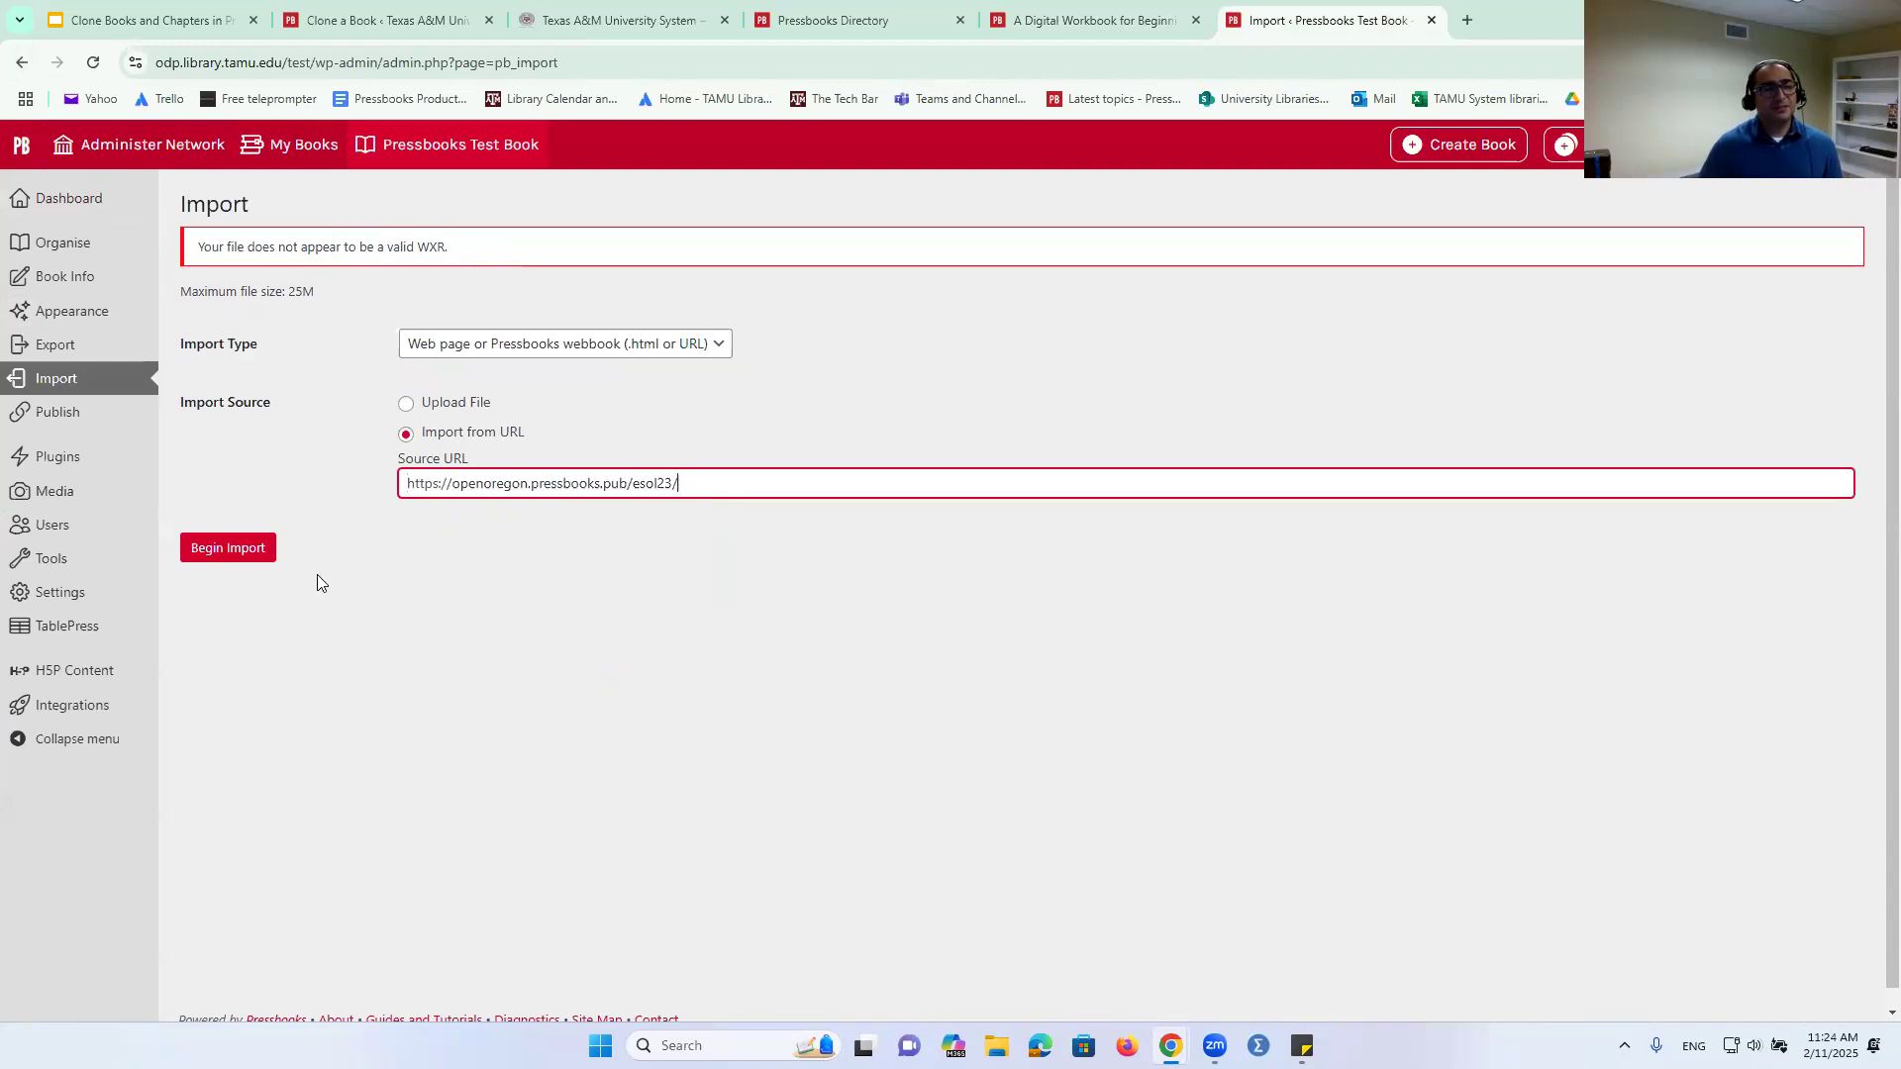
{"action": "left_click", "coordinate": [240, 561]}
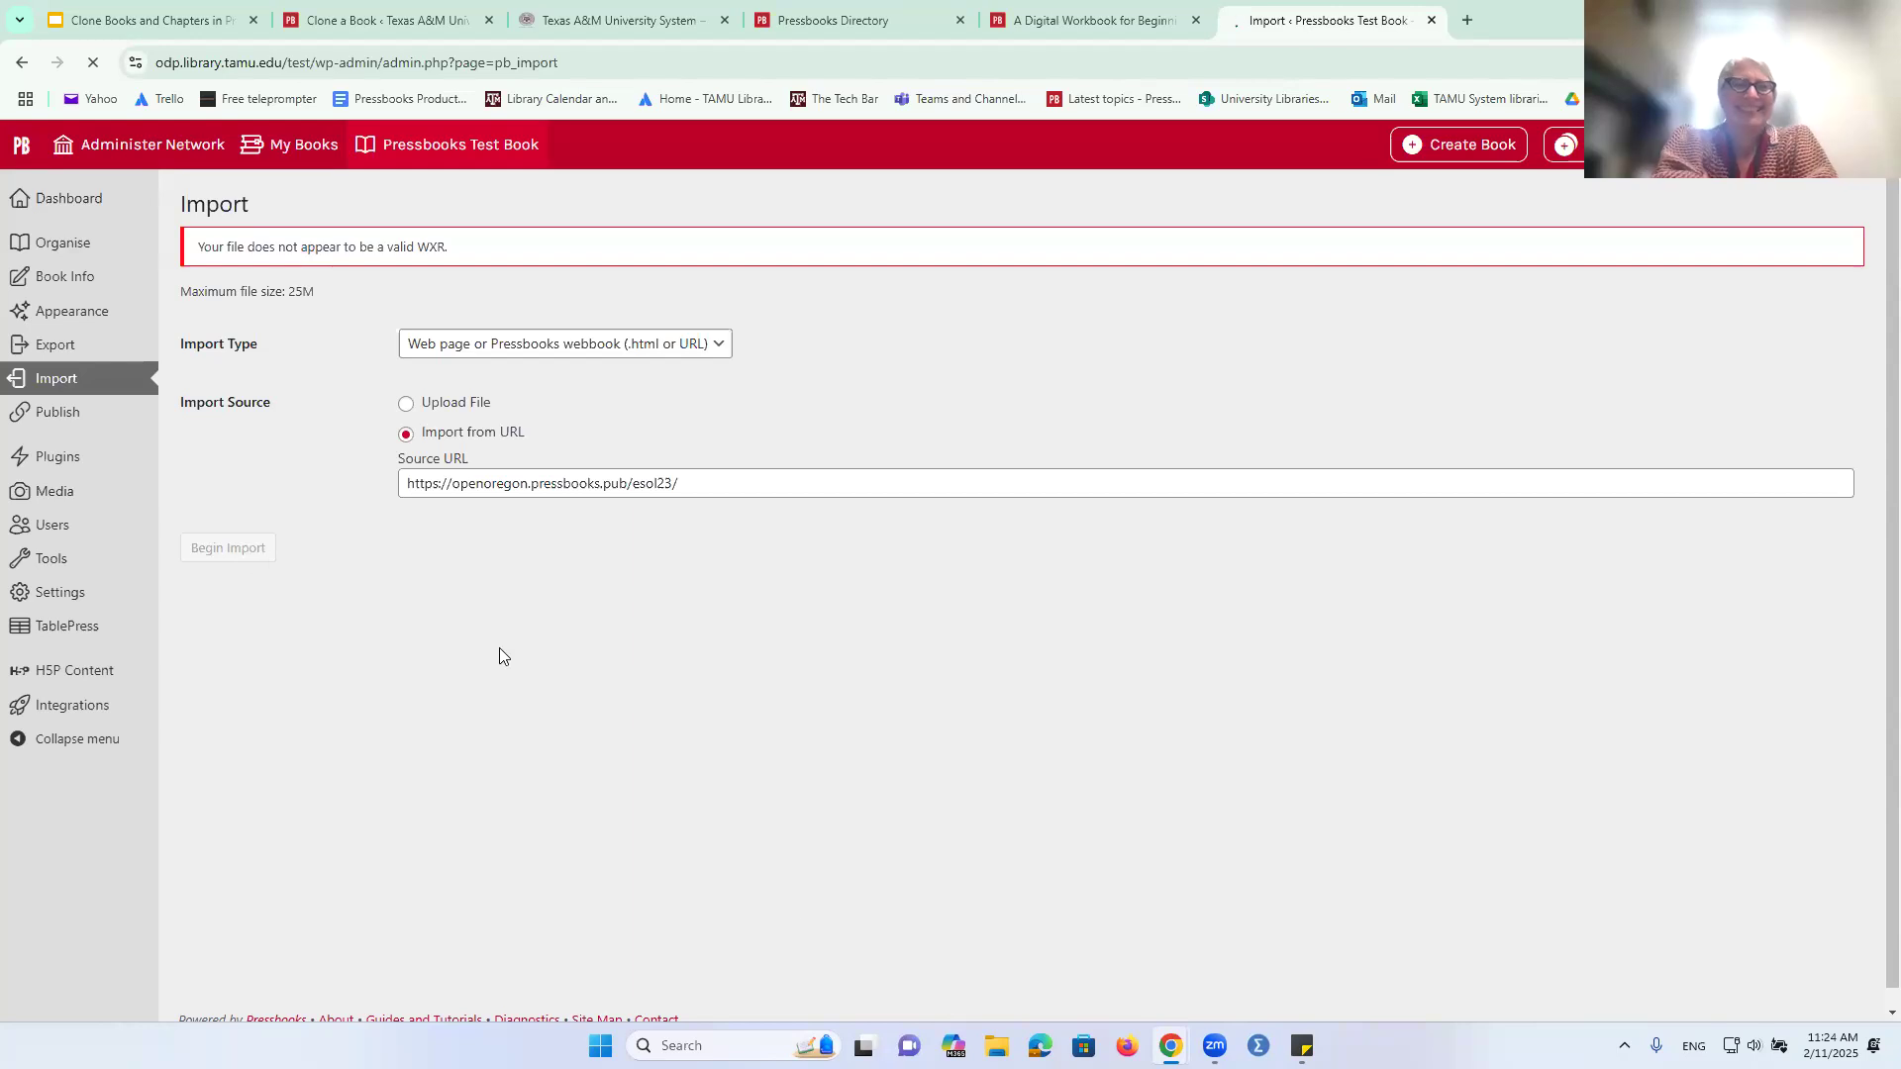
- Check the progress of the esolworkbook clone and the directory search for openly licensed books on the Clone a Book page
{"action": "left_click", "coordinate": [920, 10]}
{"action": "left_click", "coordinate": [392, 10]}
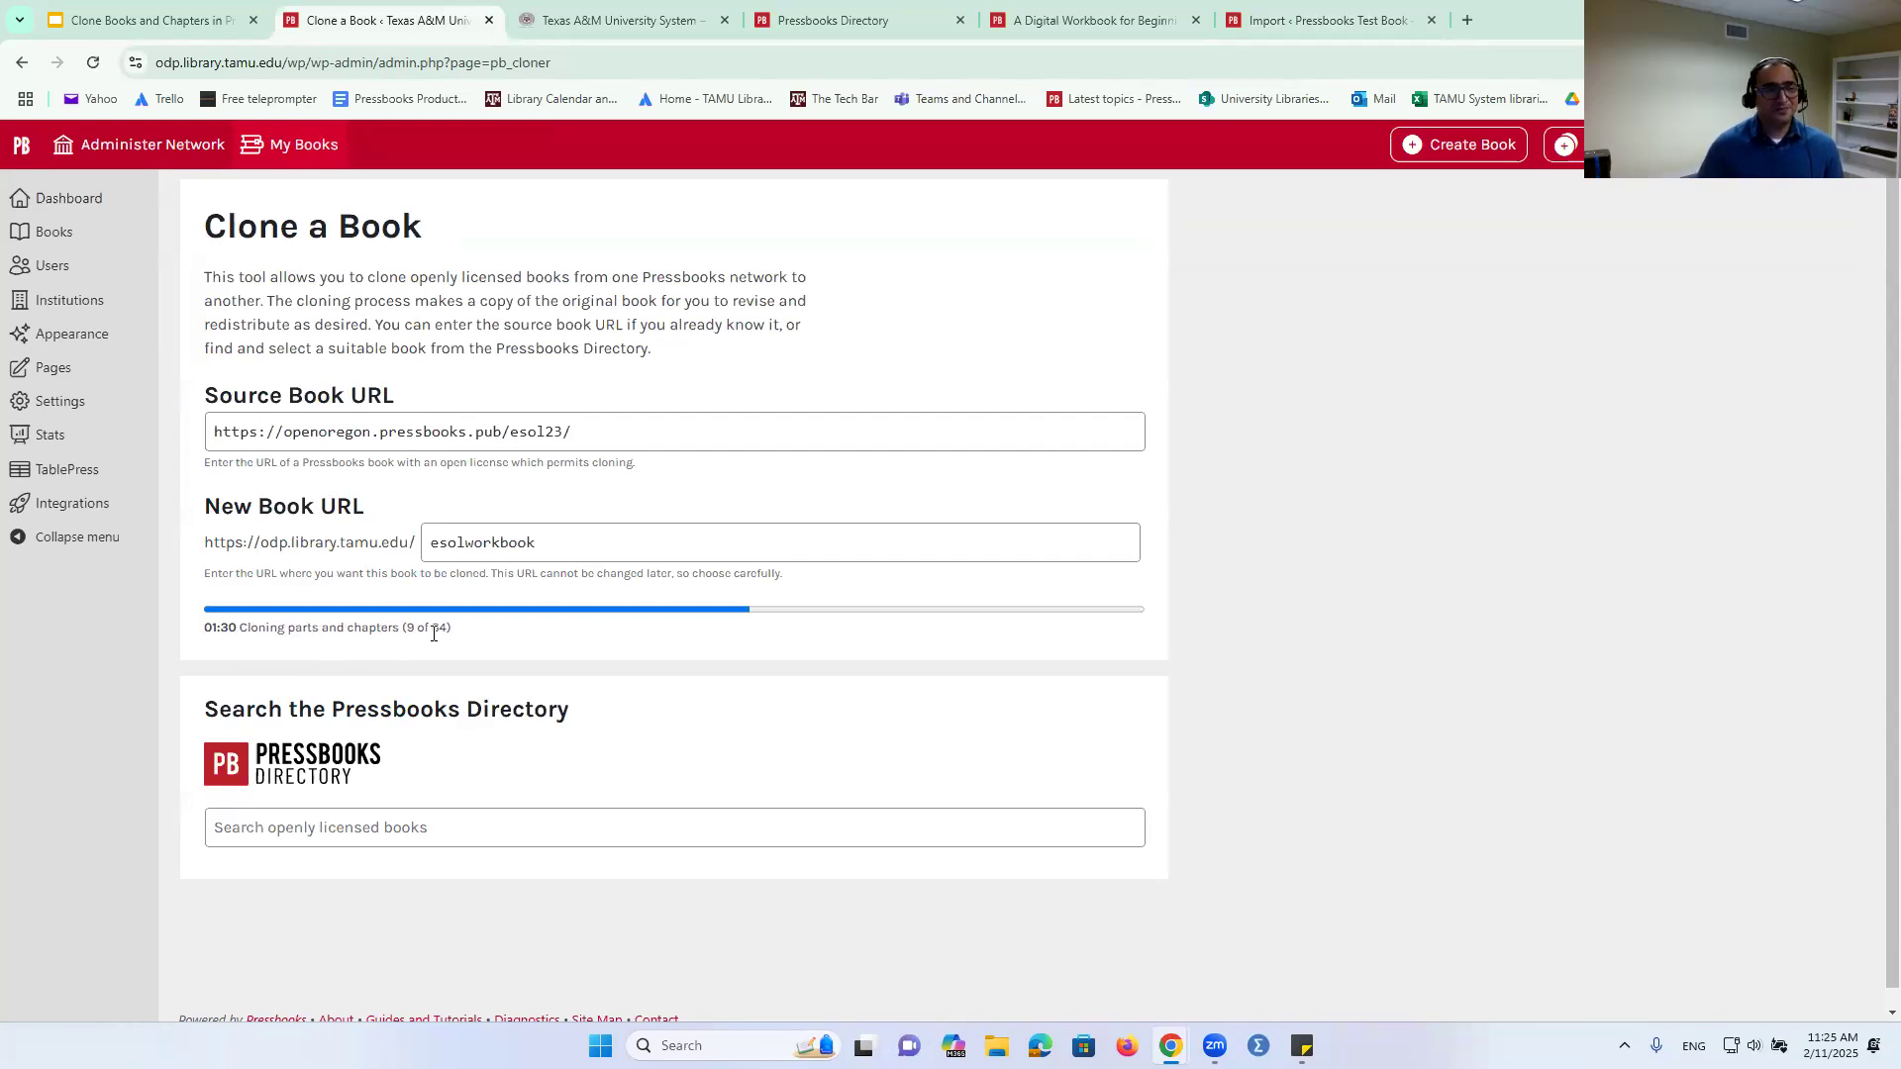
{"action": "scroll", "coordinate": [329, 678], "scroll_direction": "down", "scroll_amount": 1}
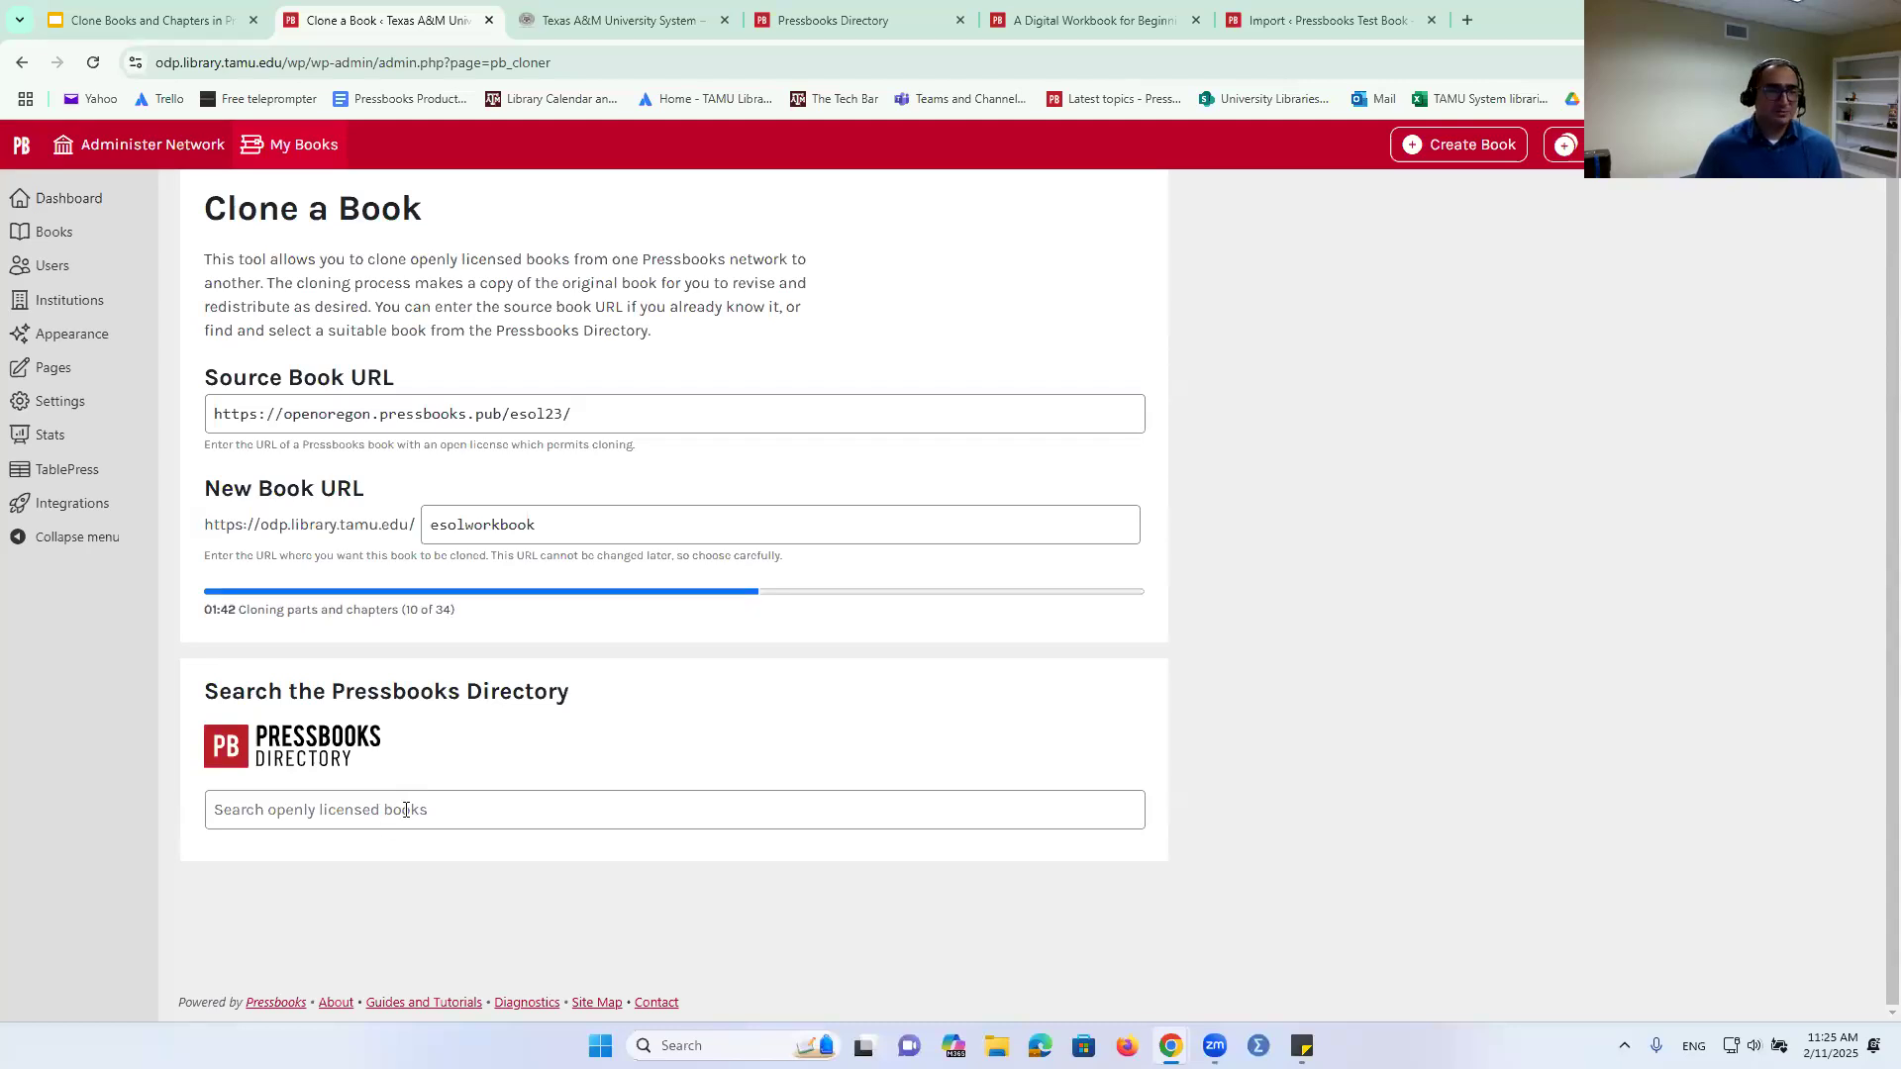
{"action": "left_click", "coordinate": [368, 811]}
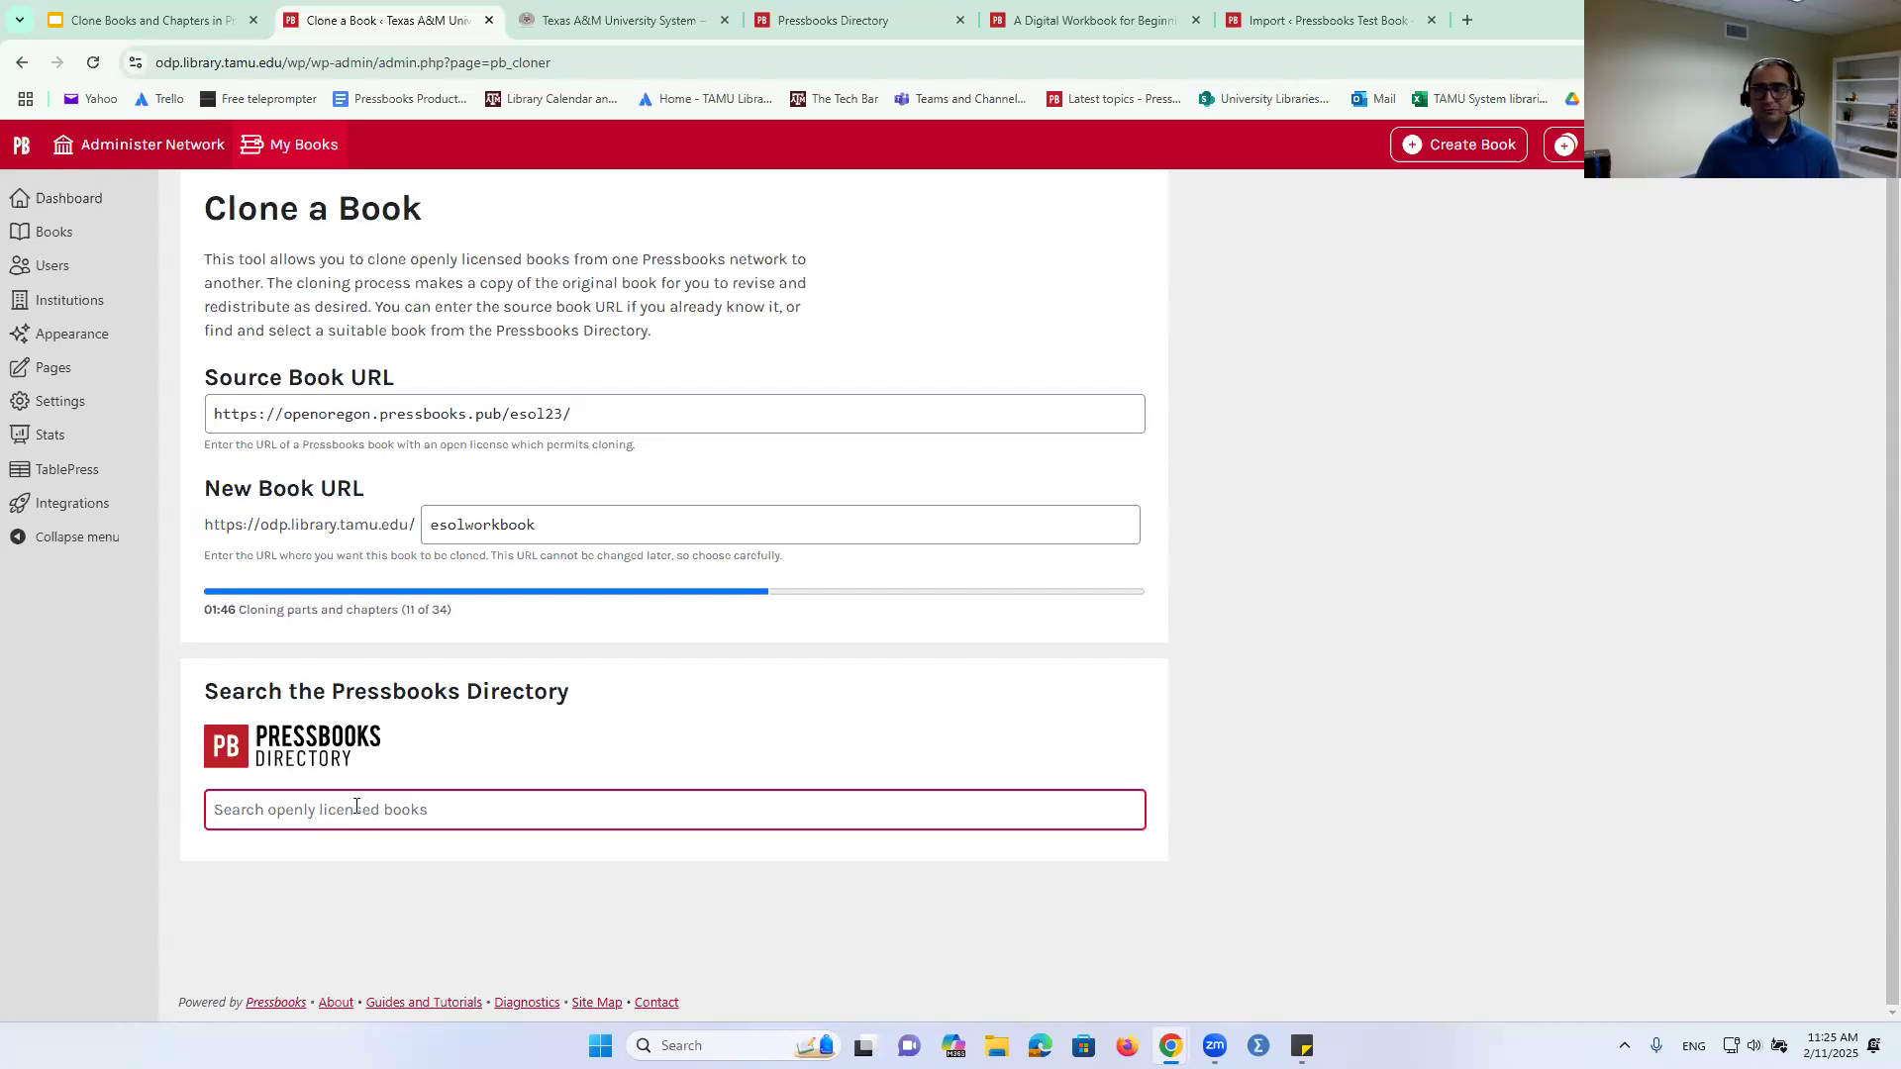
{"action": "left_click", "coordinate": [1382, 7]}
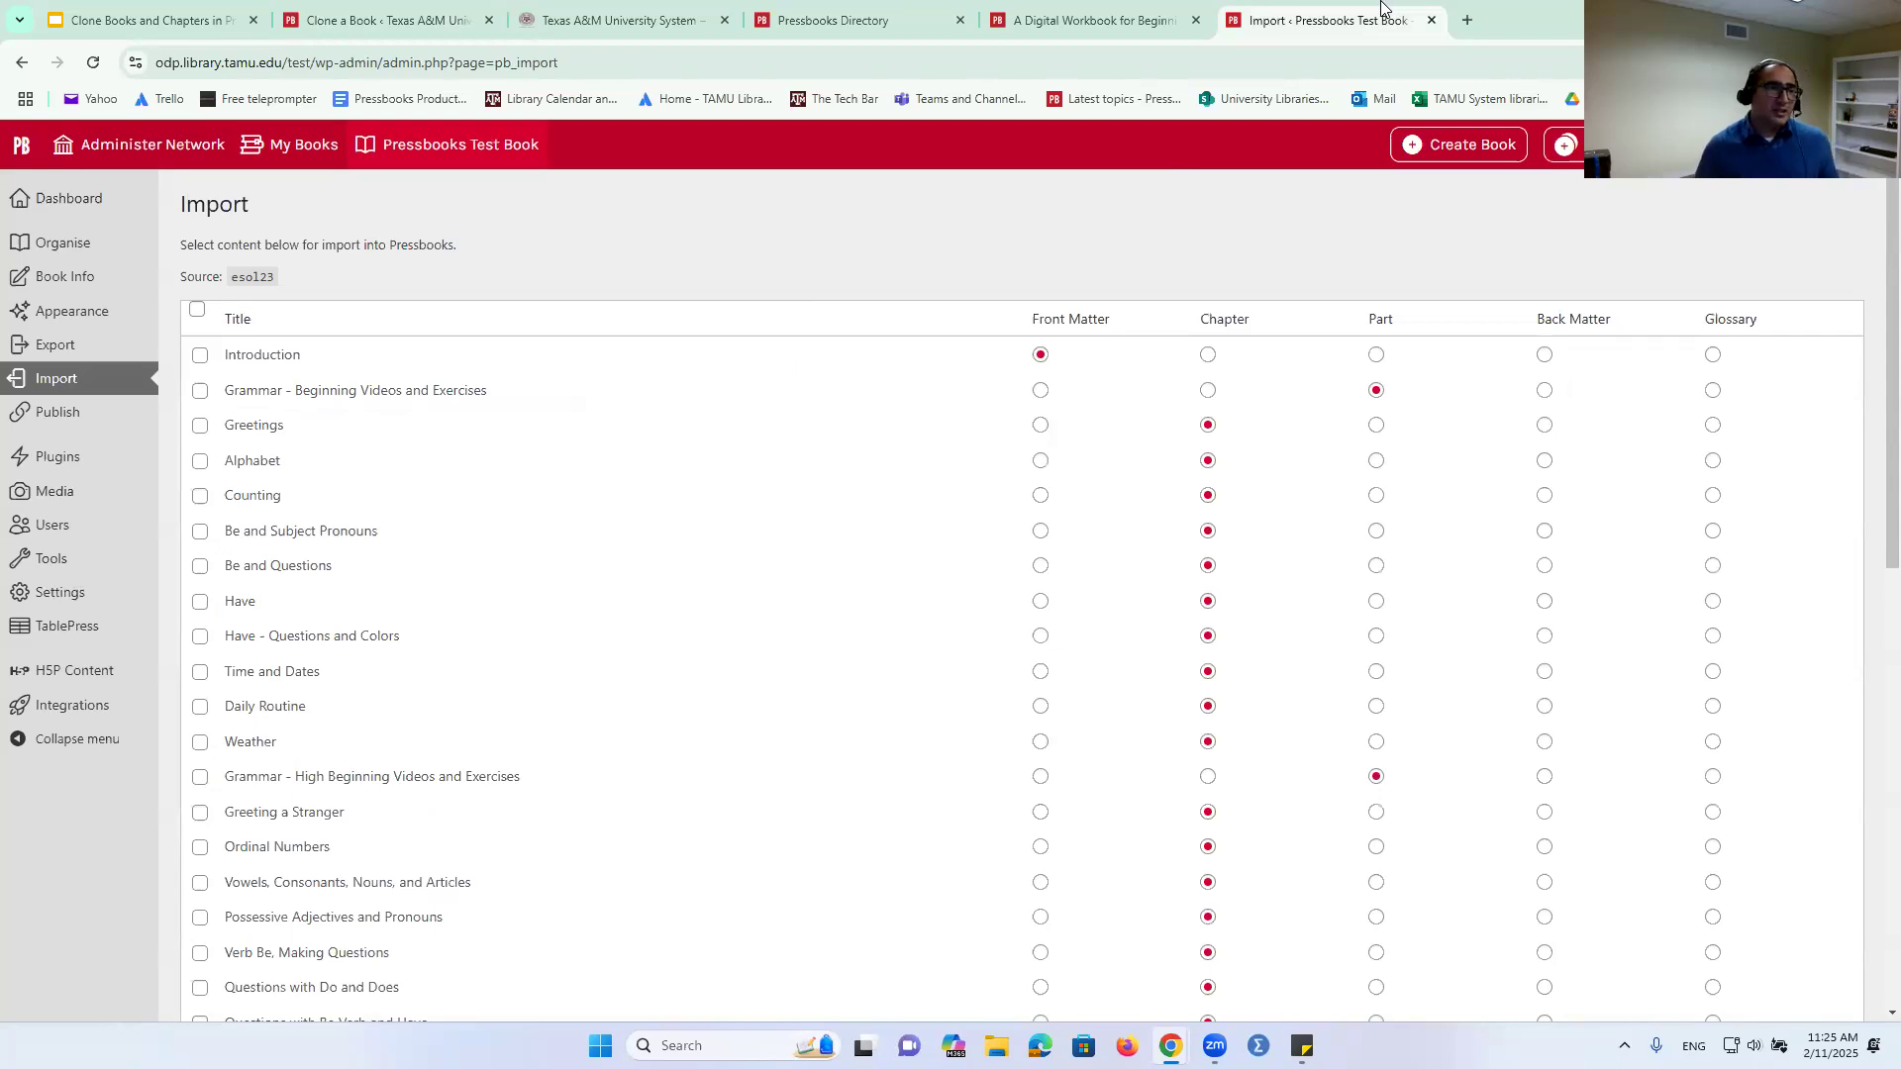
{"action": "left_click", "coordinate": [416, 17]}
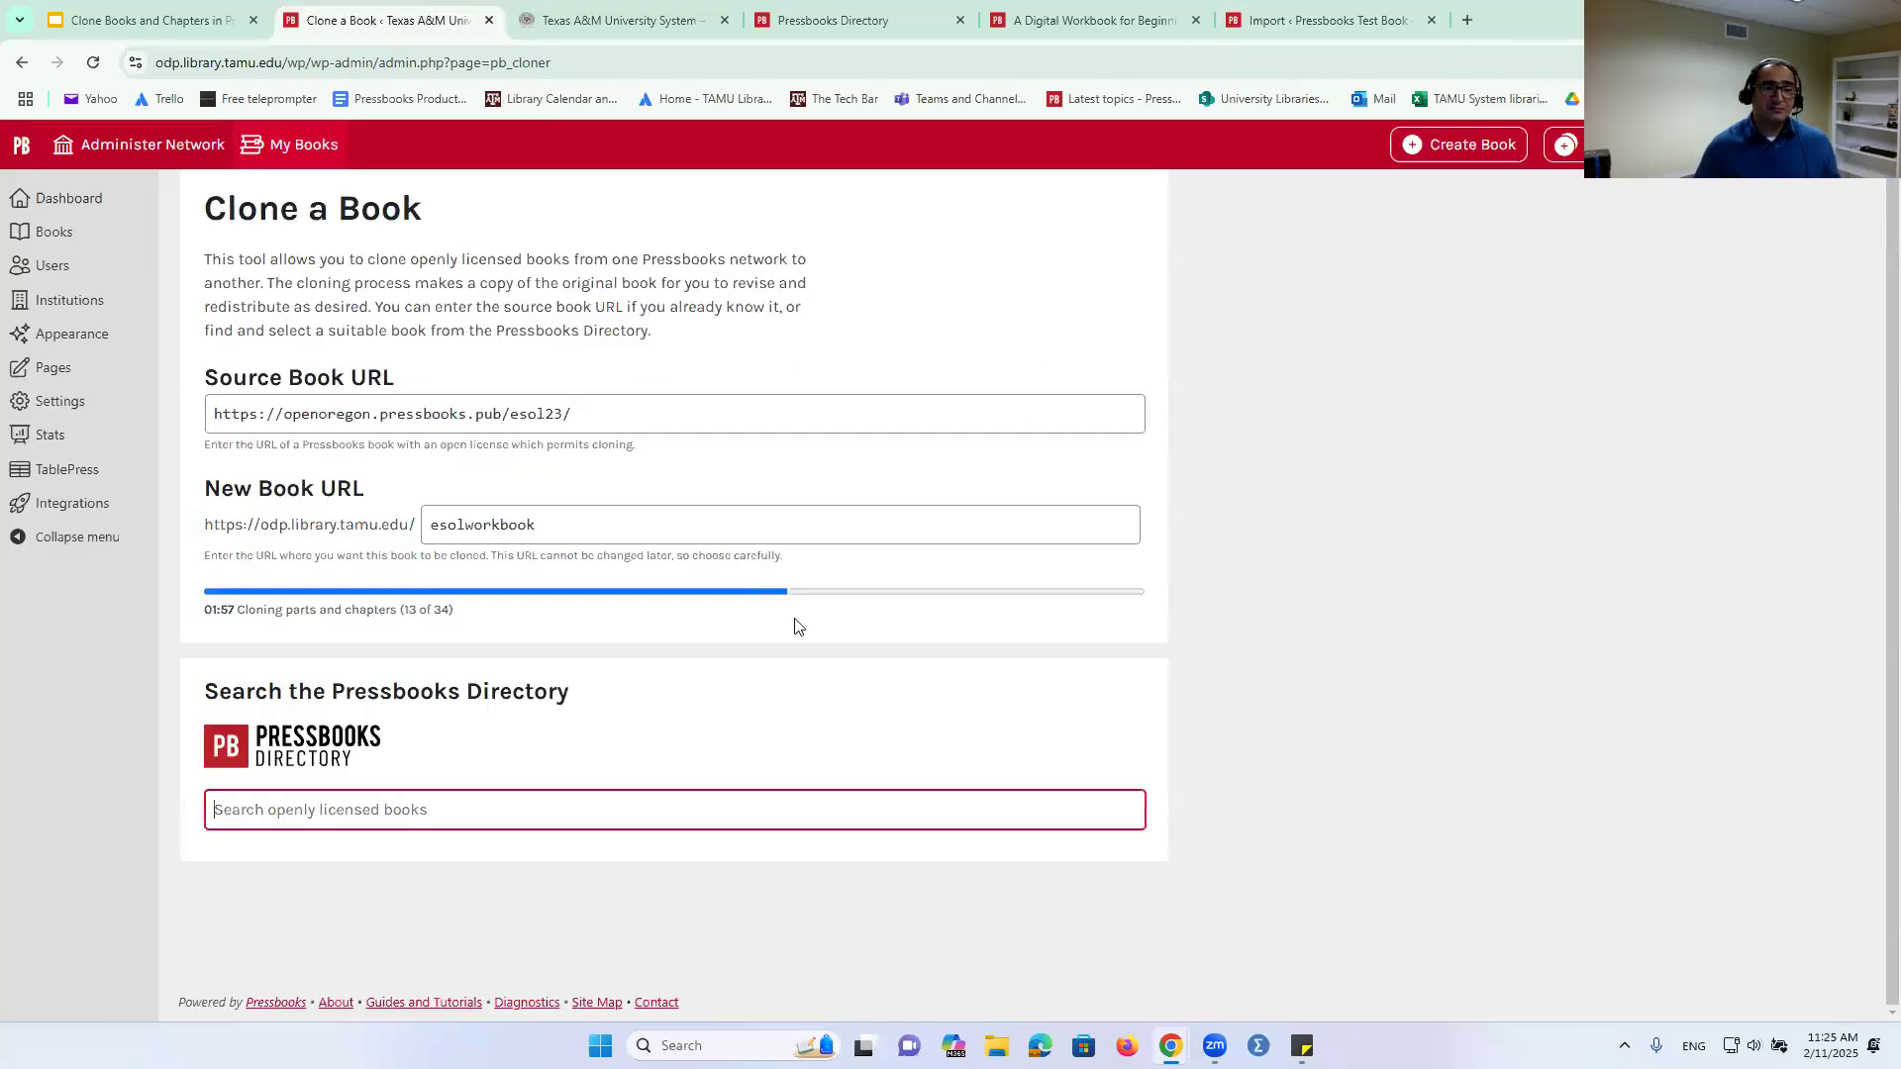
- Select only the Weather chapter in the test book's esol23 import list and import the selection
{"action": "left_click", "coordinate": [1327, 22]}
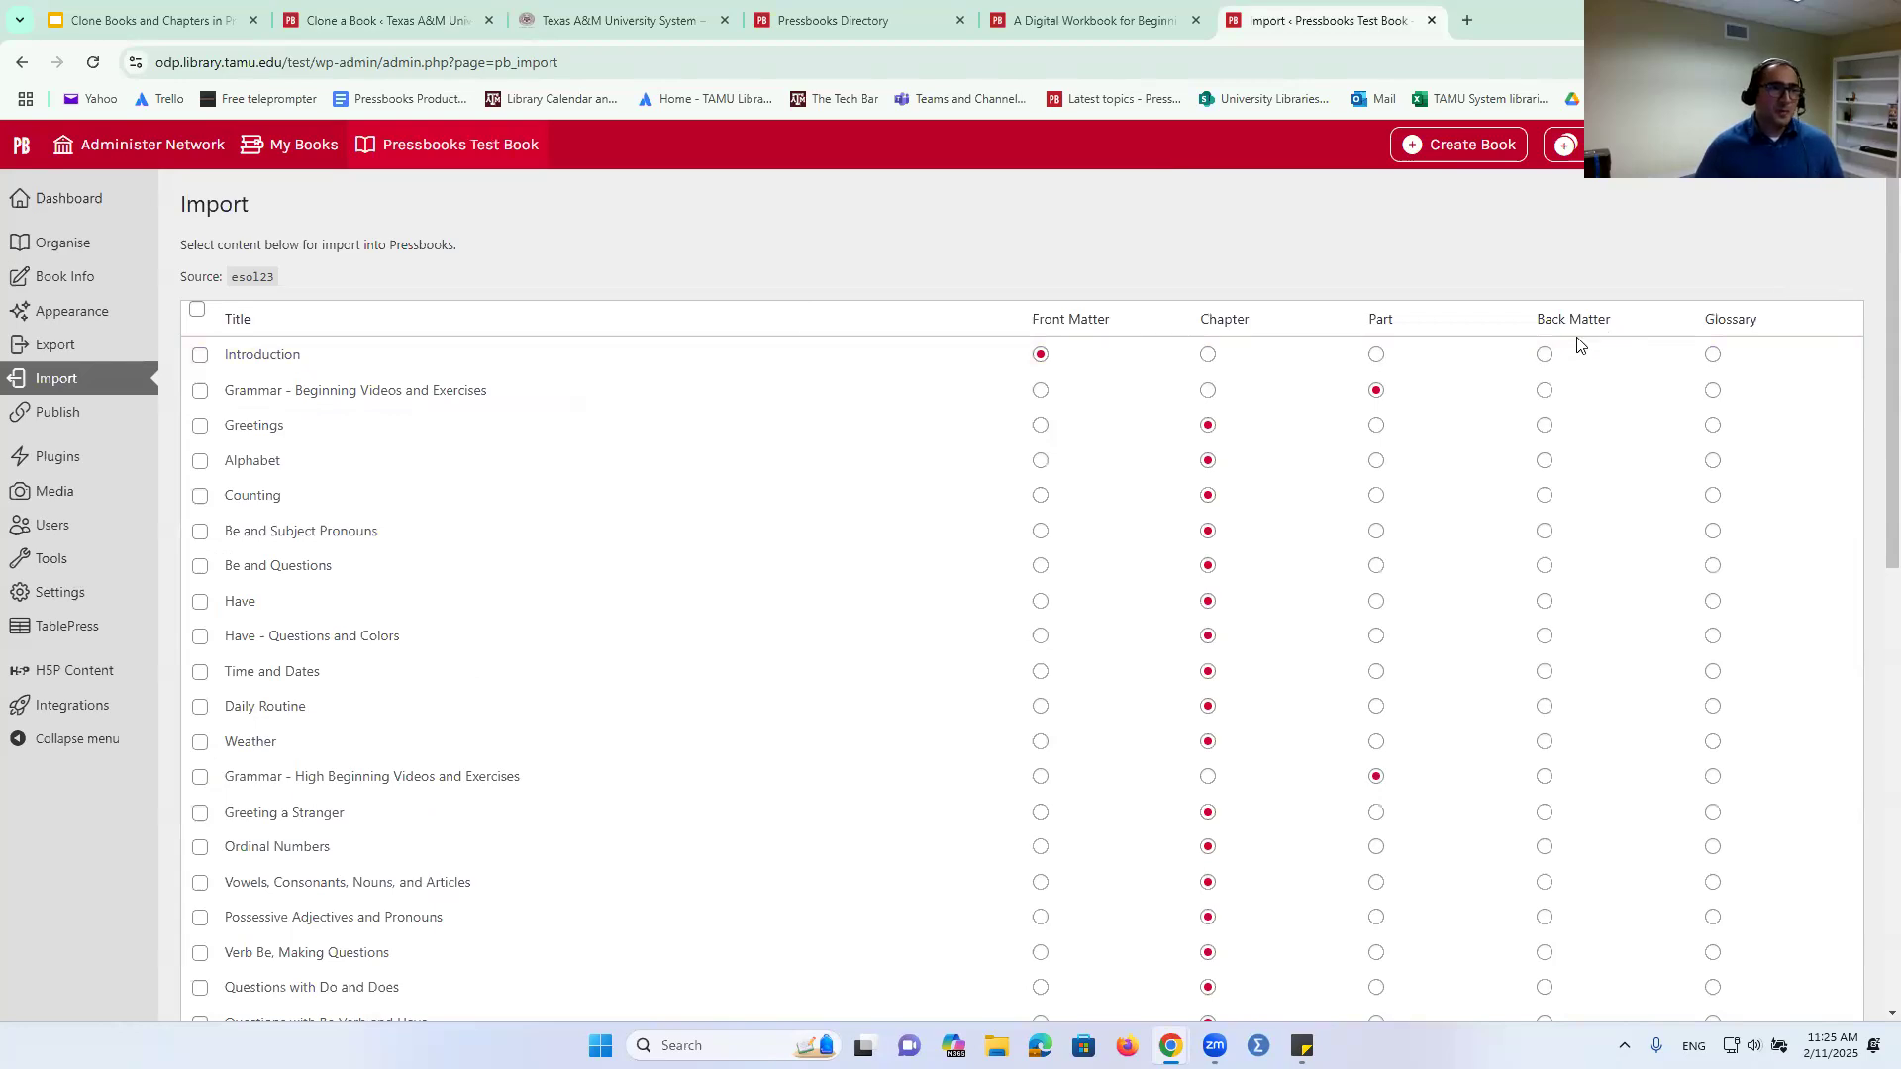
{"action": "scroll", "coordinate": [1578, 348], "scroll_direction": "down", "scroll_amount": 1}
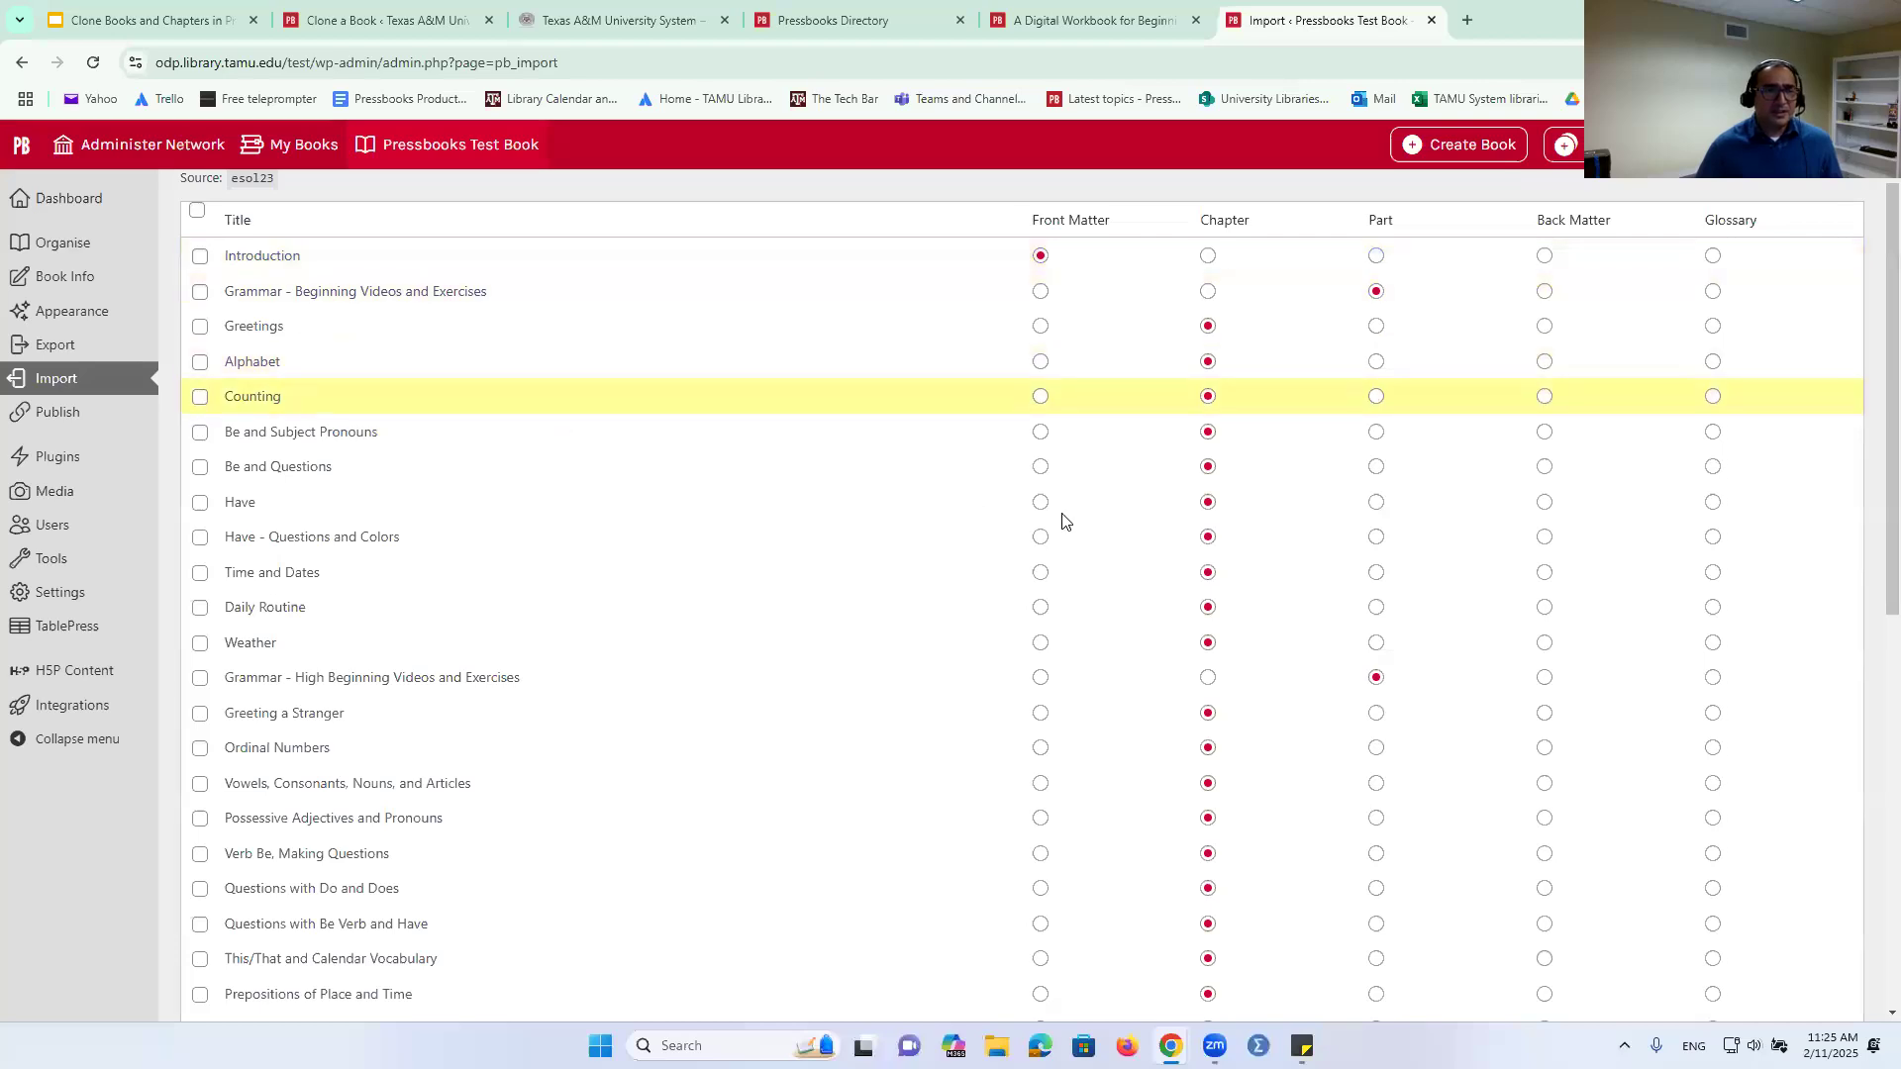
{"action": "scroll", "coordinate": [251, 552], "scroll_direction": "down", "scroll_amount": 2}
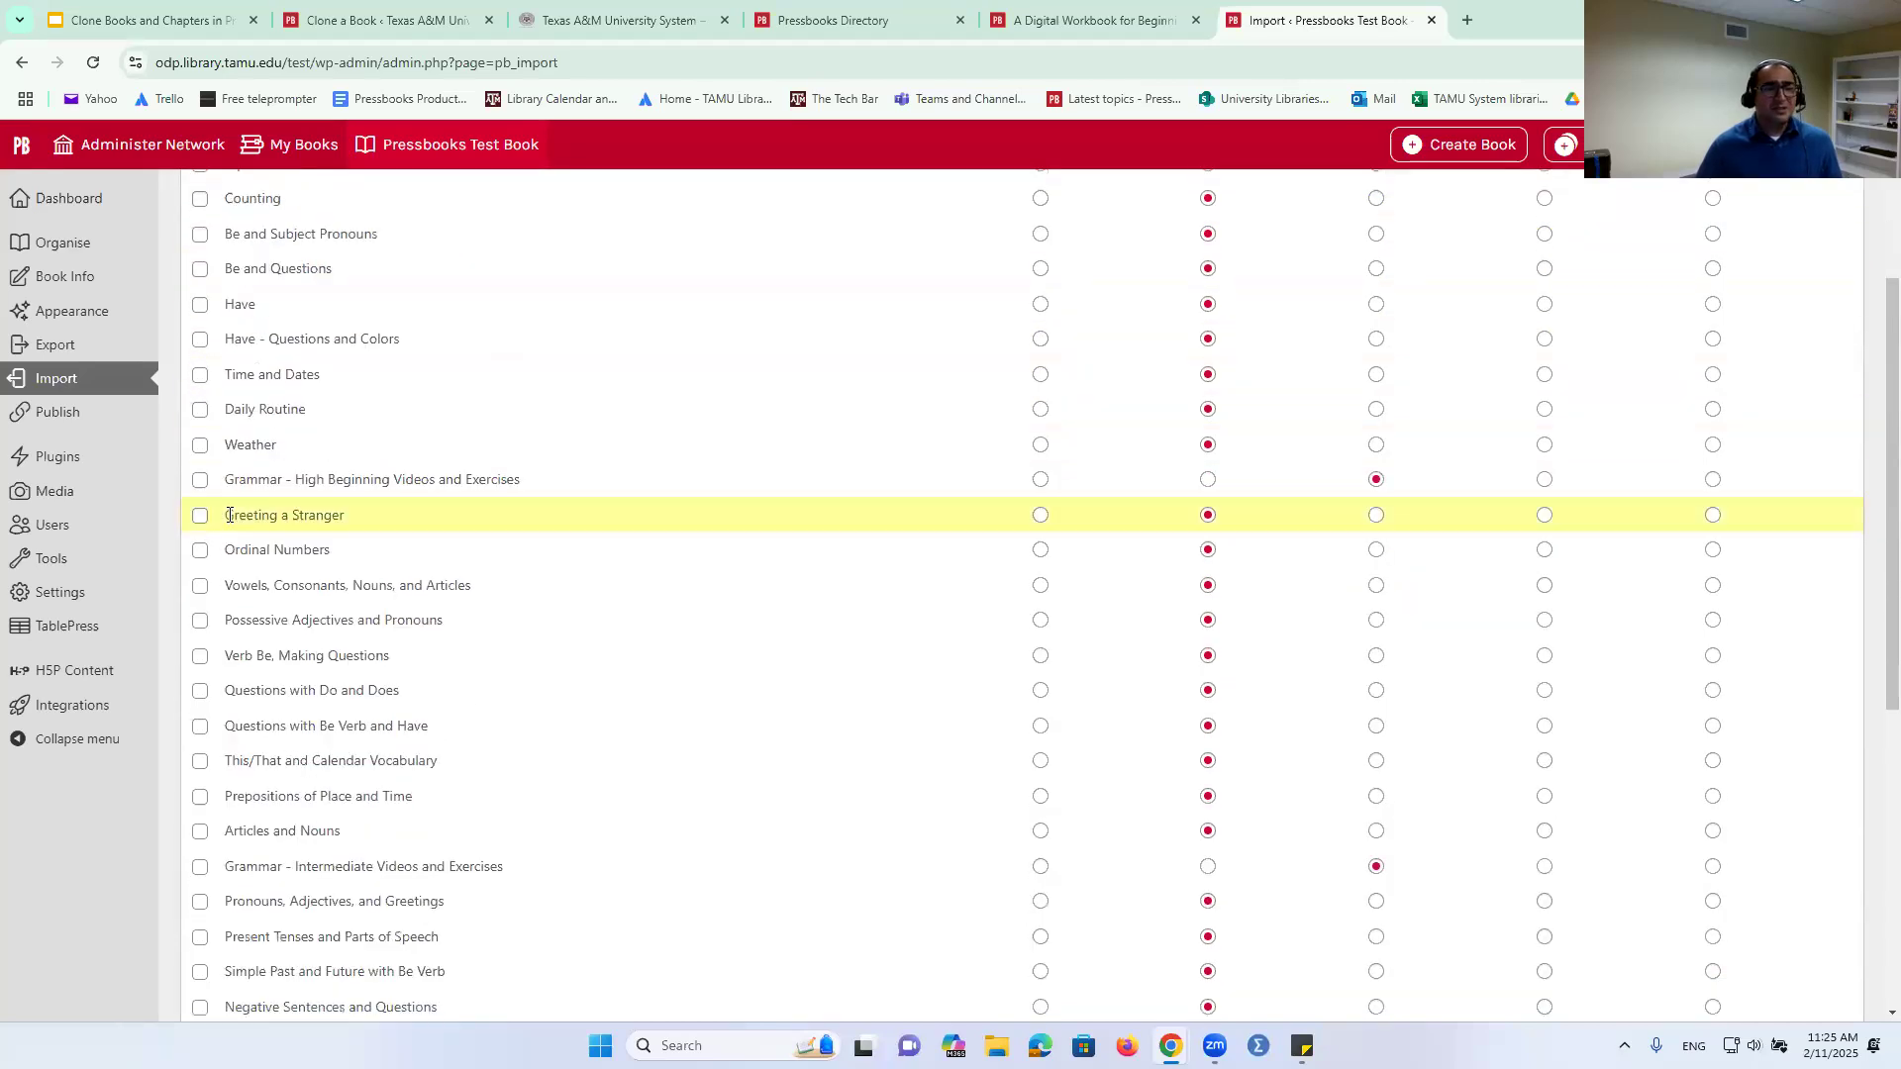
{"action": "left_click", "coordinate": [200, 446]}
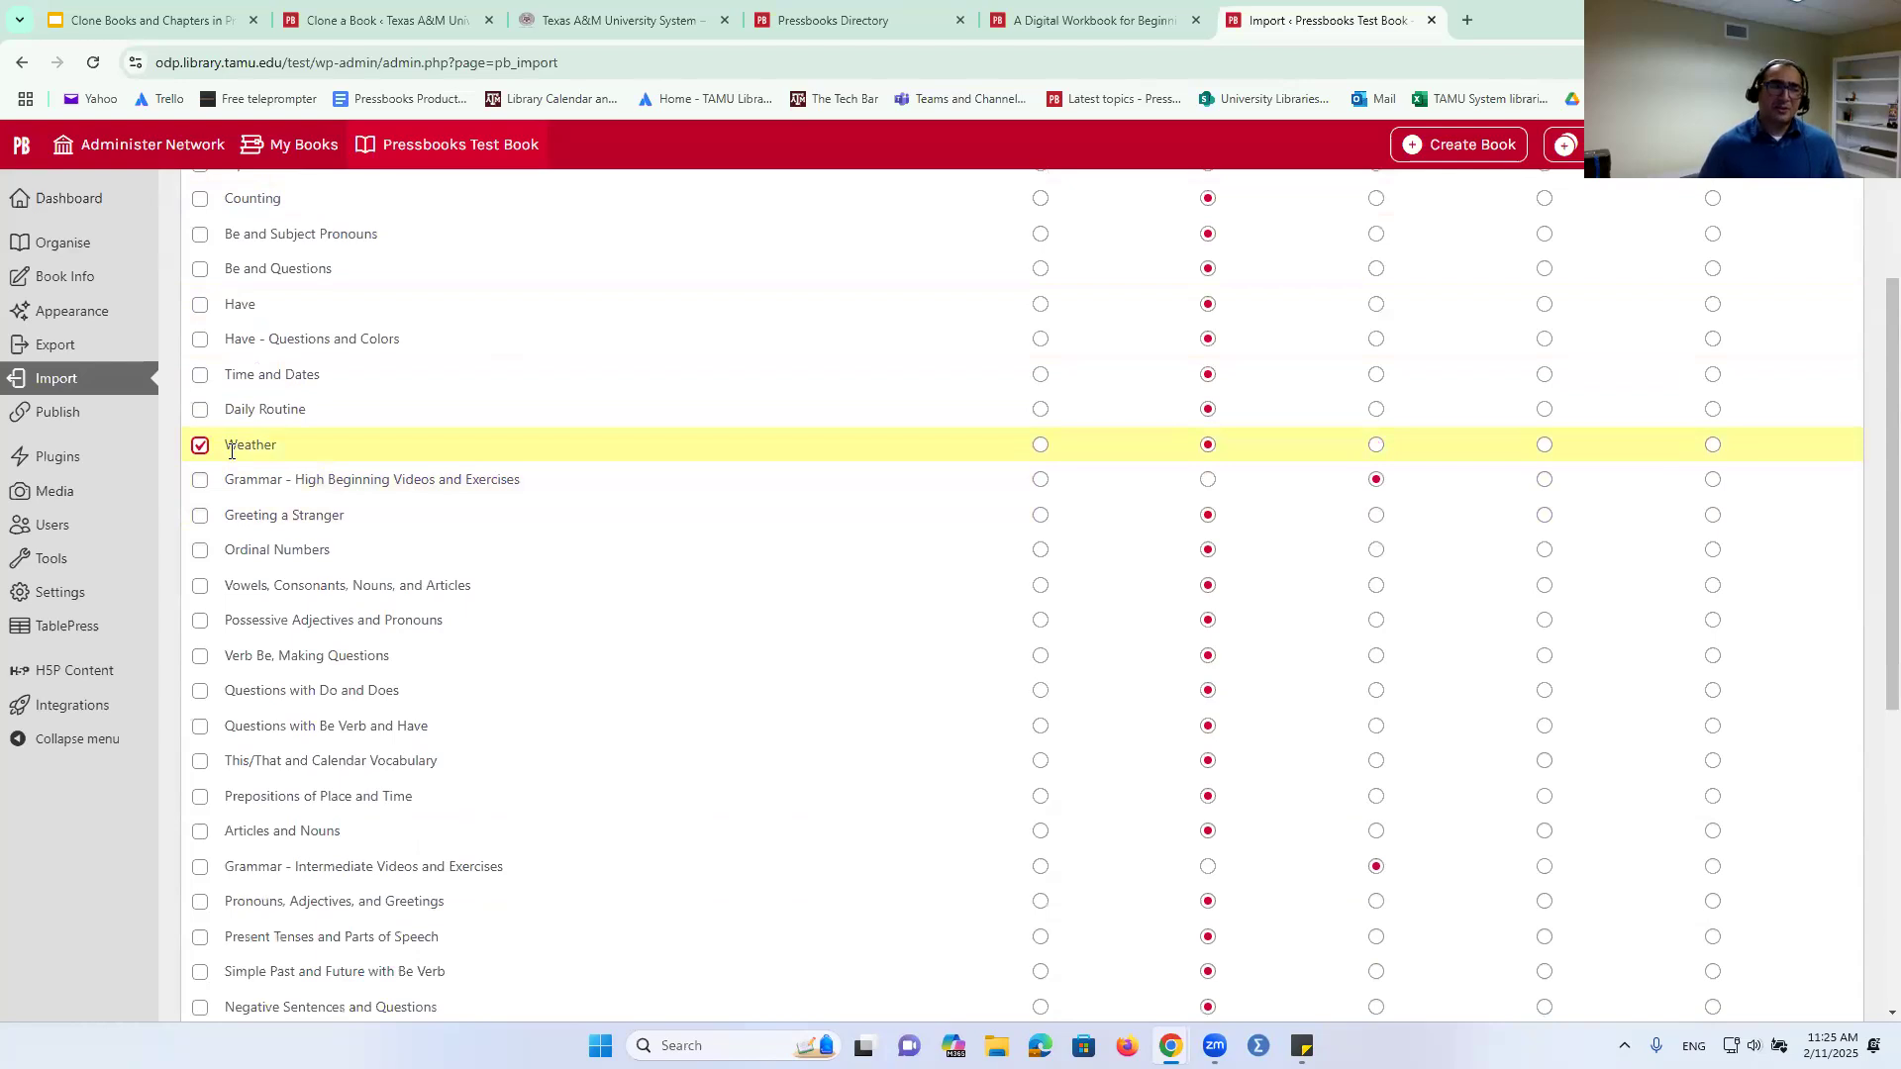
{"action": "scroll", "coordinate": [1136, 684], "scroll_direction": "up", "scroll_amount": 3}
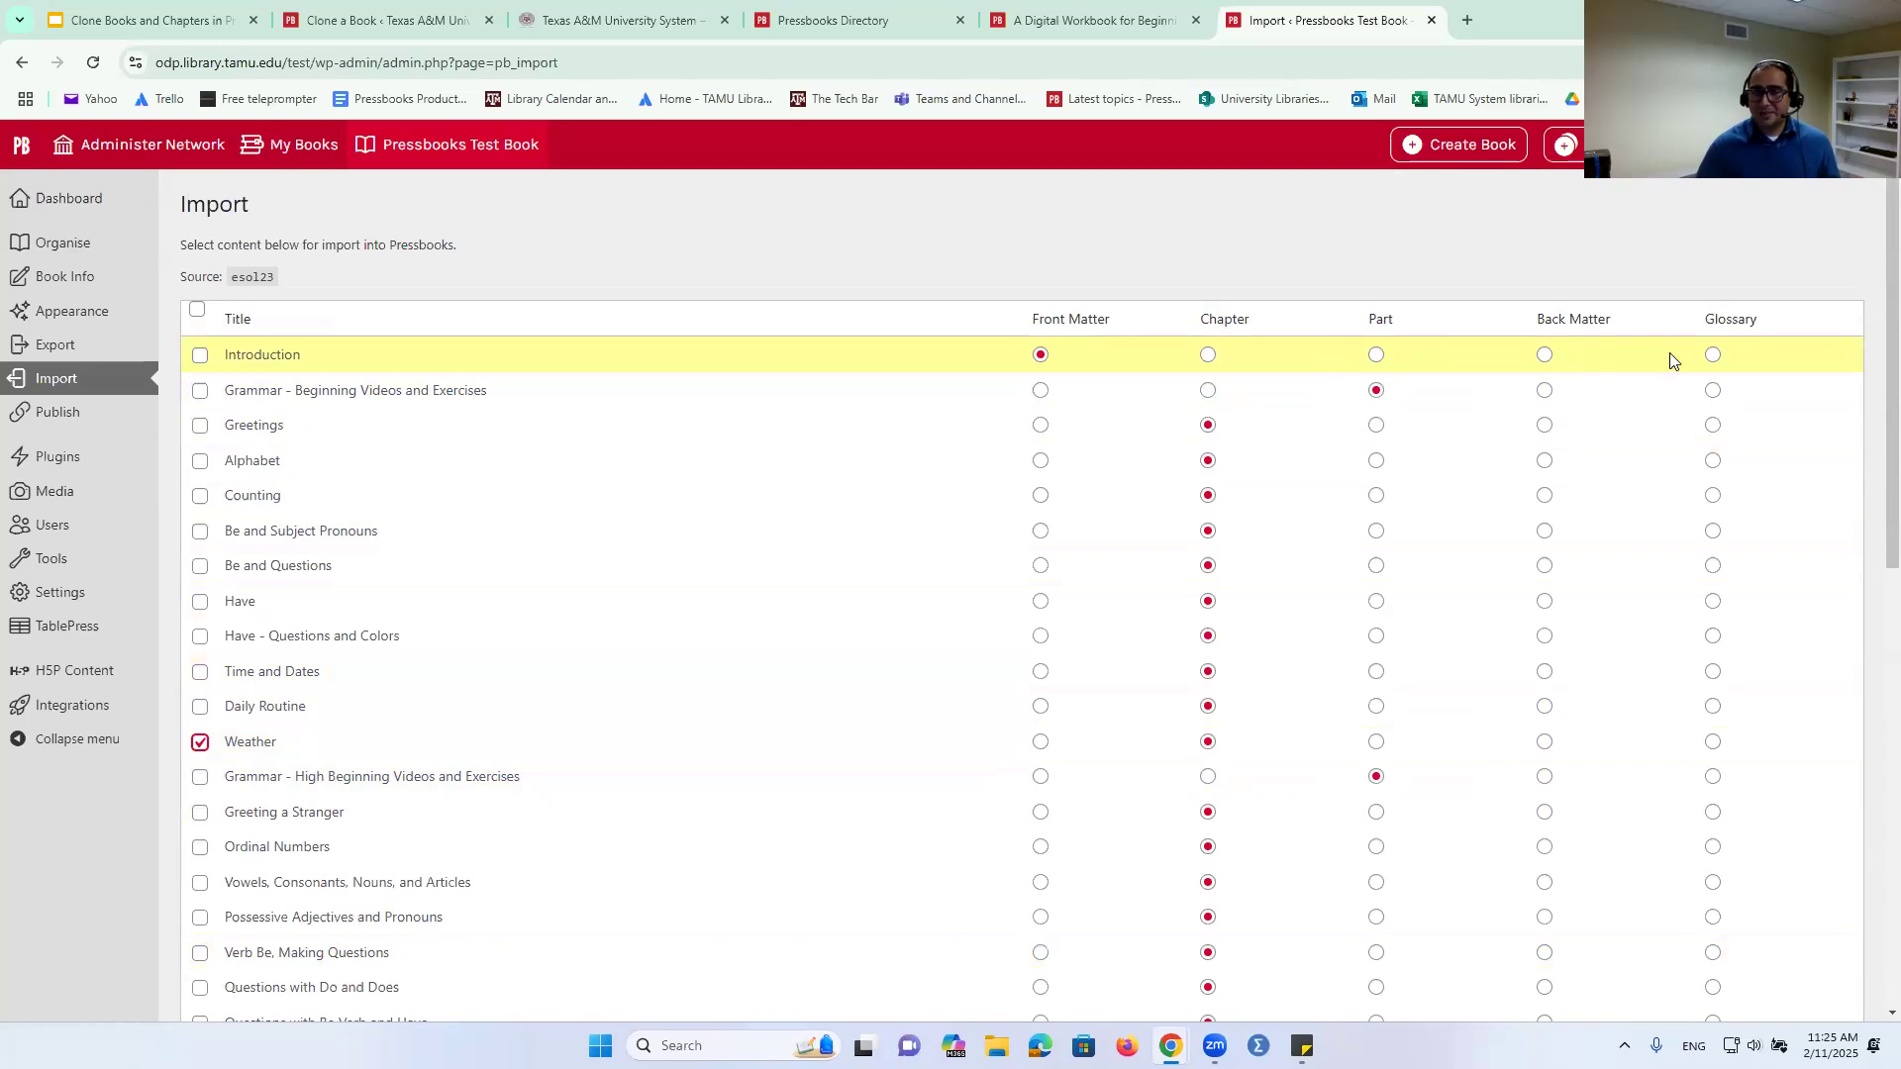
{"action": "scroll", "coordinate": [1714, 359], "scroll_direction": "down", "scroll_amount": 9}
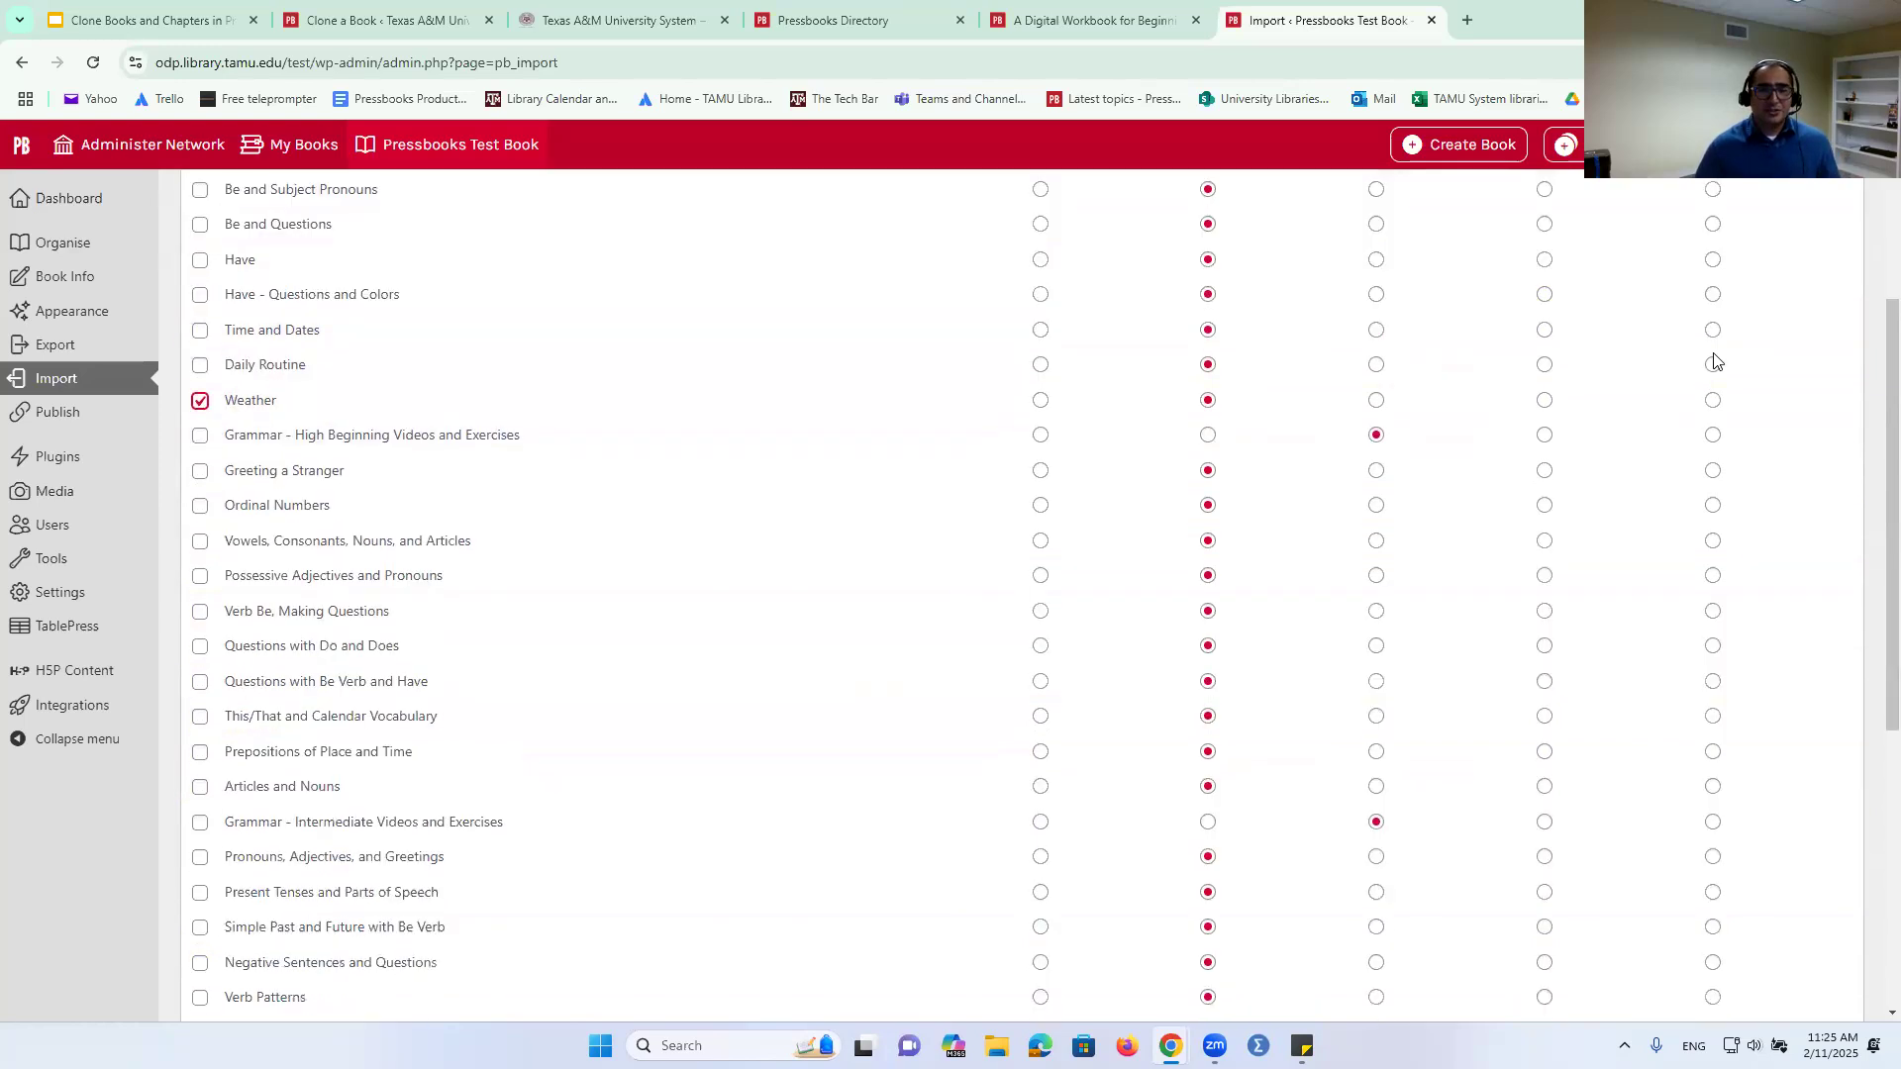
{"action": "scroll", "coordinate": [1358, 672], "scroll_direction": "up", "scroll_amount": 4}
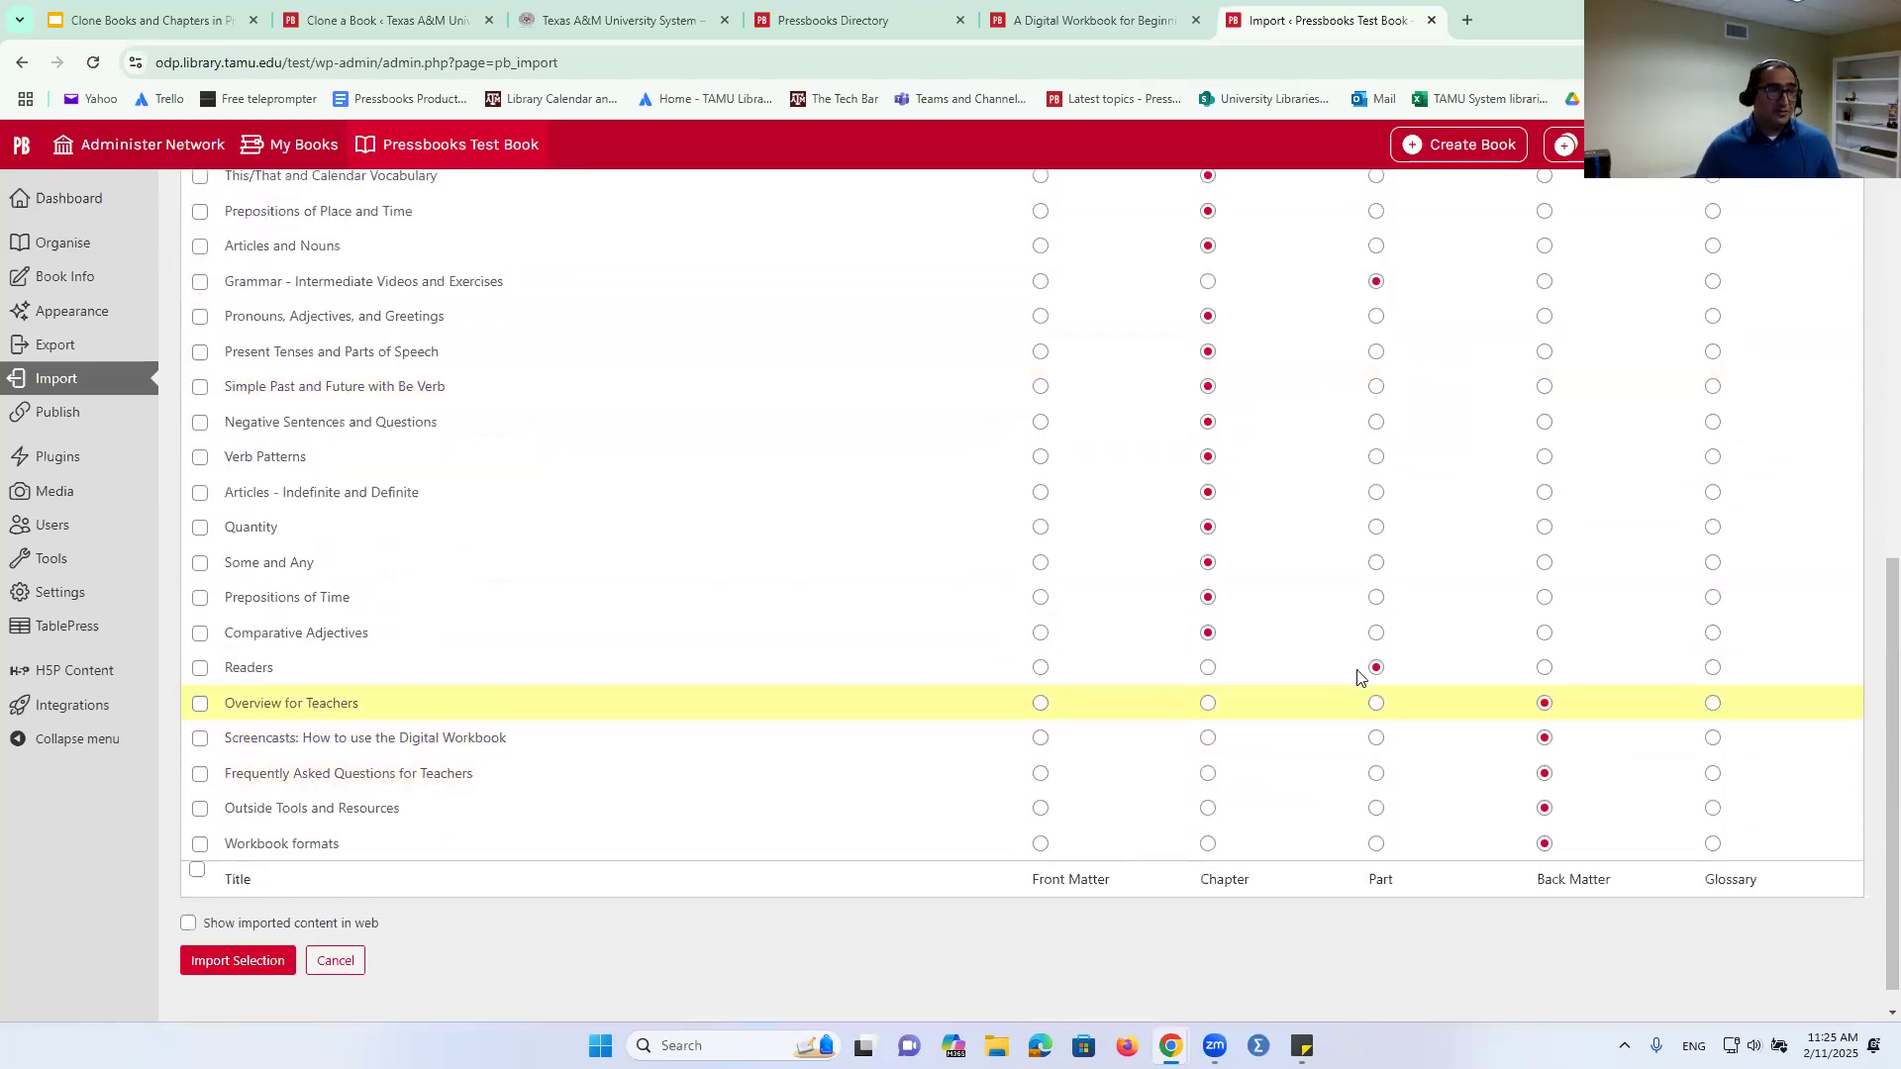
{"action": "scroll", "coordinate": [1318, 679], "scroll_direction": "up", "scroll_amount": 5}
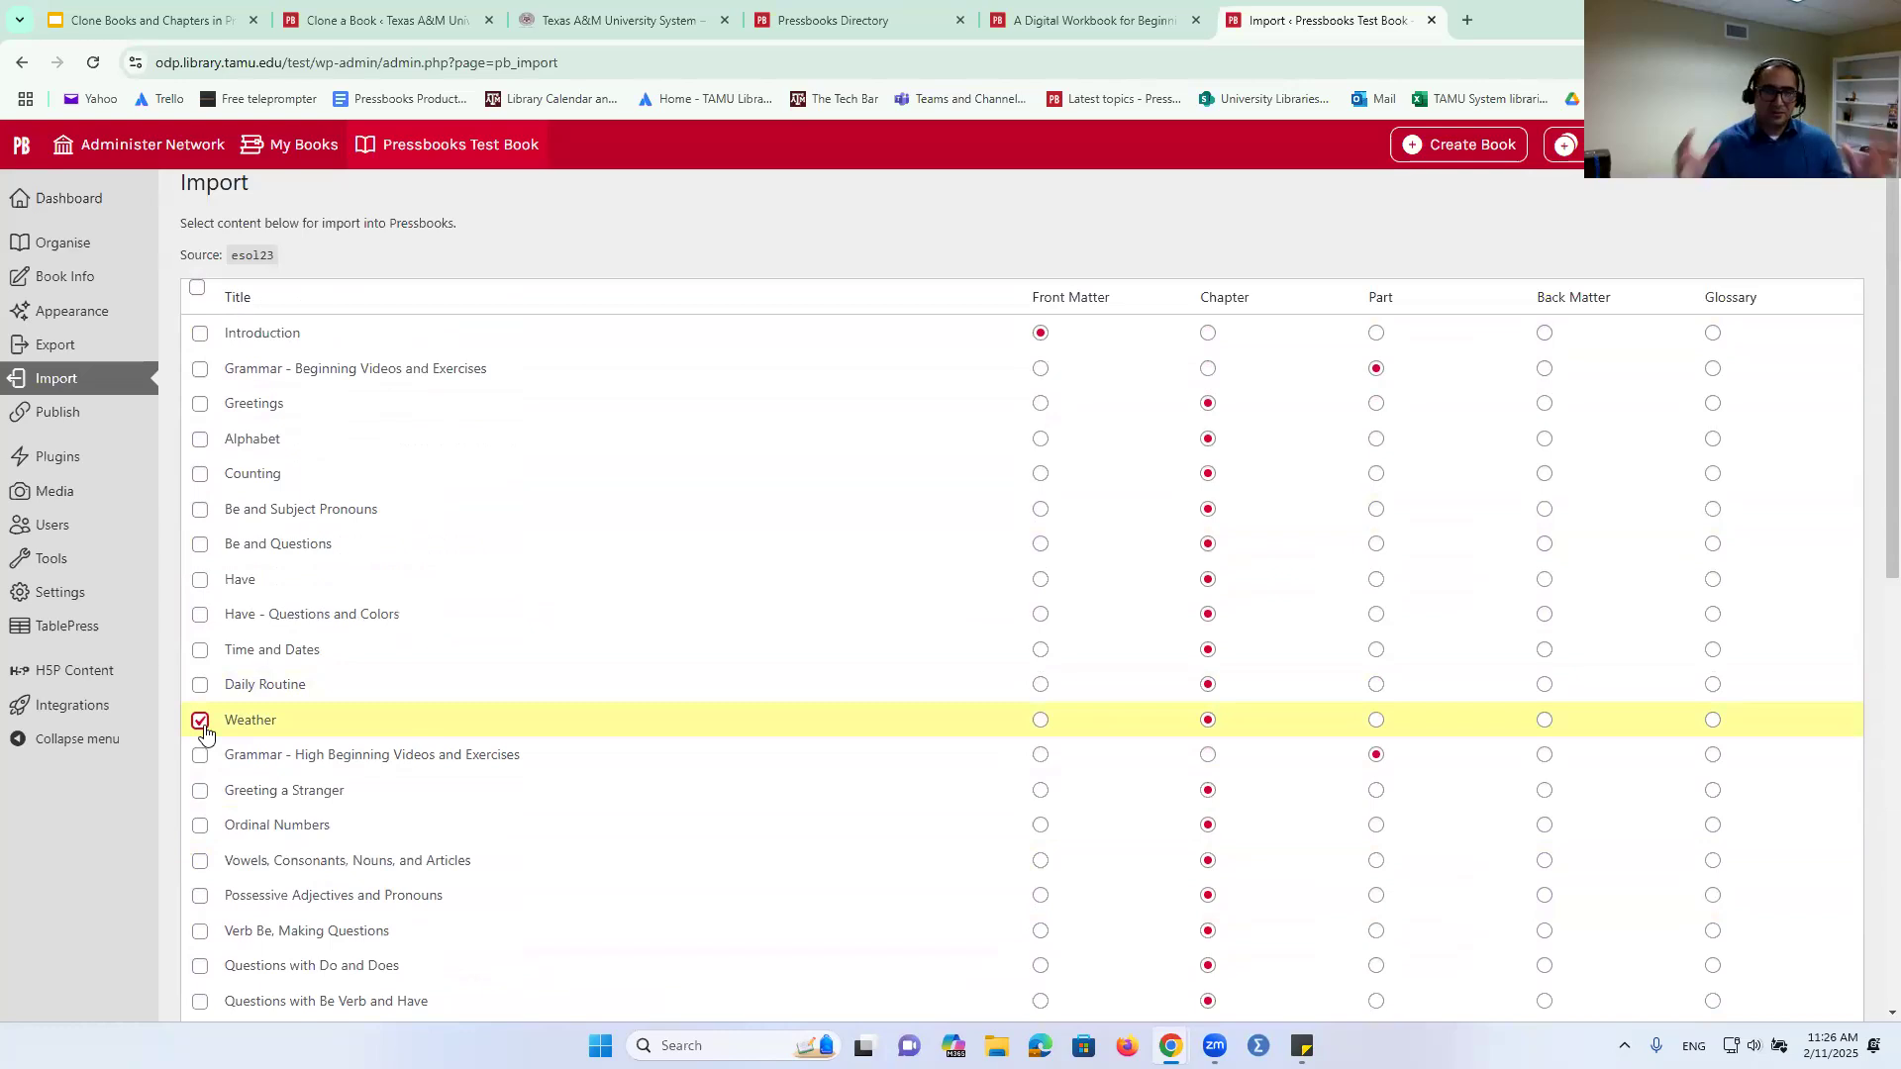
{"action": "scroll", "coordinate": [204, 731], "scroll_direction": "down", "scroll_amount": 4}
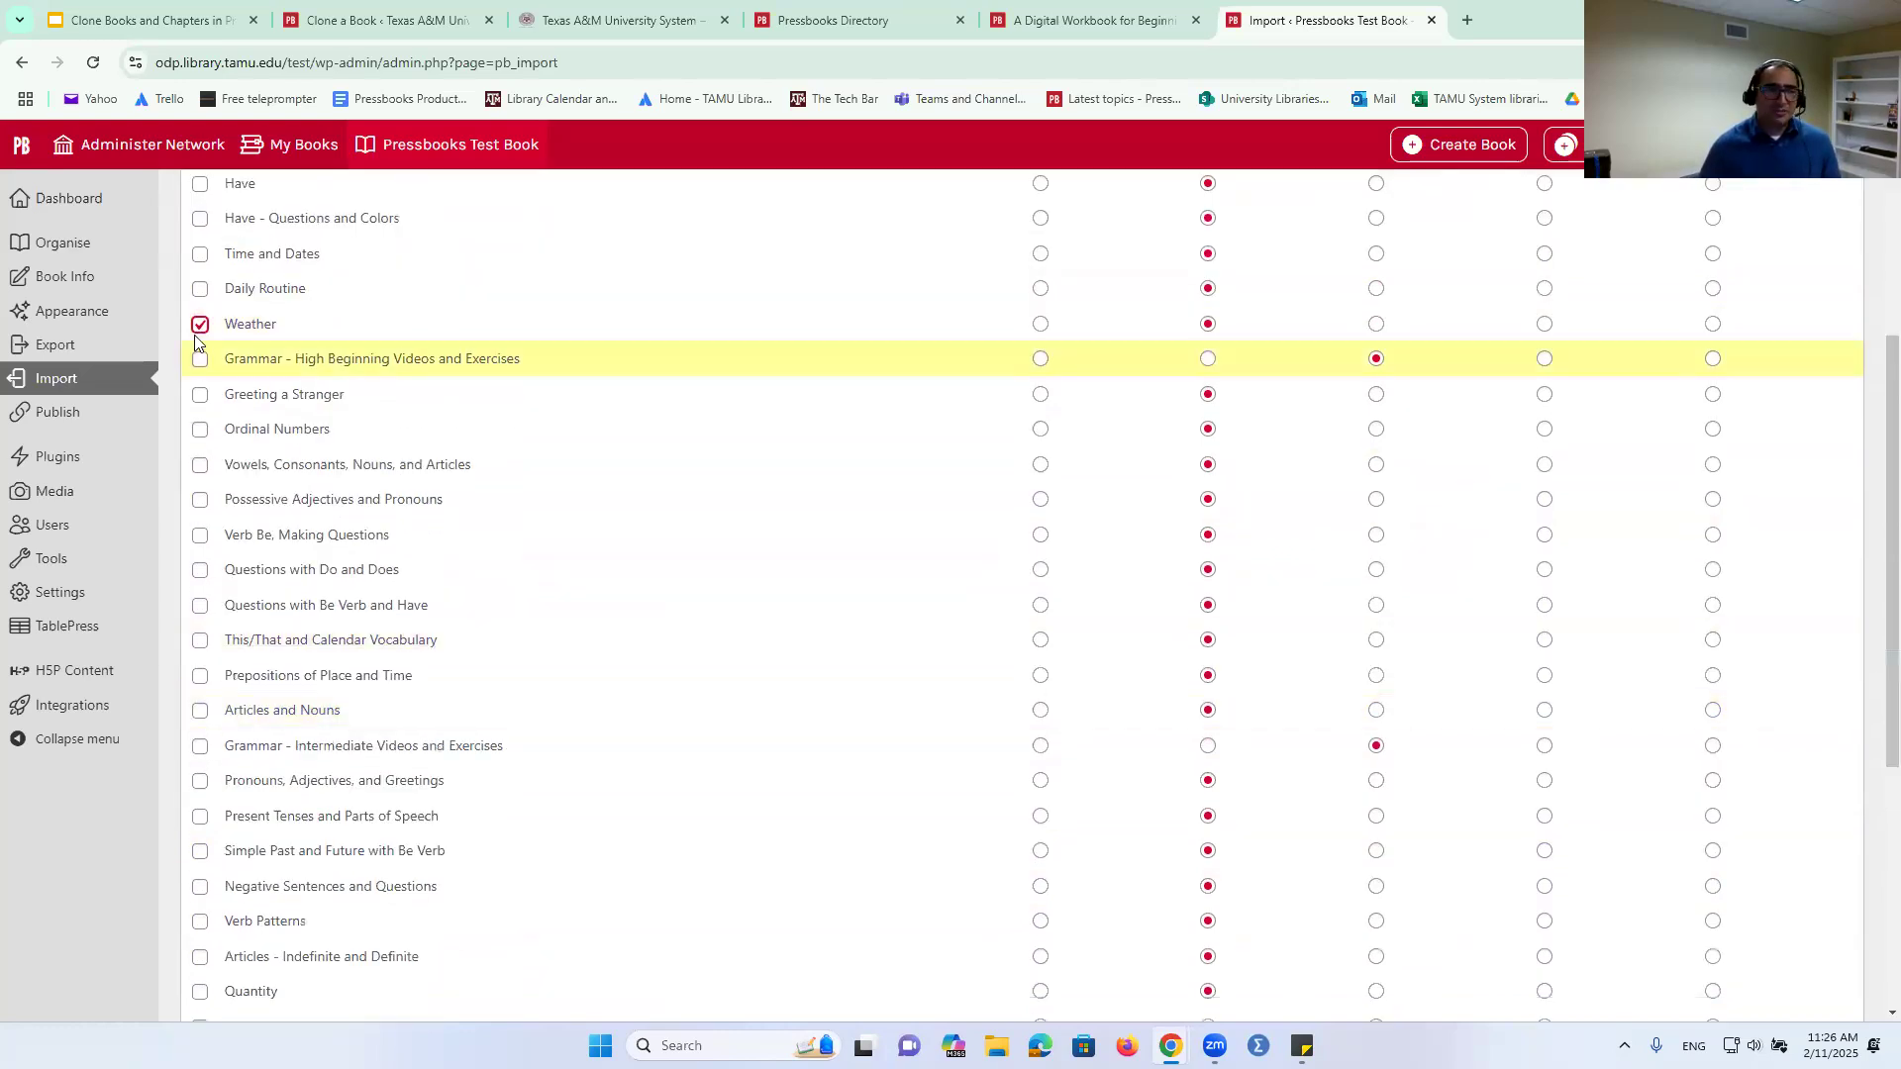
{"action": "scroll", "coordinate": [196, 340], "scroll_direction": "down", "scroll_amount": 5}
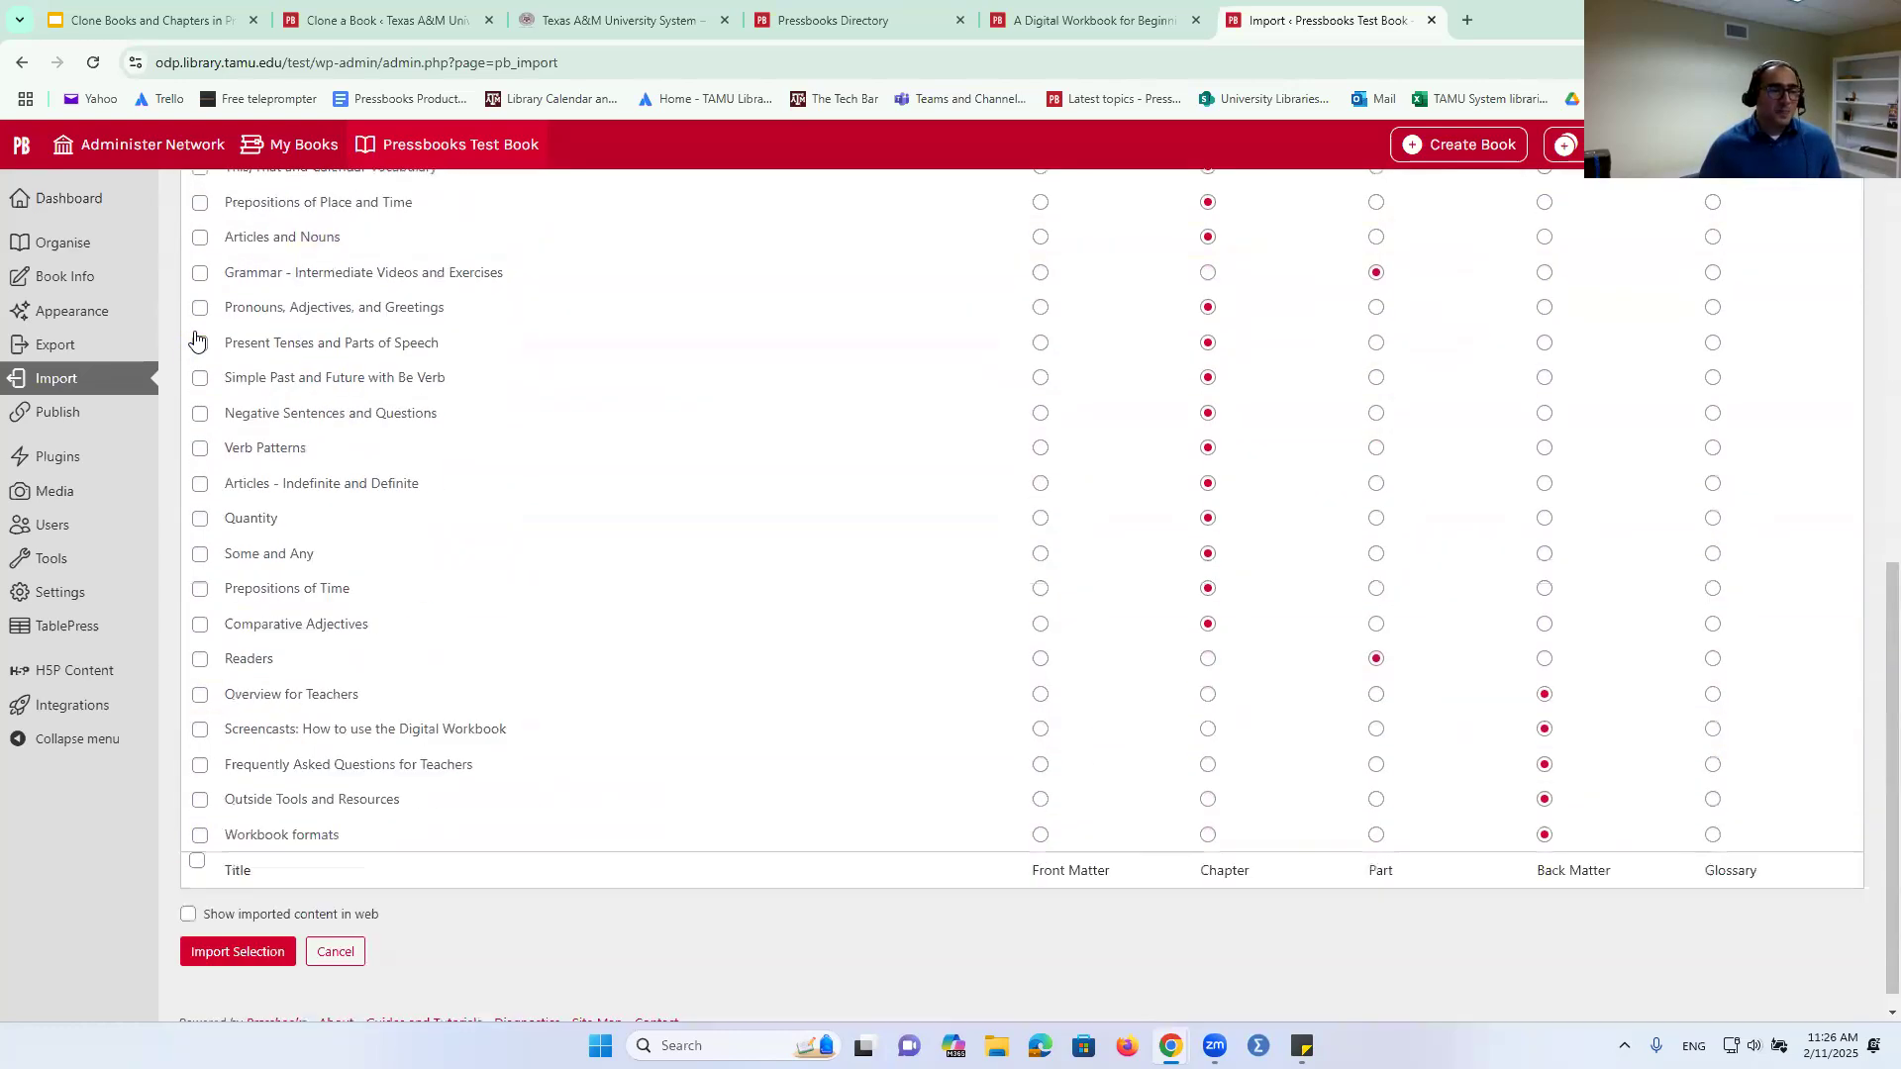
{"action": "left_click", "coordinate": [218, 935]}
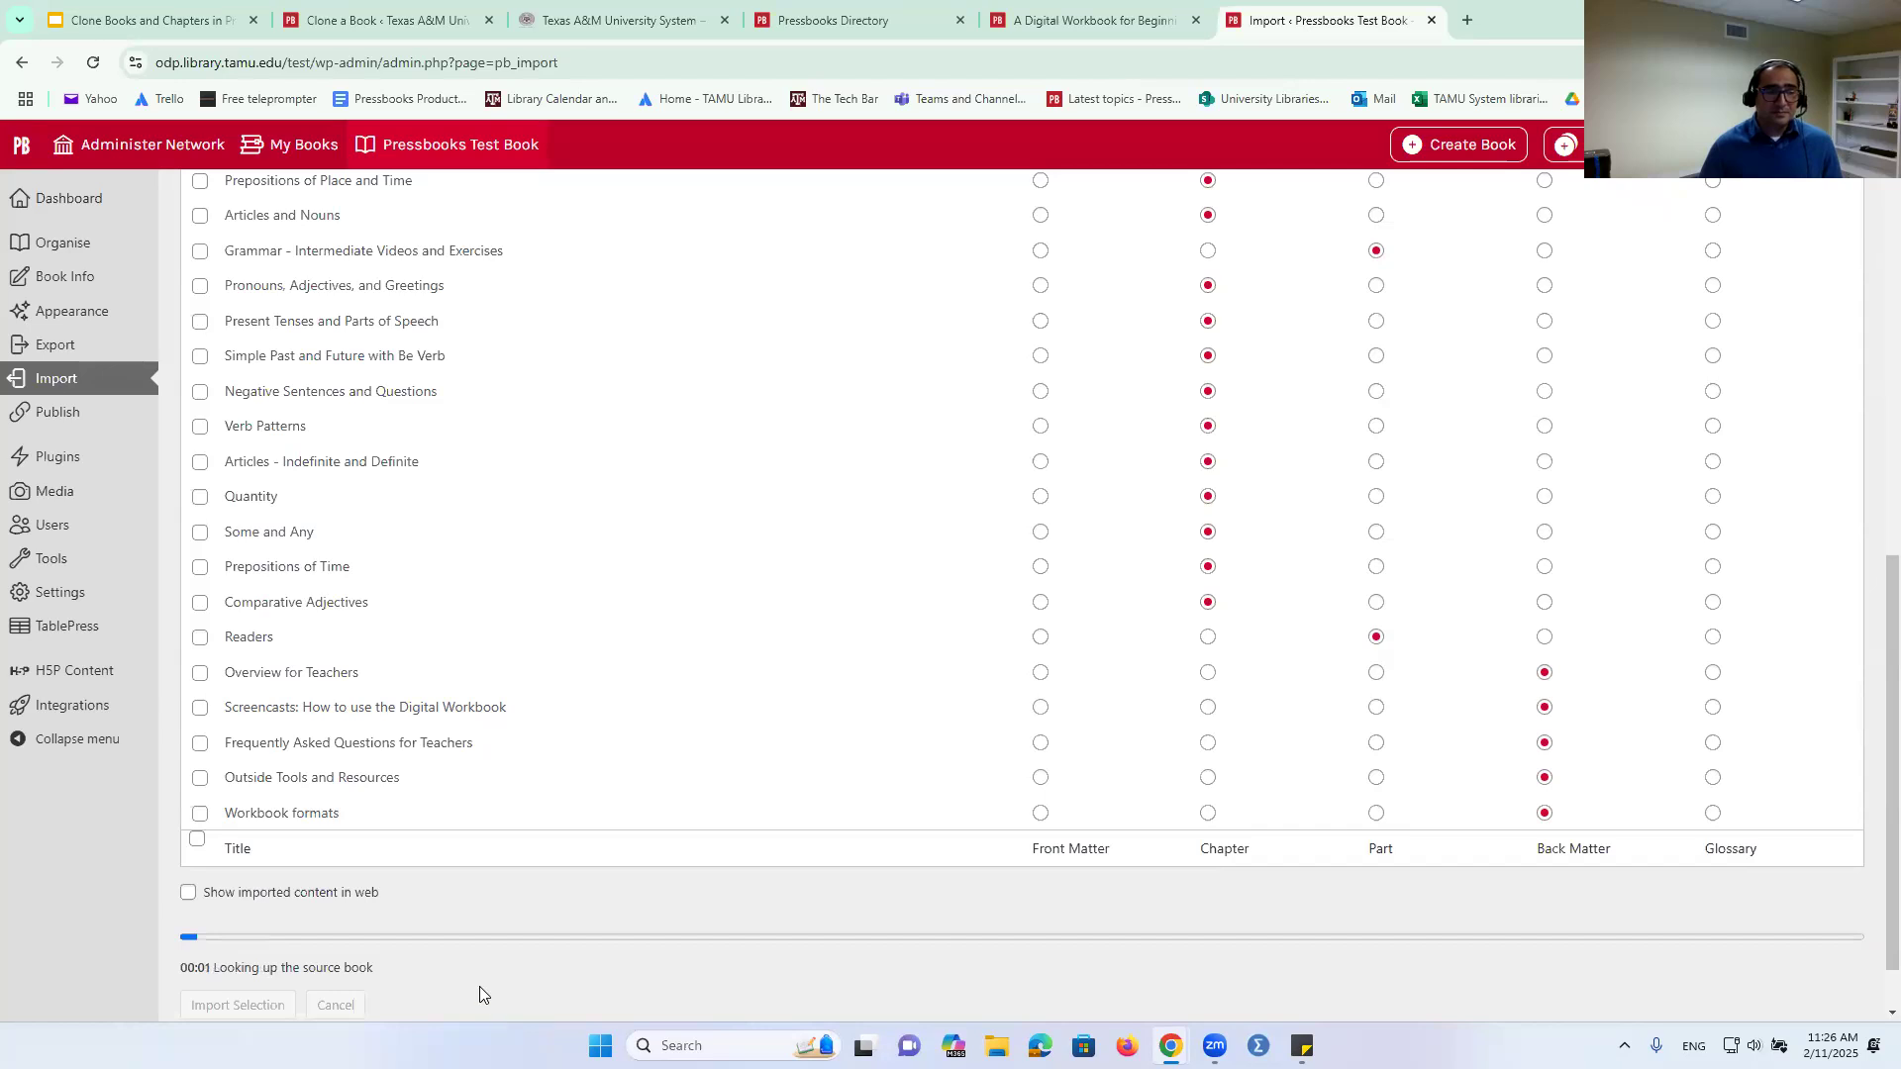
- Turn off Show in Web, Show in Exports and Show Title for the imported Weather chapter in Section 1
{"action": "scroll", "coordinate": [479, 994], "scroll_direction": "down", "scroll_amount": 2}
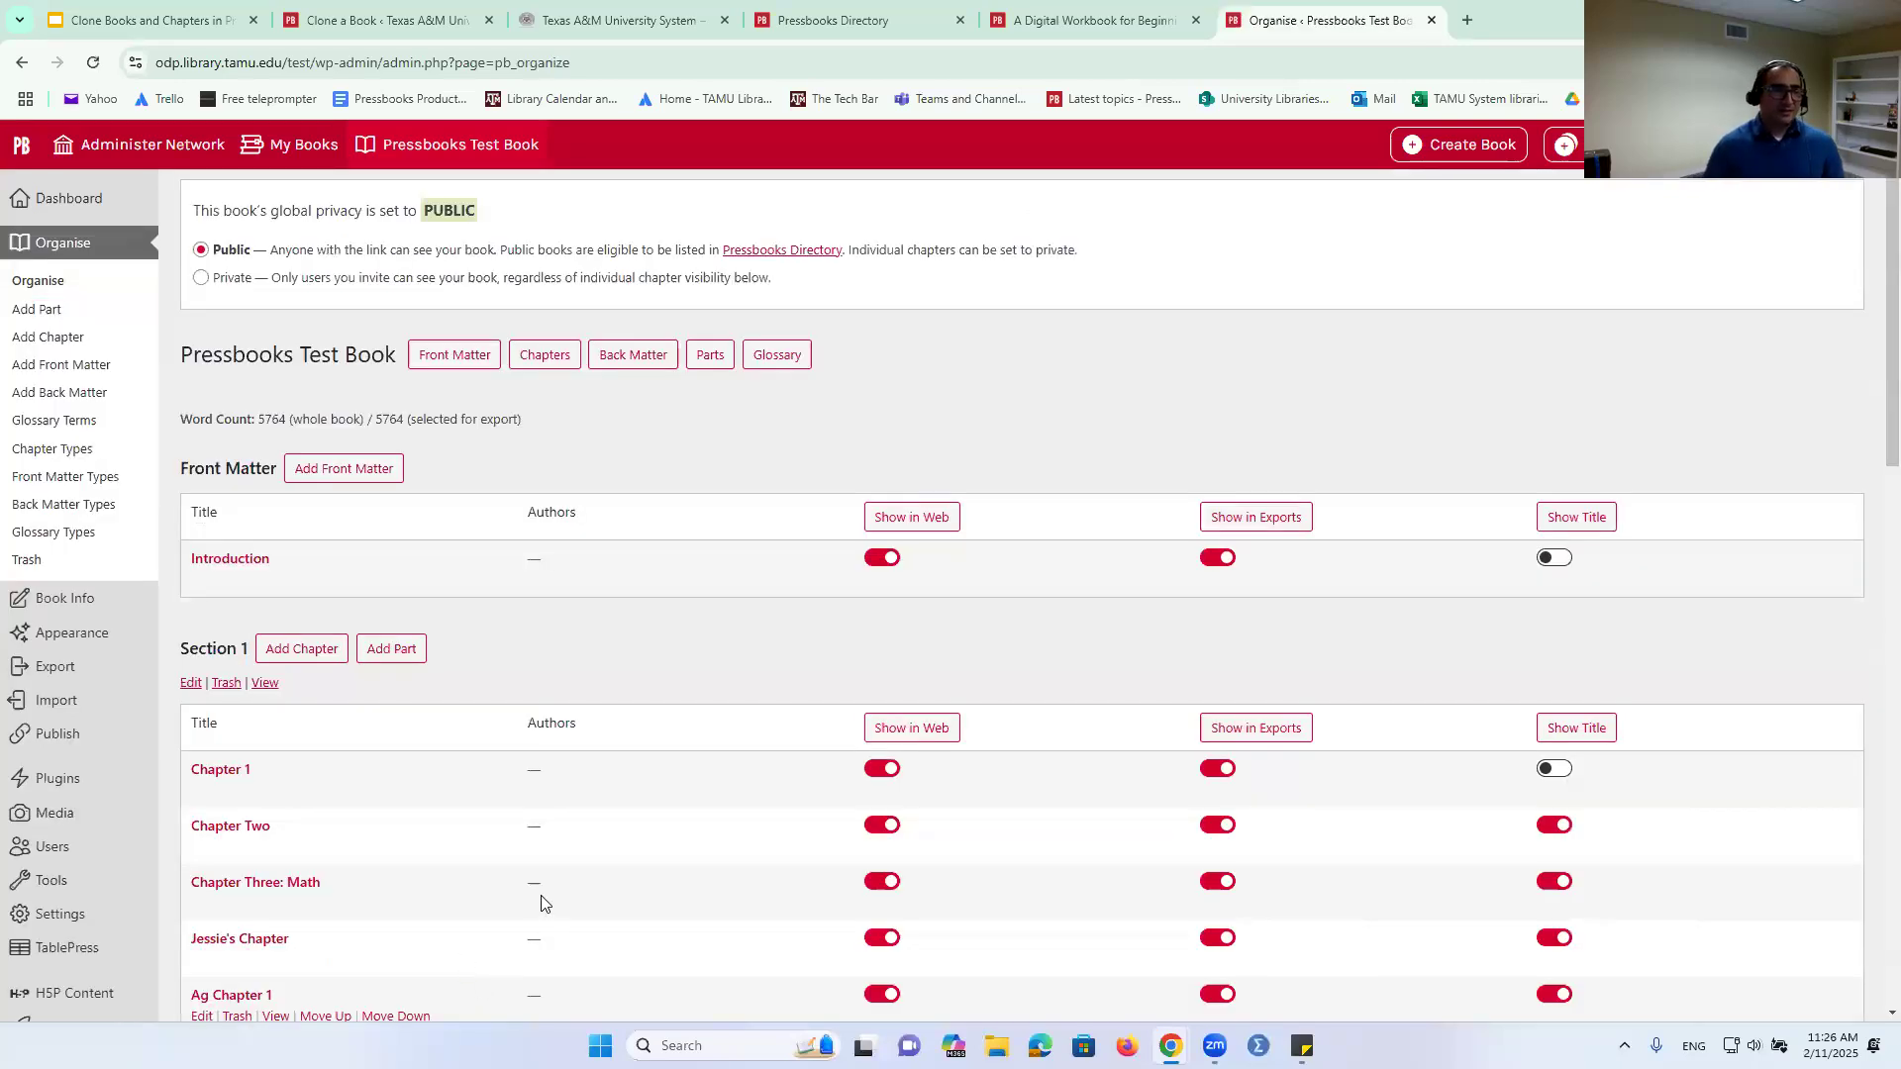
{"action": "scroll", "coordinate": [539, 901], "scroll_direction": "down", "scroll_amount": 7}
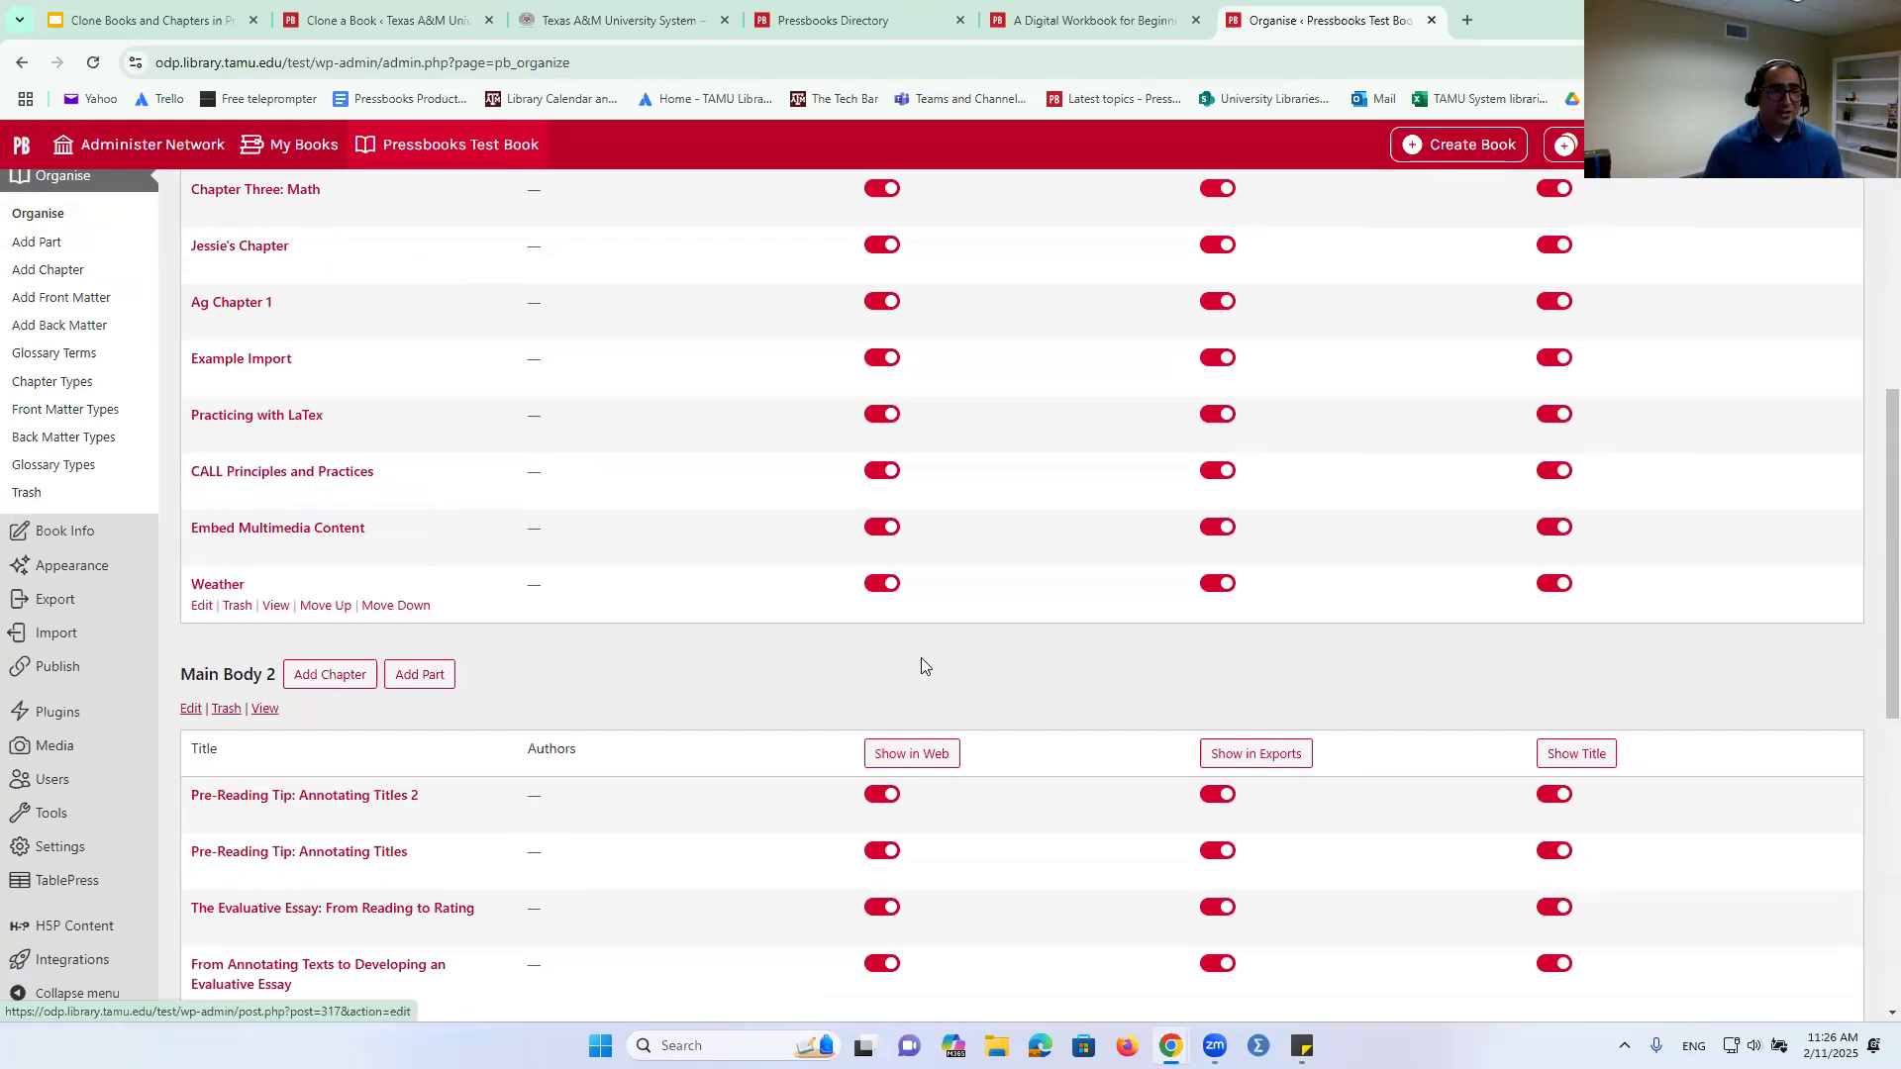
{"action": "scroll", "coordinate": [926, 663], "scroll_direction": "up", "scroll_amount": 3}
{"action": "scroll", "coordinate": [956, 728], "scroll_direction": "down", "scroll_amount": 1}
{"action": "left_click", "coordinate": [880, 781]}
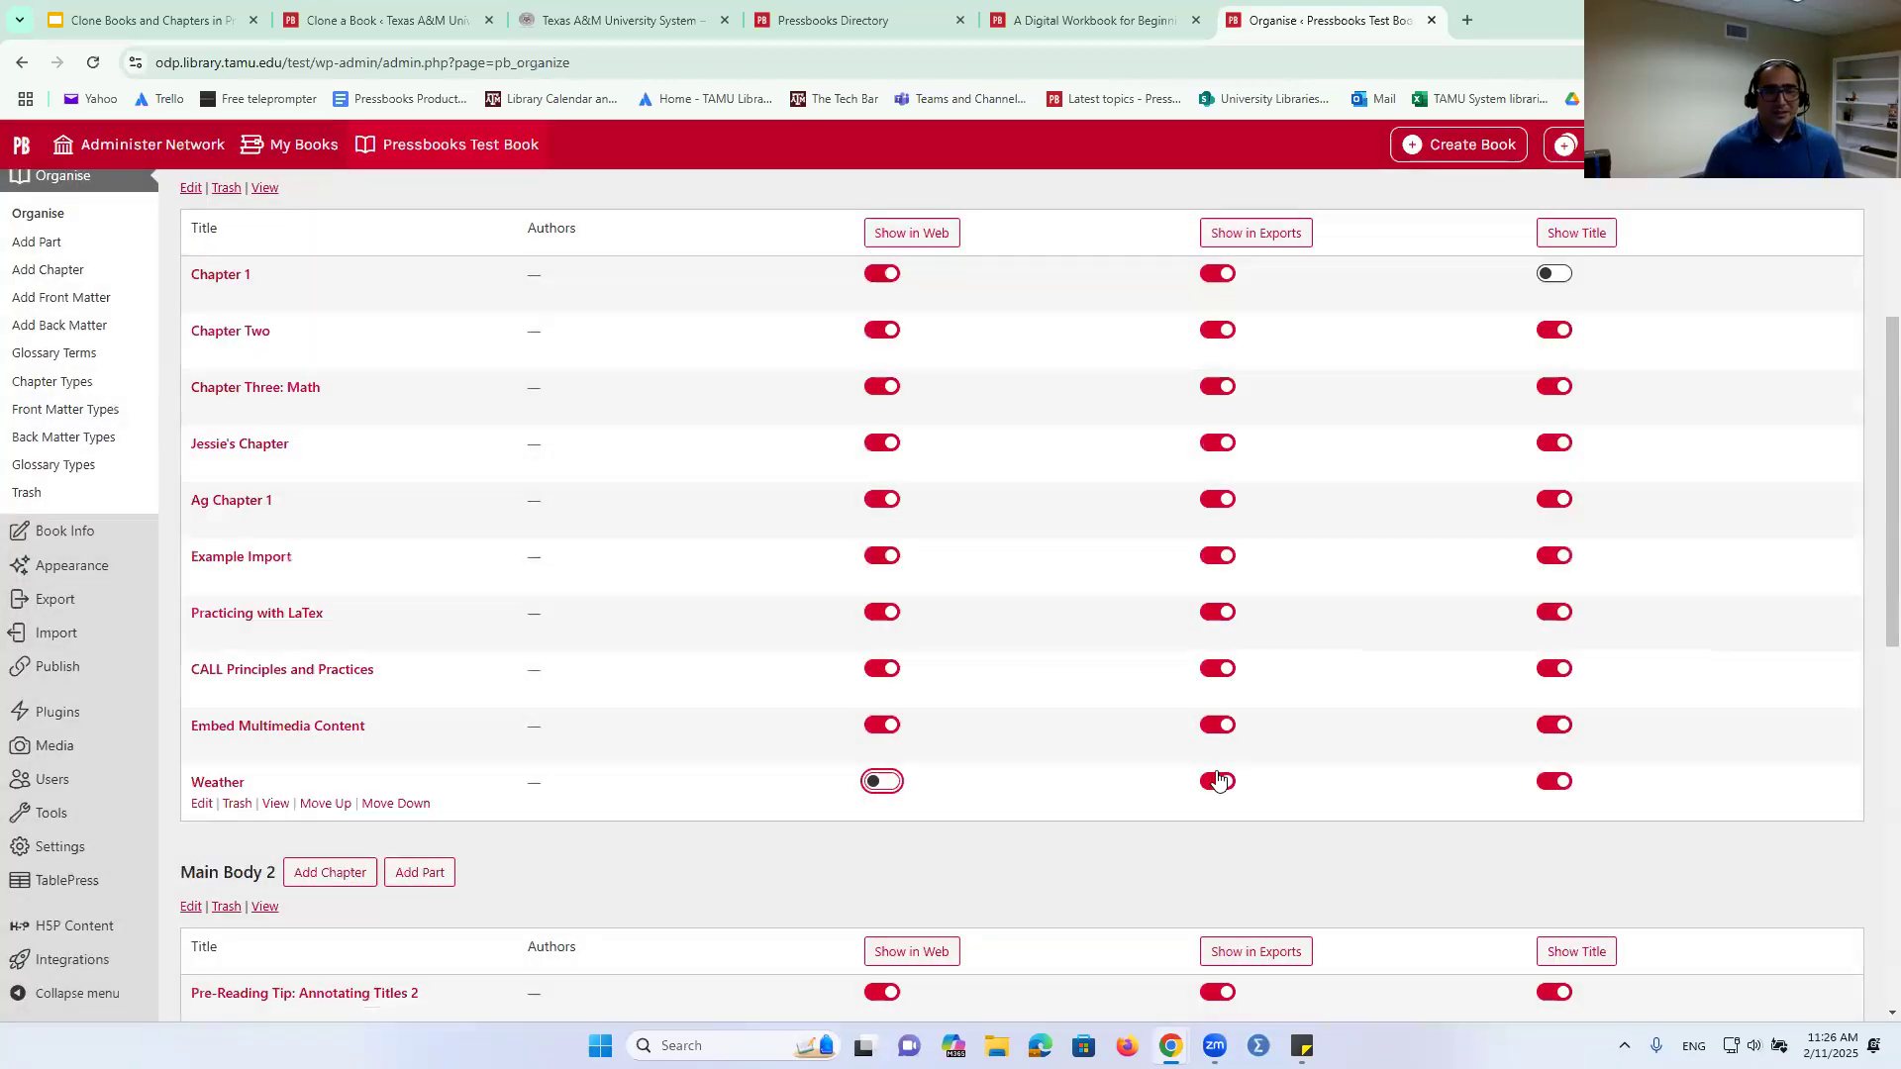
{"action": "left_click", "coordinate": [1217, 783]}
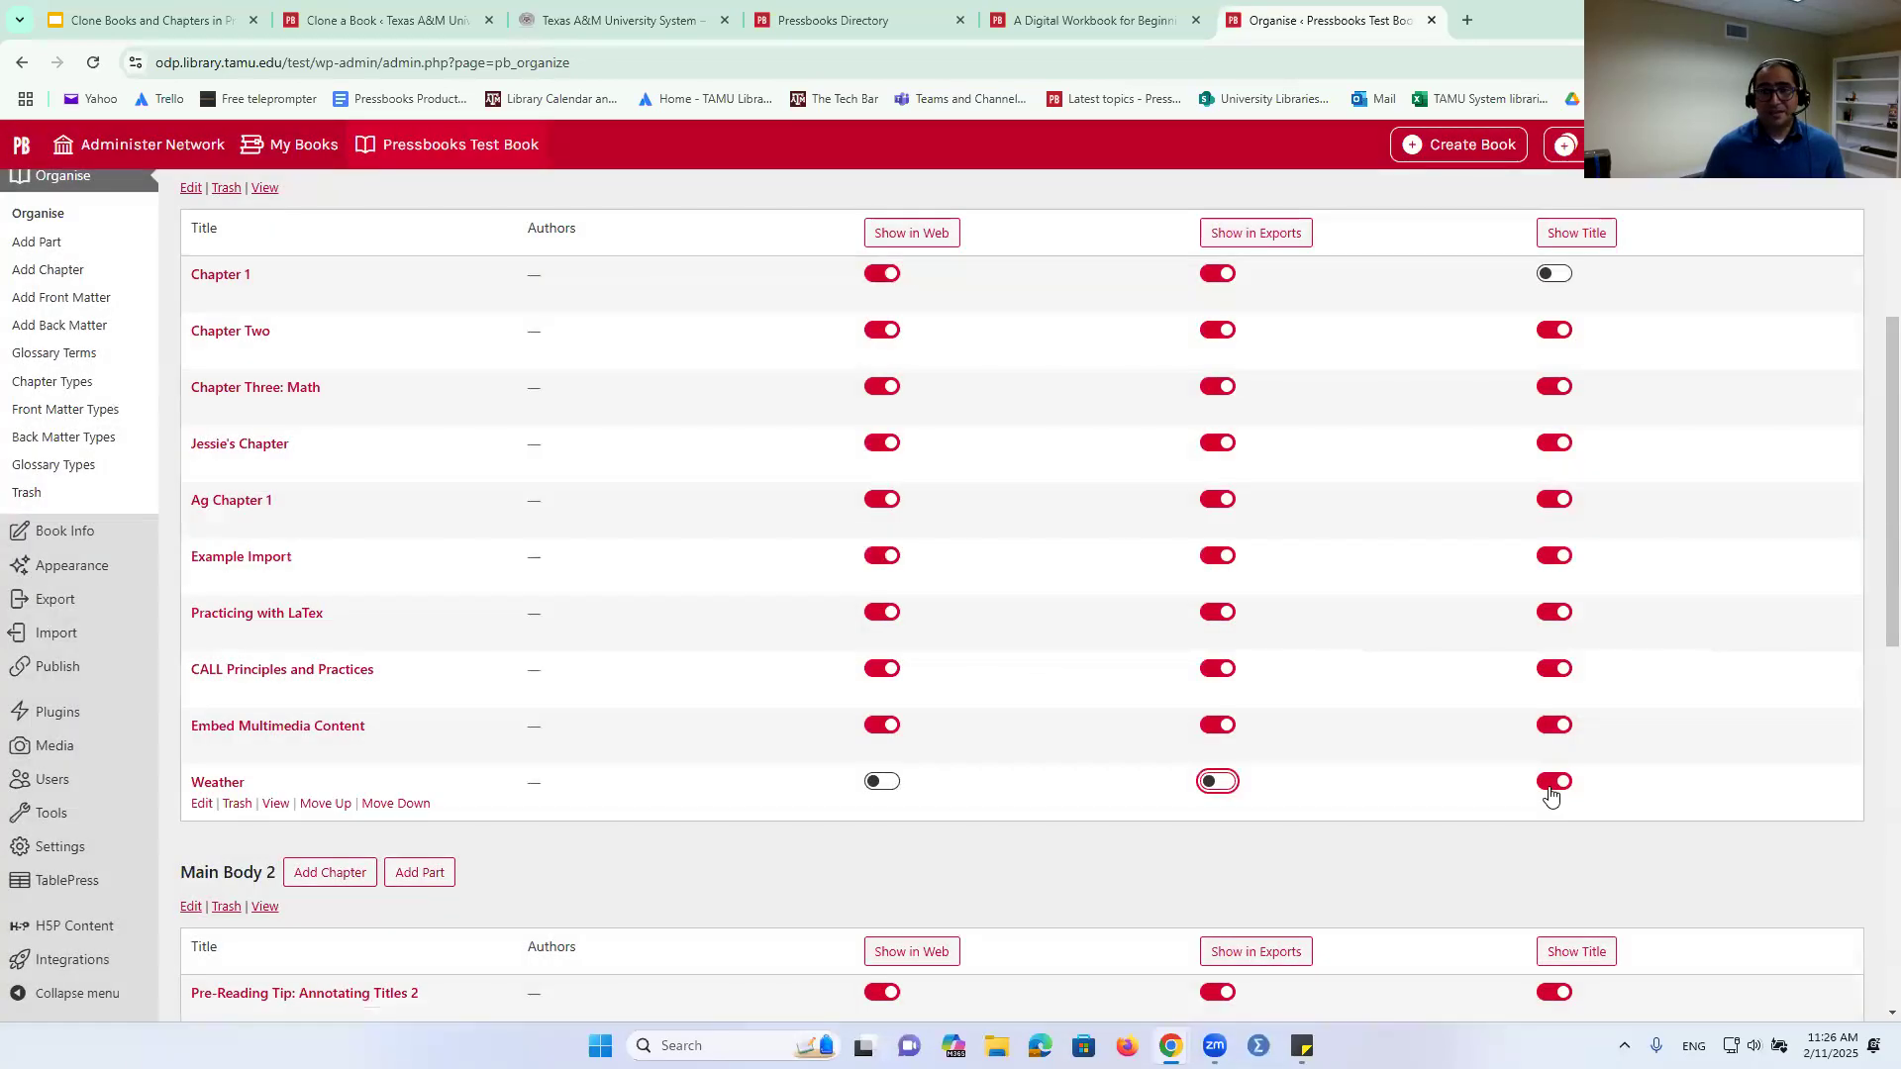
{"action": "left_click", "coordinate": [1550, 789]}
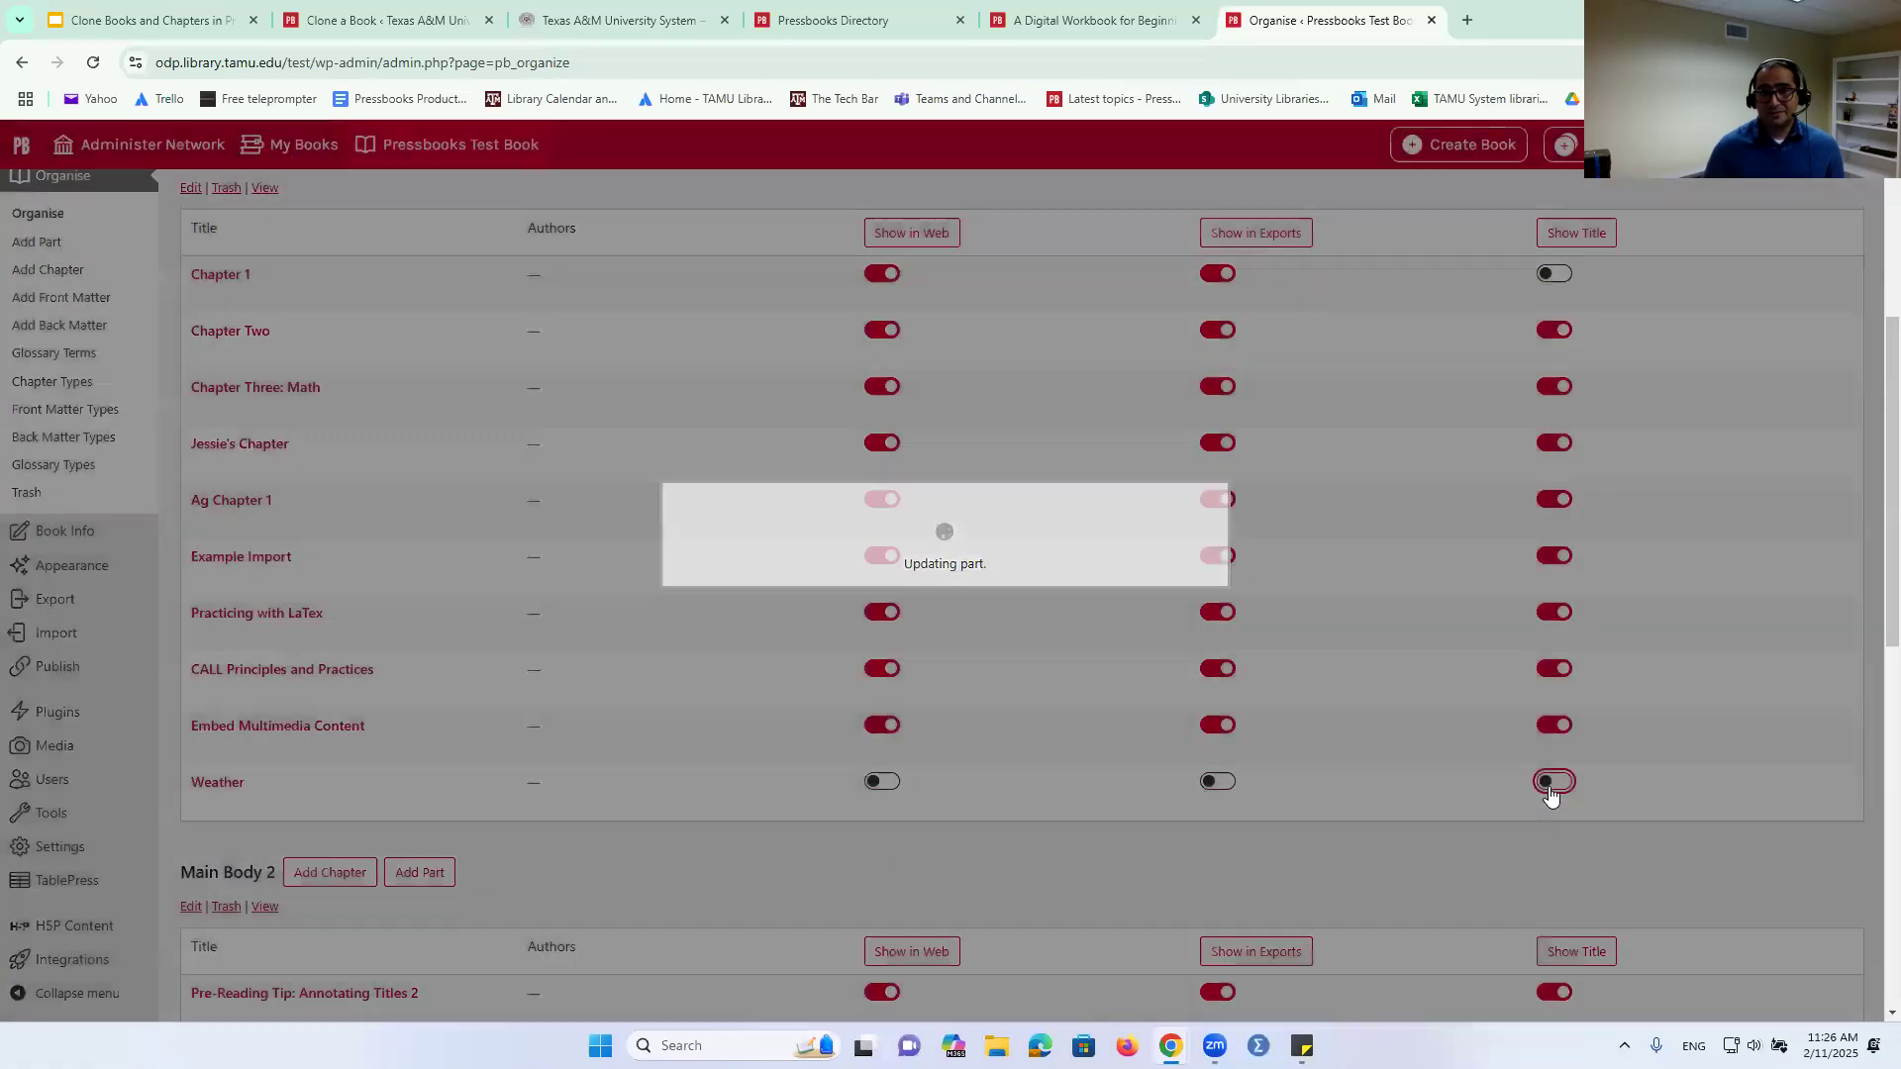
- Open the Weather chapter for editing and review its video and H5P exercises
{"action": "left_click", "coordinate": [208, 784]}
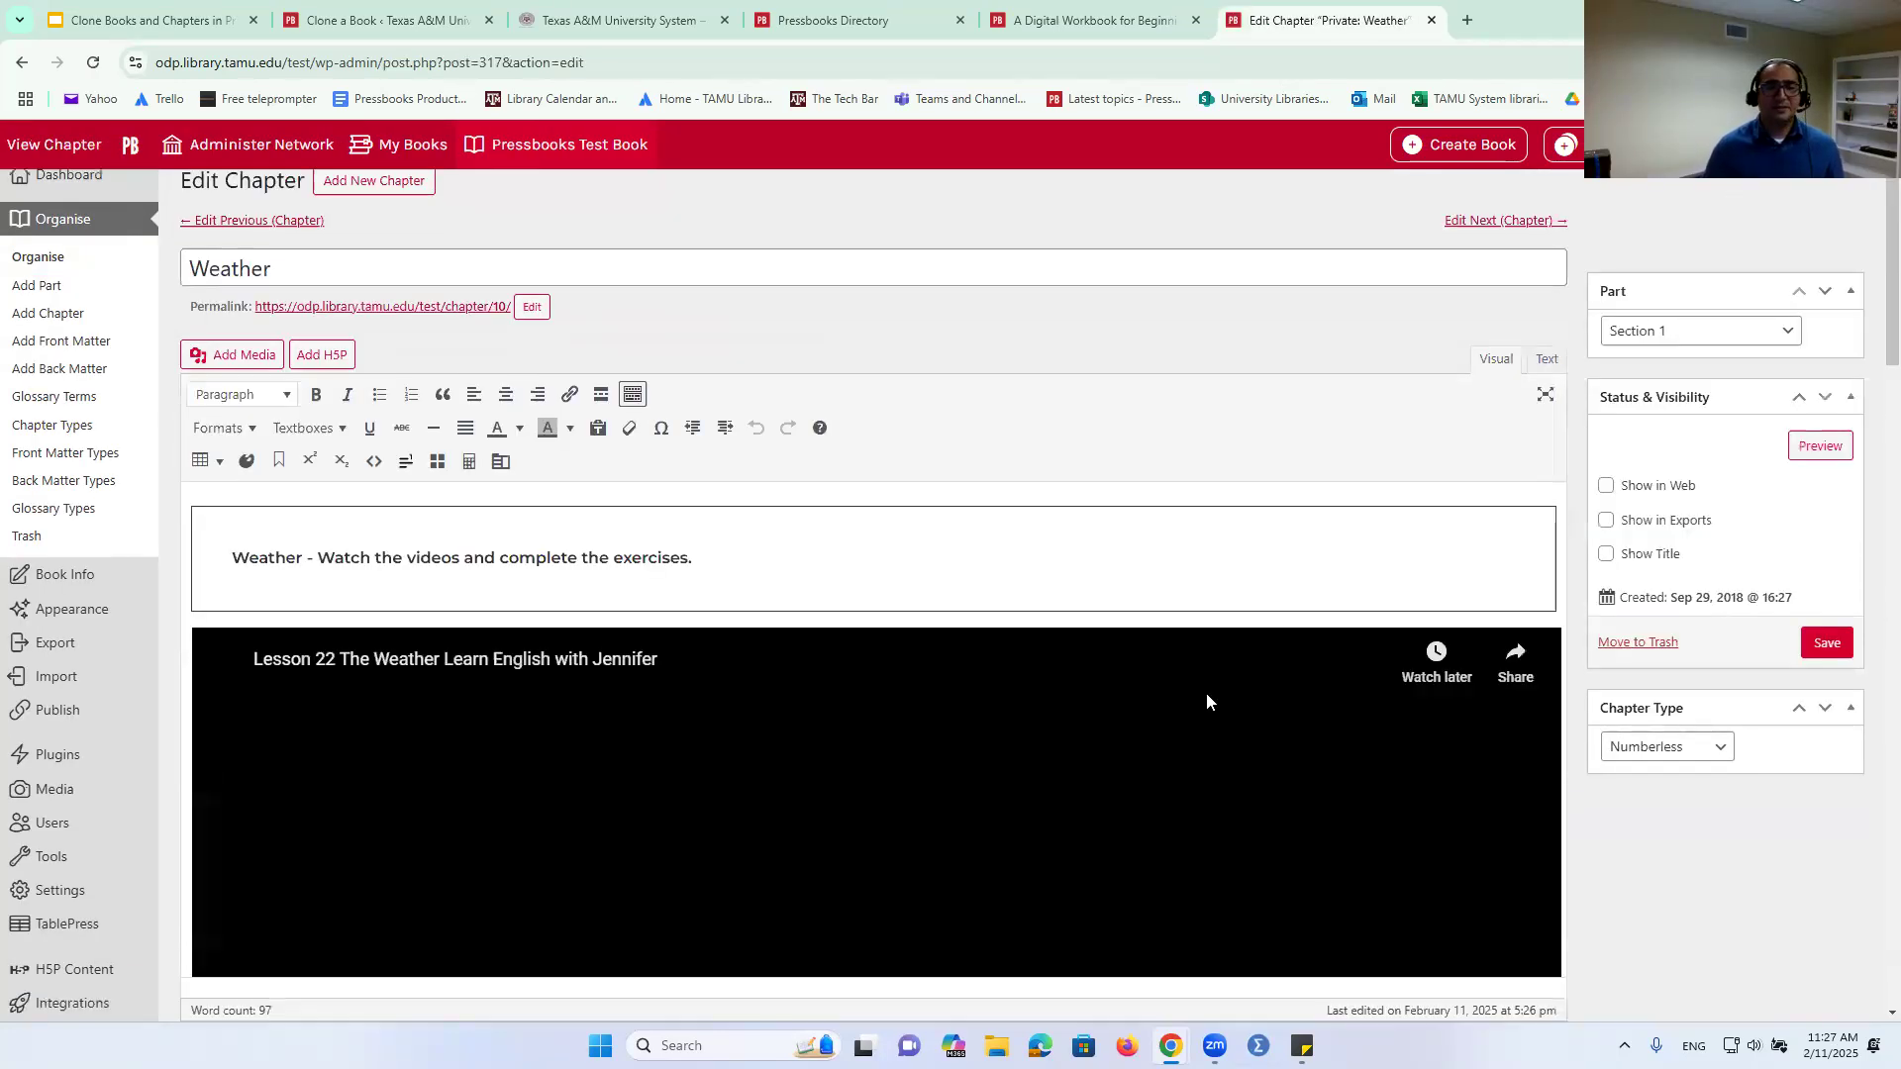
{"action": "scroll", "coordinate": [1206, 693], "scroll_direction": "down", "scroll_amount": 3}
{"action": "scroll", "coordinate": [1208, 694], "scroll_direction": "down", "scroll_amount": 5}
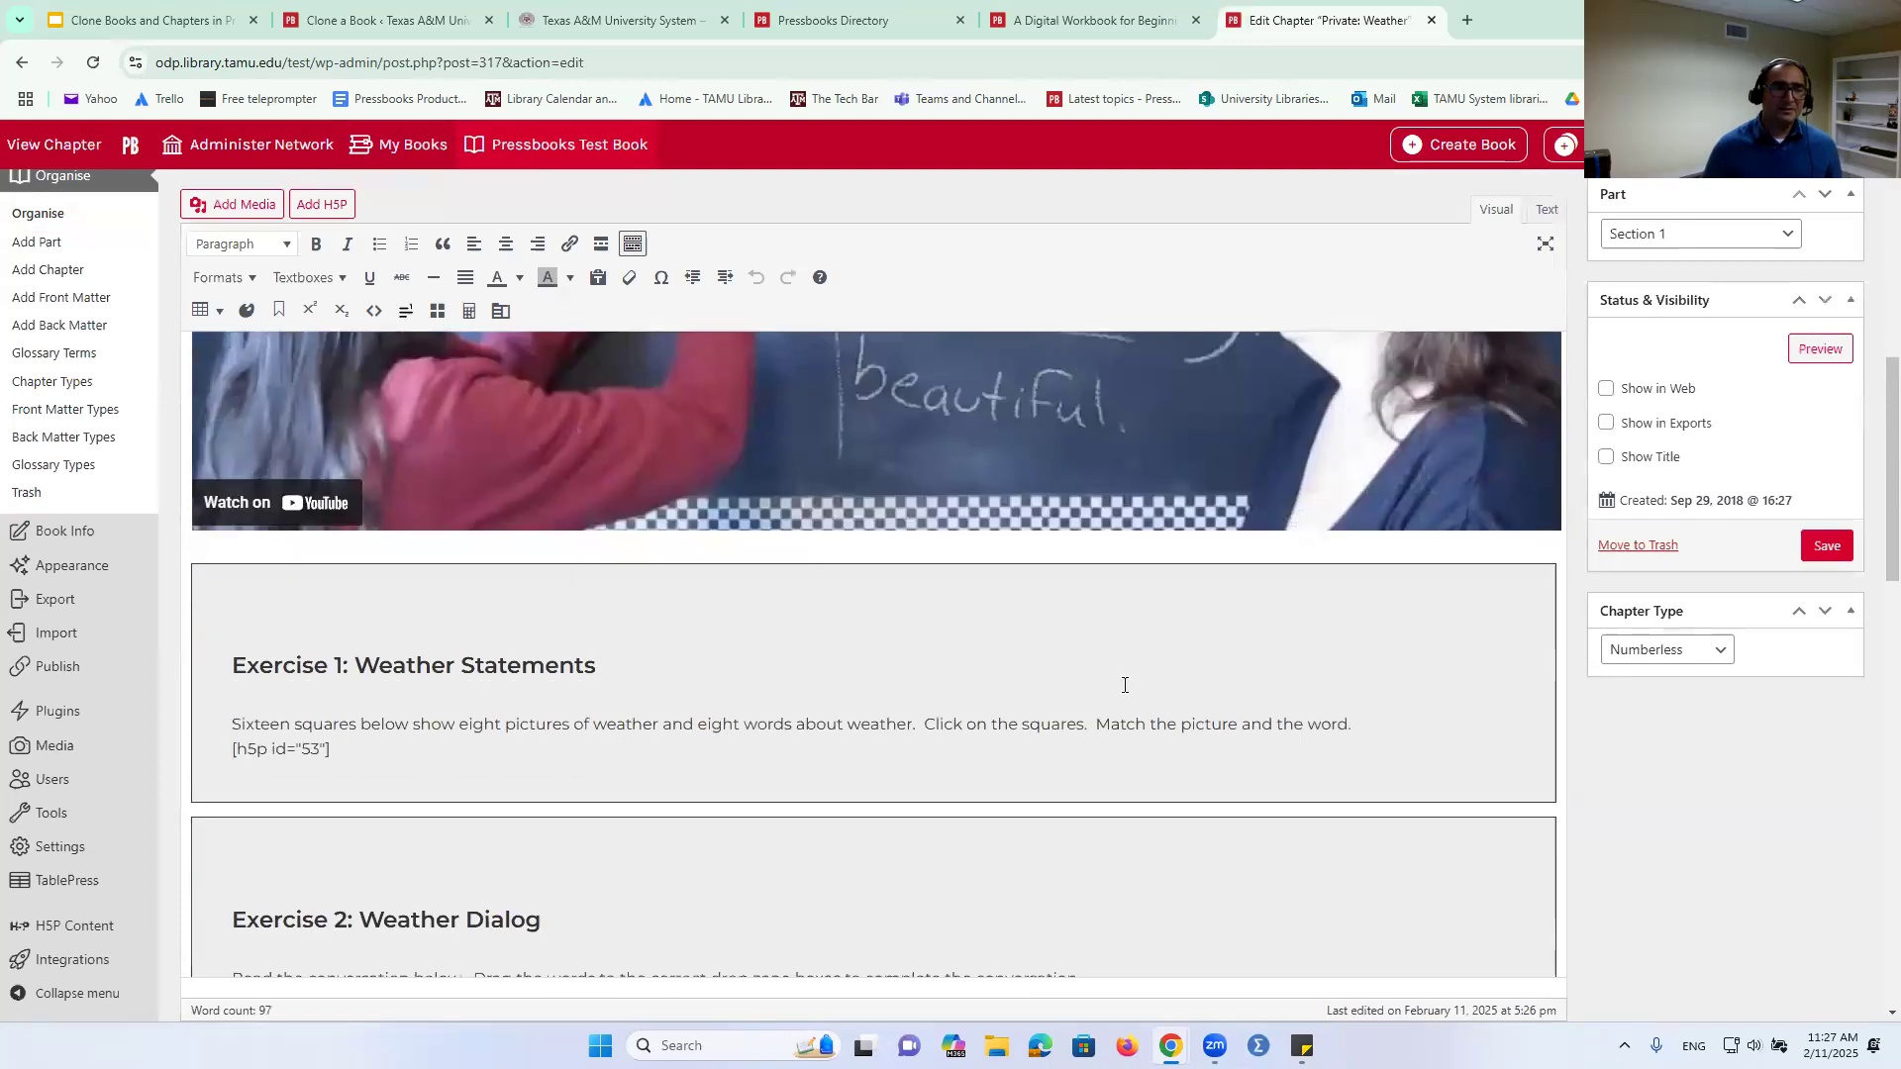
{"action": "scroll", "coordinate": [517, 585], "scroll_direction": "down", "scroll_amount": 6}
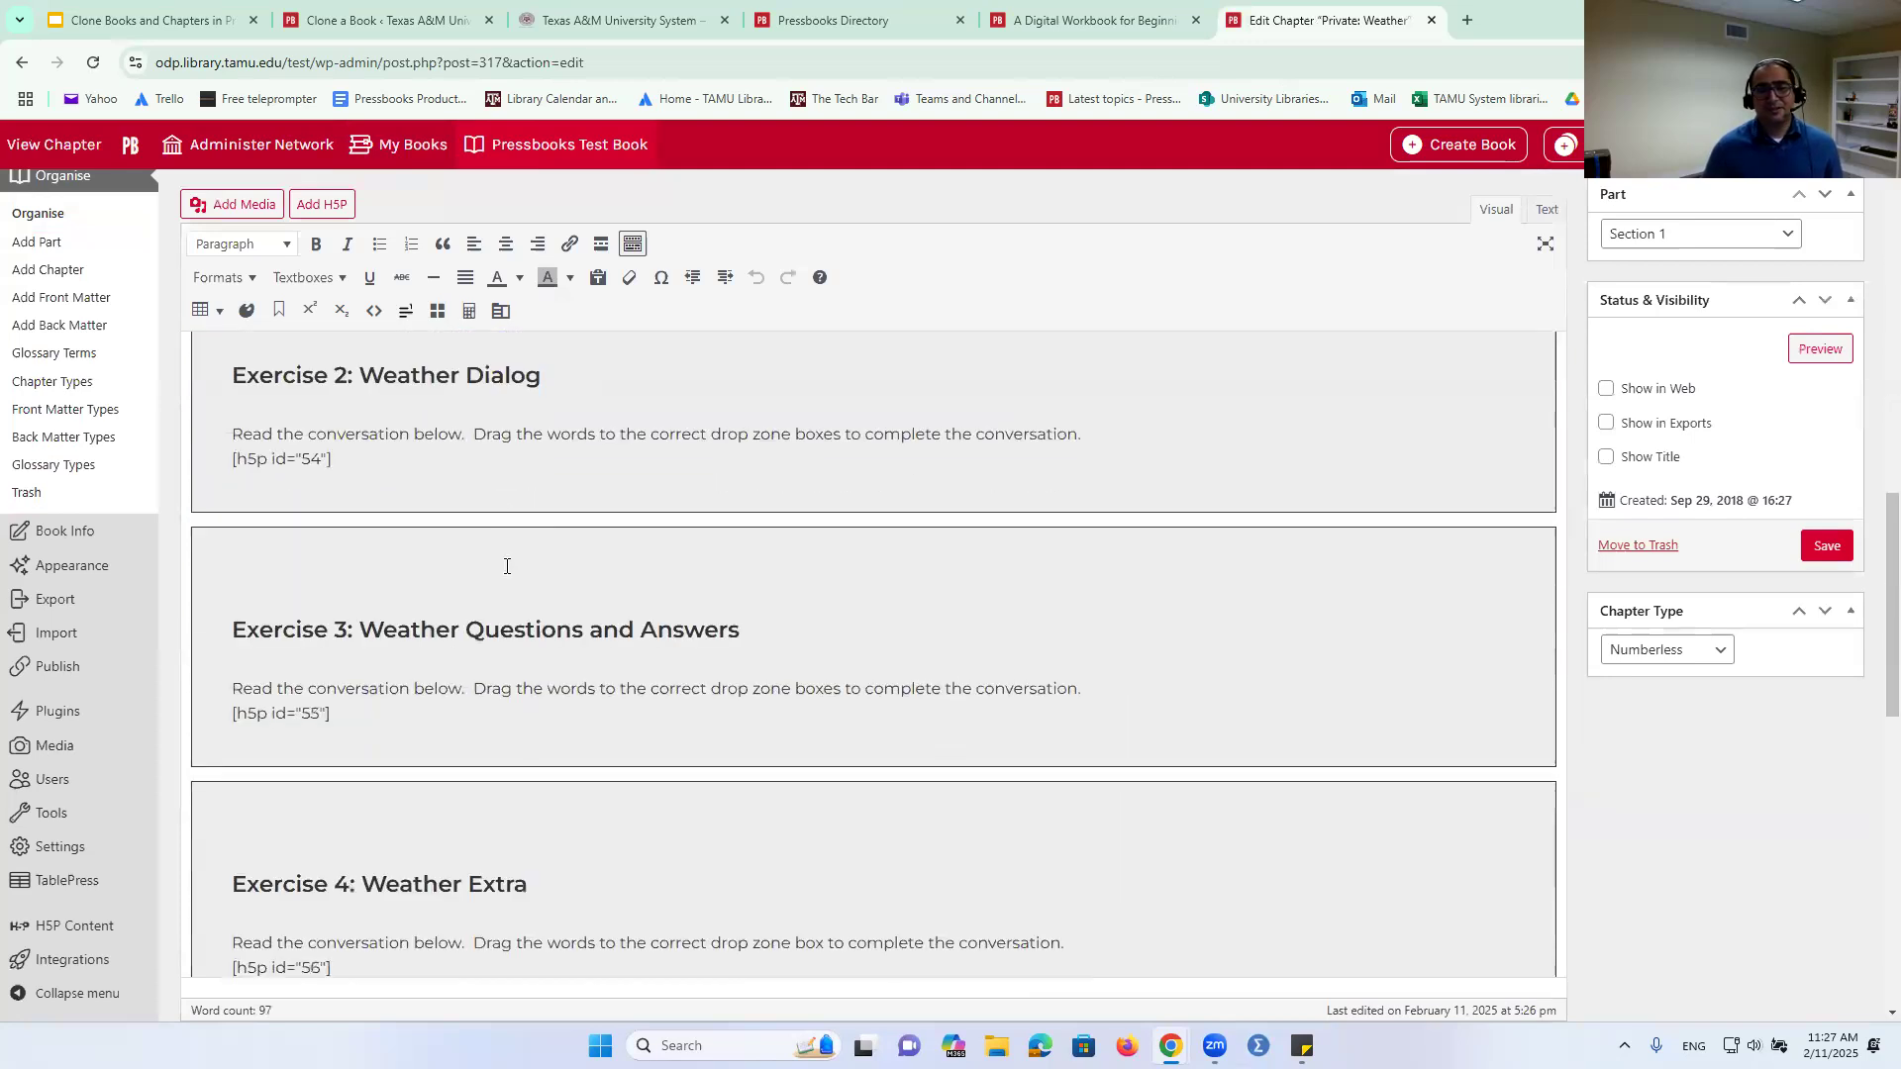
{"action": "scroll", "coordinate": [507, 566], "scroll_direction": "down", "scroll_amount": 4}
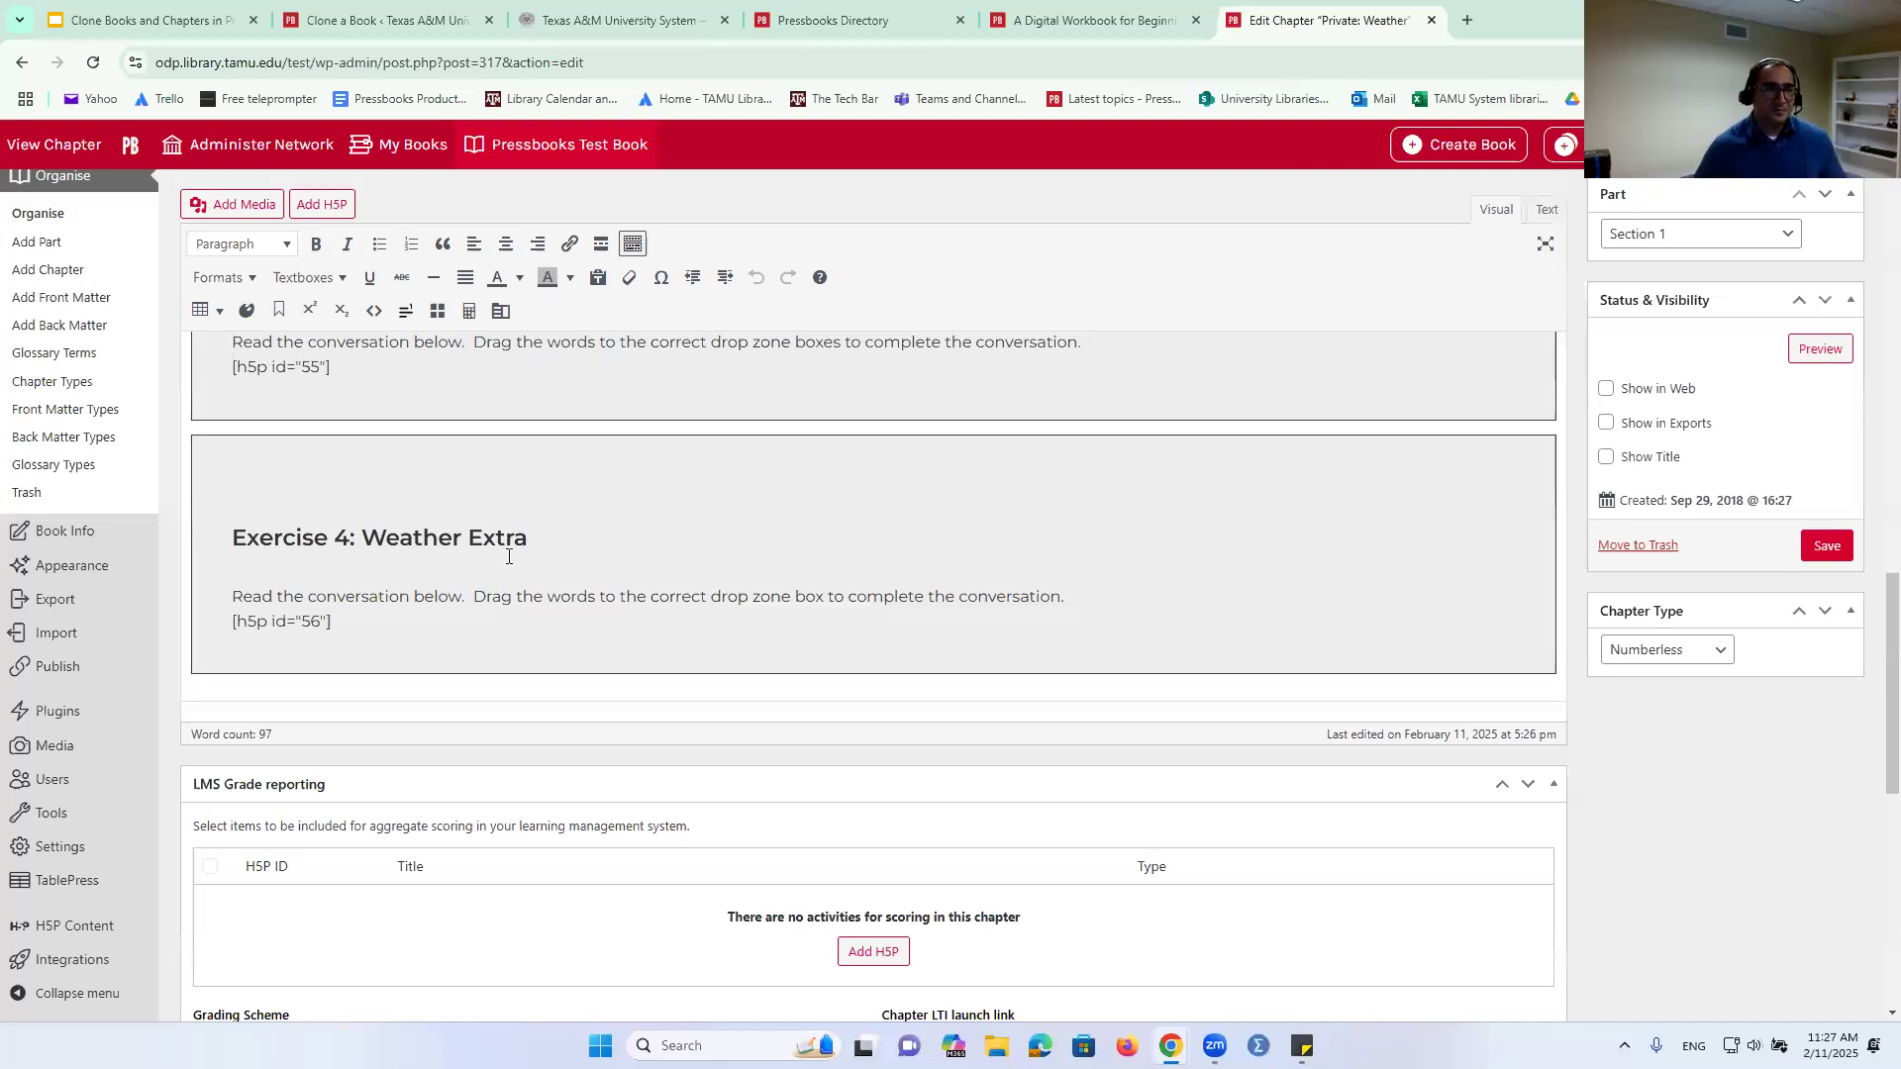
{"action": "scroll", "coordinate": [508, 556], "scroll_direction": "up", "scroll_amount": 8}
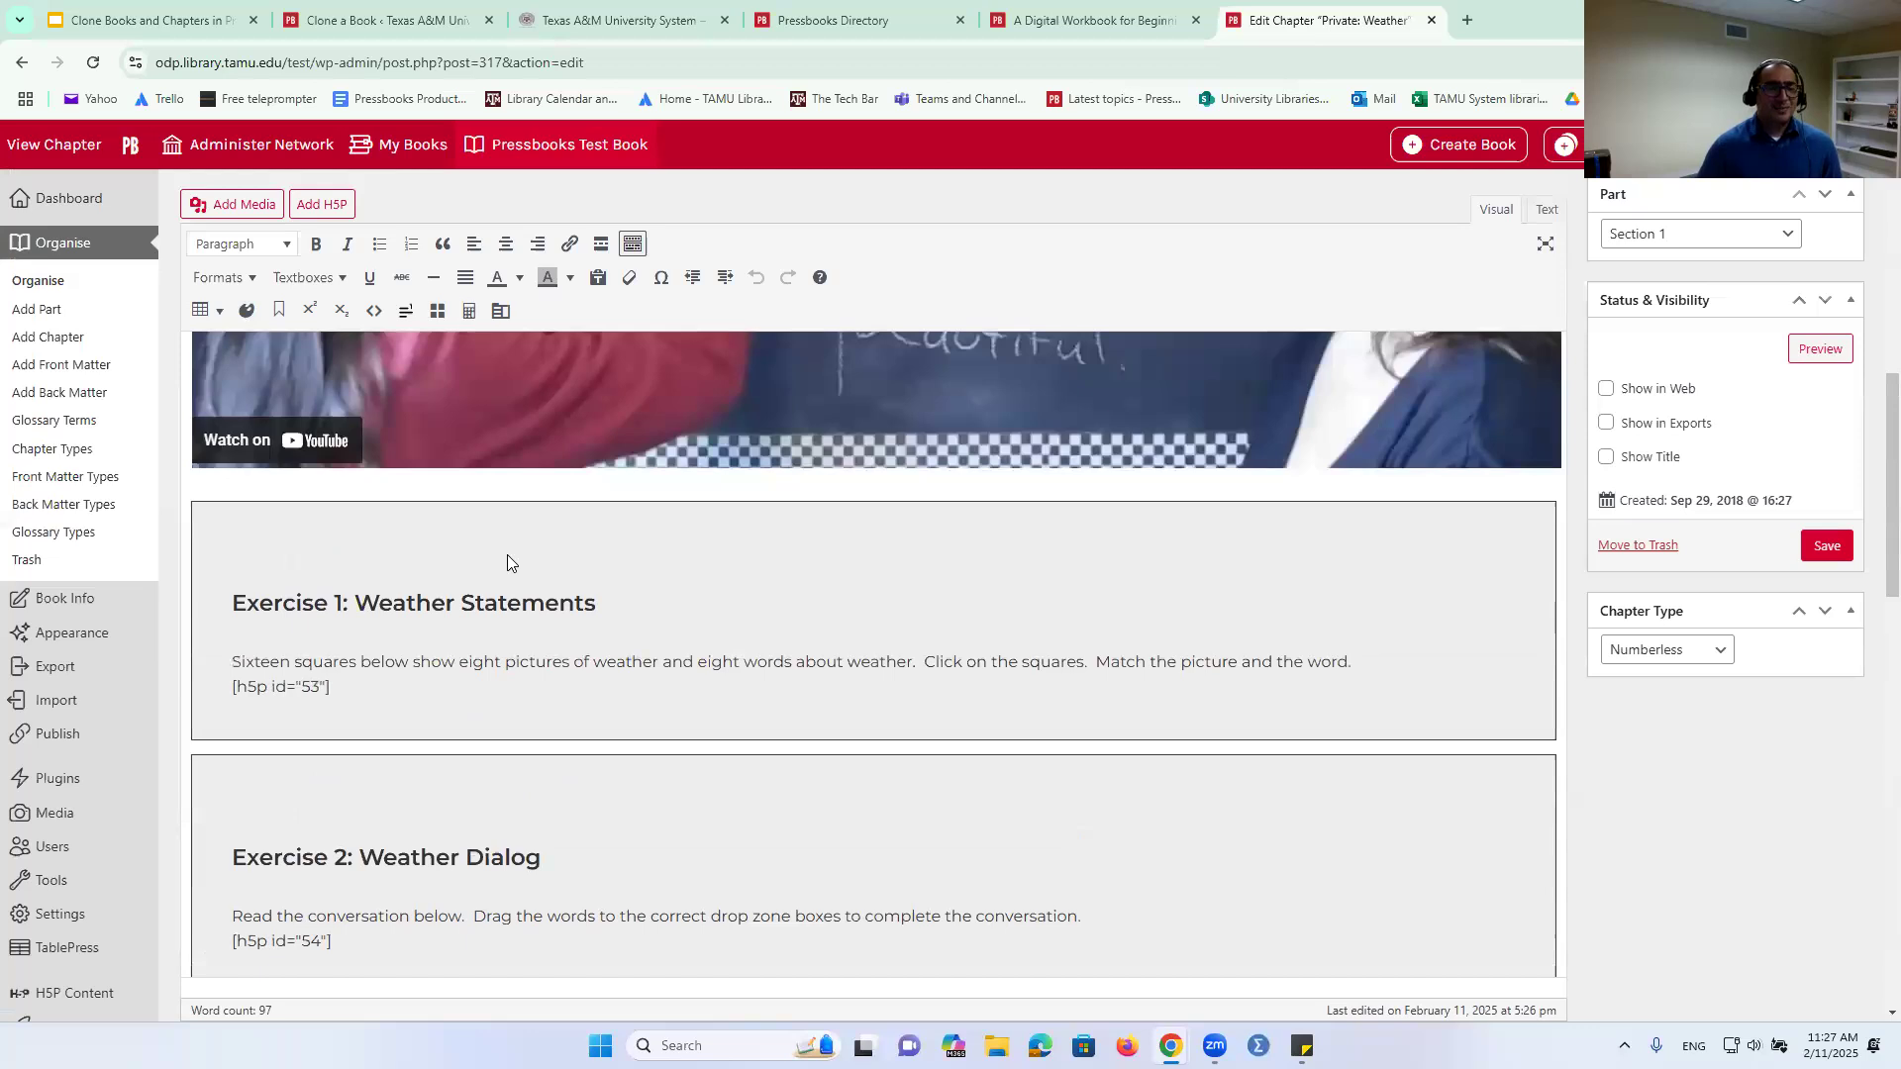
{"action": "scroll", "coordinate": [507, 555], "scroll_direction": "up", "scroll_amount": 10}
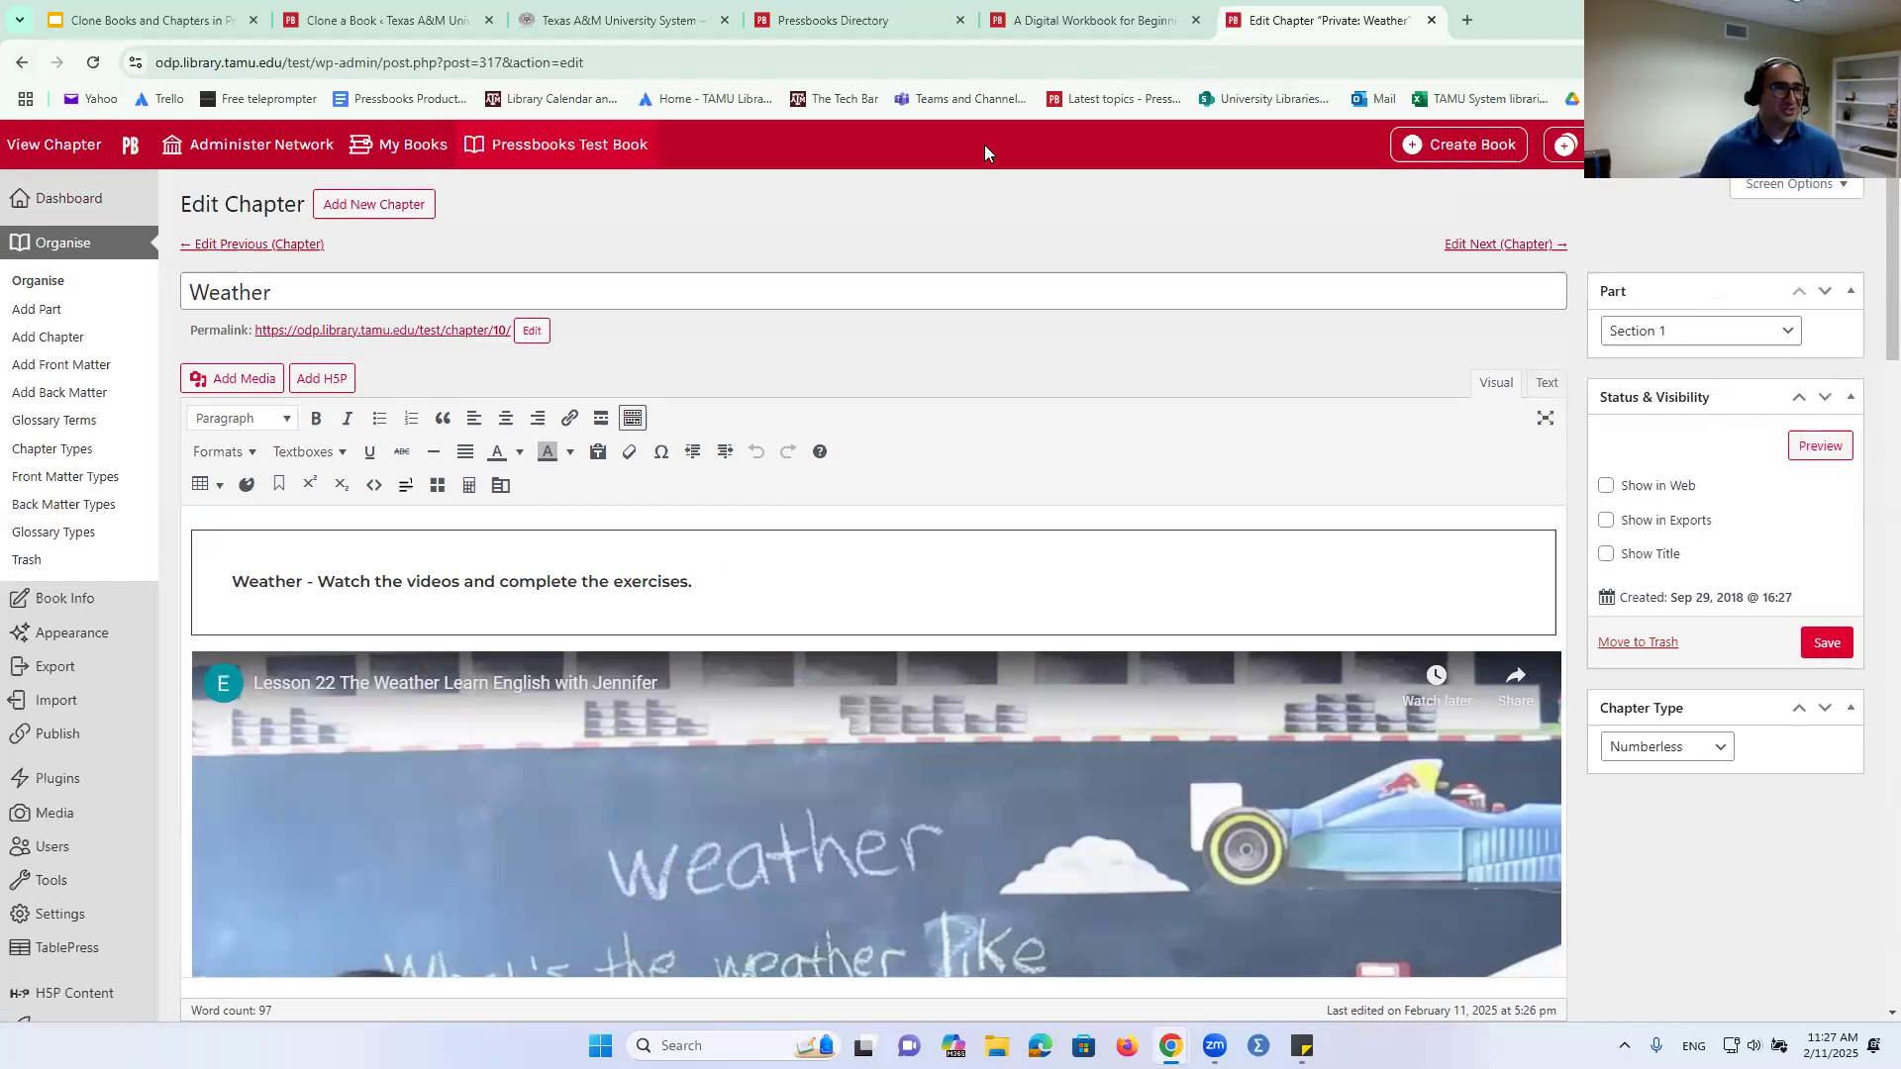
- Return to the Clone a Book page to check how far the esolworkbook clone has progressed
{"action": "left_click", "coordinate": [711, 12]}
{"action": "left_click", "coordinate": [792, 12]}
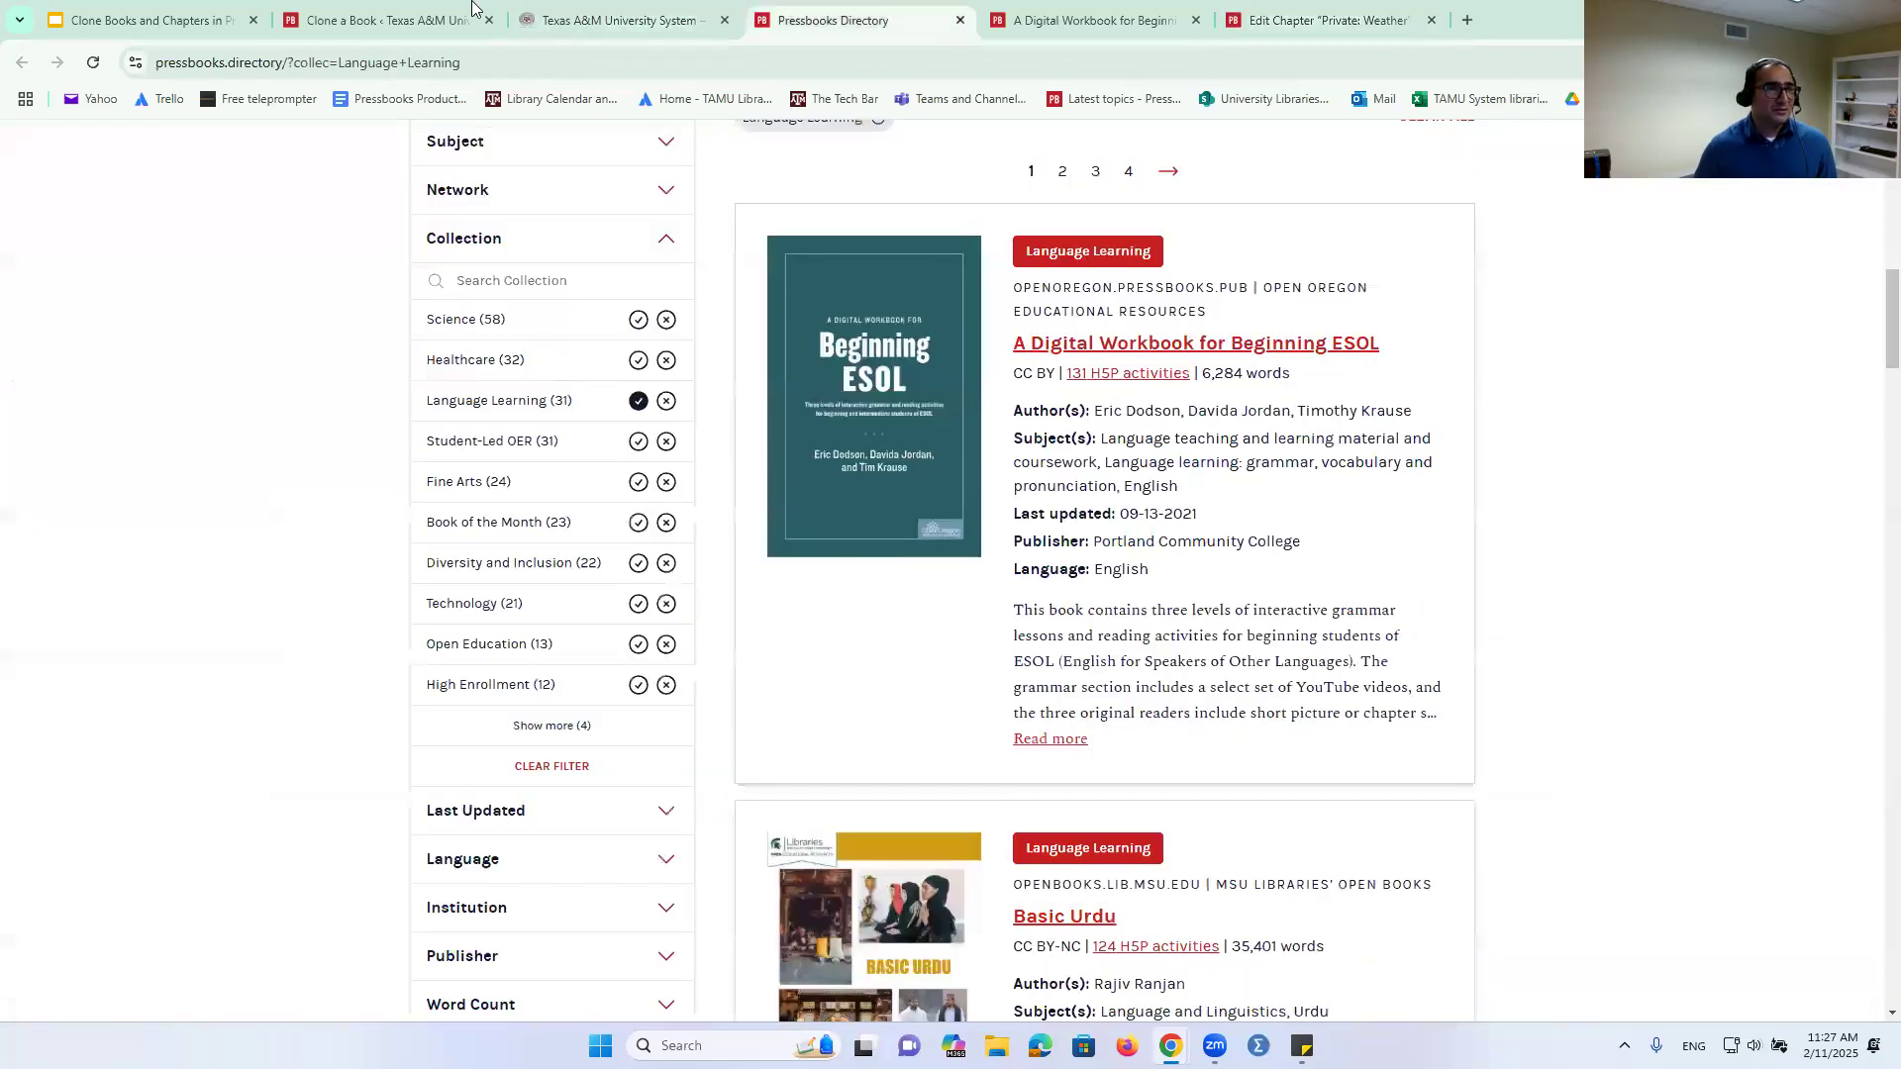
{"action": "left_click", "coordinate": [391, 20]}
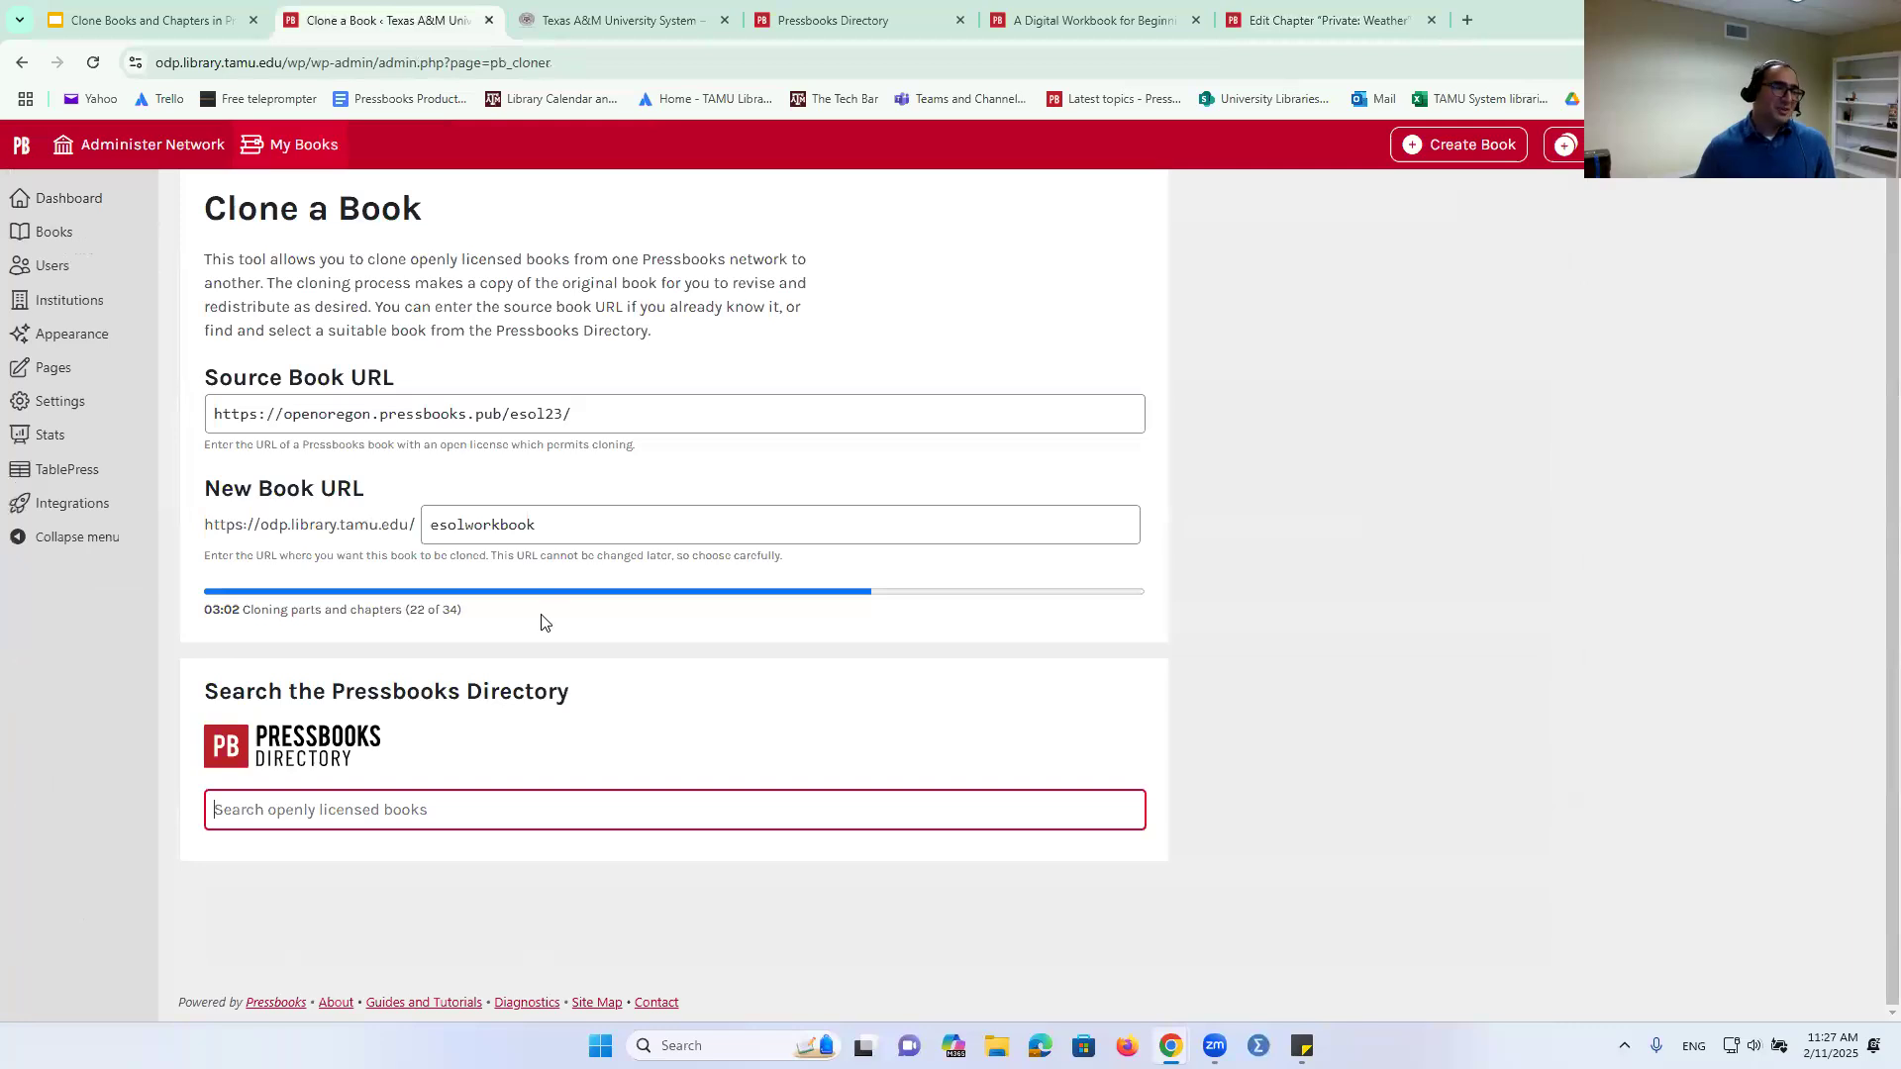